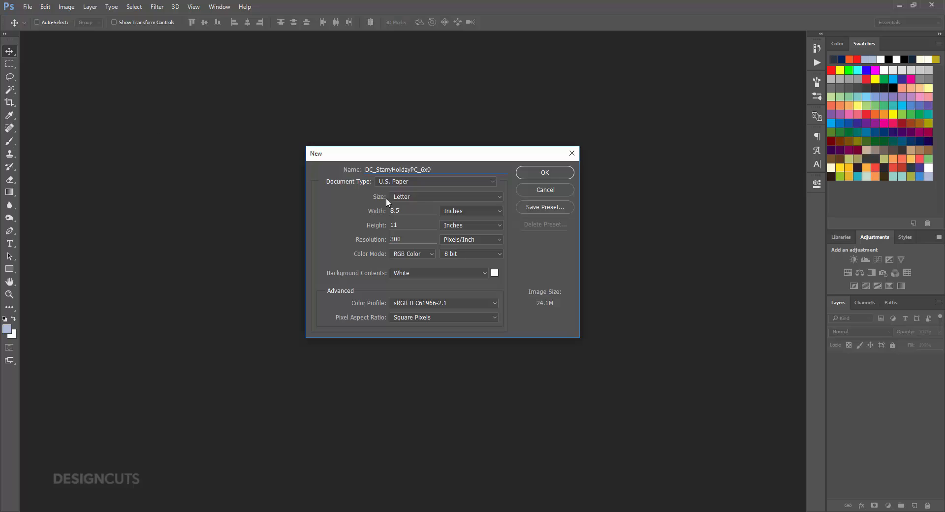
# - Create the new document at 6 inches wide and 9 inches high
pyautogui.click(376, 212)
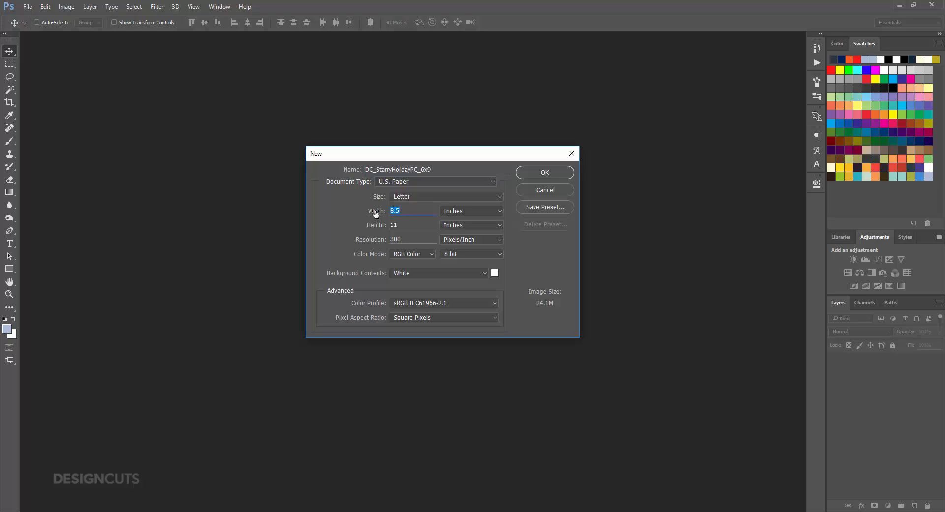
pyautogui.moveTo(403, 227); pyautogui.dragTo(390, 226)
pyautogui.write('9')
pyautogui.click(551, 171)
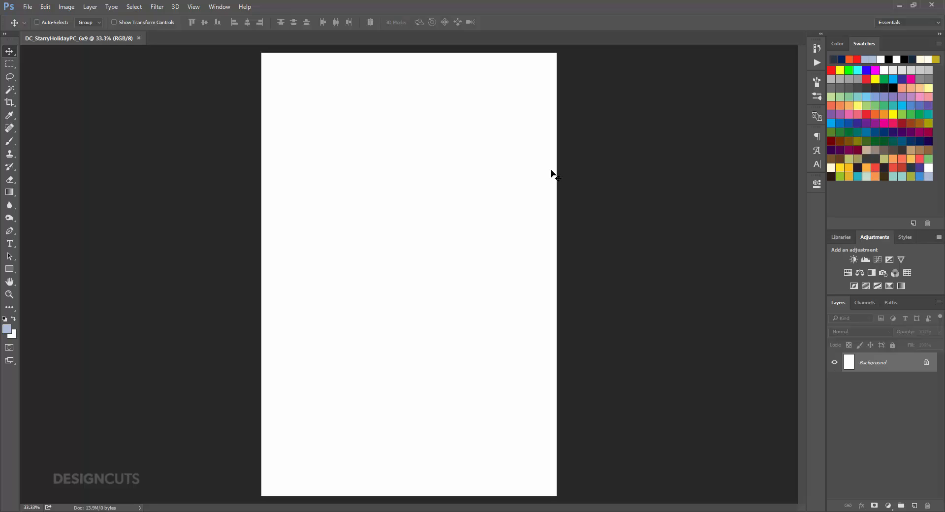
# - Add a solid color fill layer named "Blue Background"
pyautogui.click(89, 8)
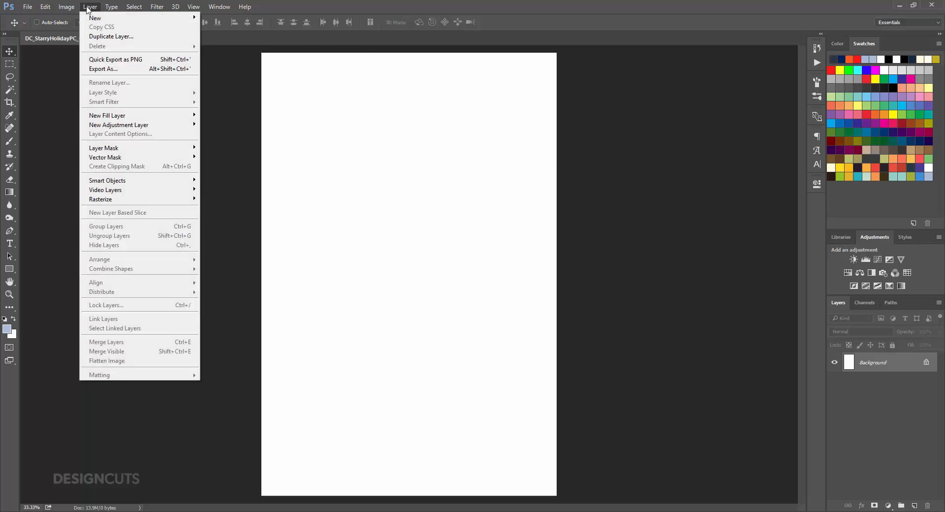
pyautogui.moveTo(121, 118)
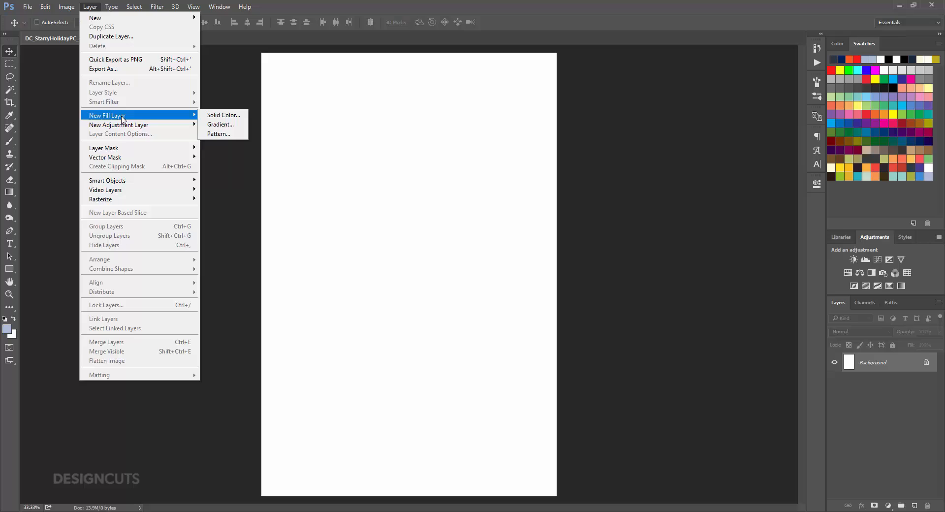
pyautogui.click(224, 116)
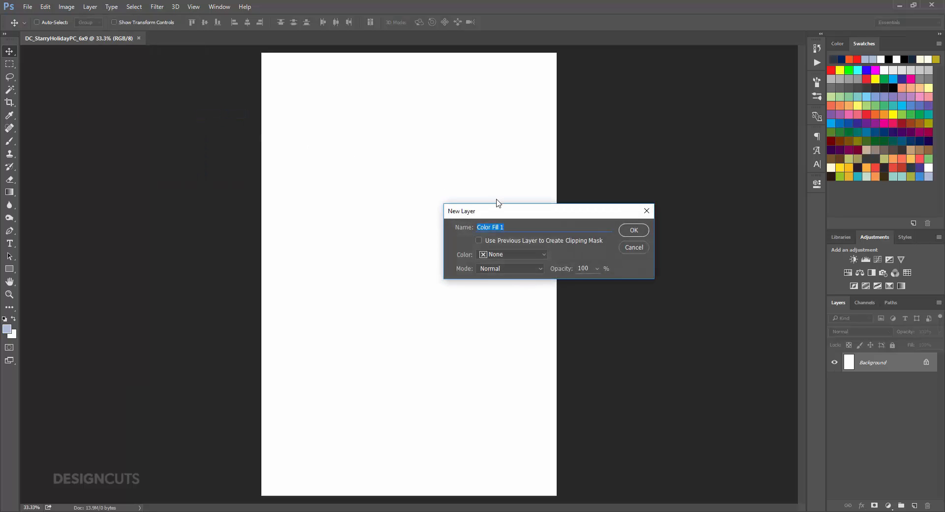
pyautogui.write('Blue Background')
pyautogui.click(634, 231)
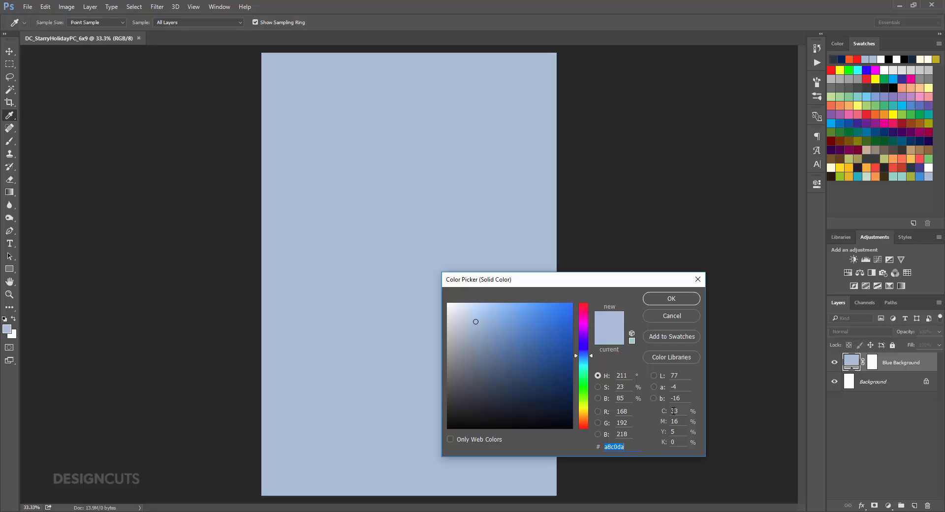
# - Set the fill layer's color to C 95, M 76, Y 51, K 59
pyautogui.moveTo(684, 410); pyautogui.dragTo(658, 409)
pyautogui.write('95')
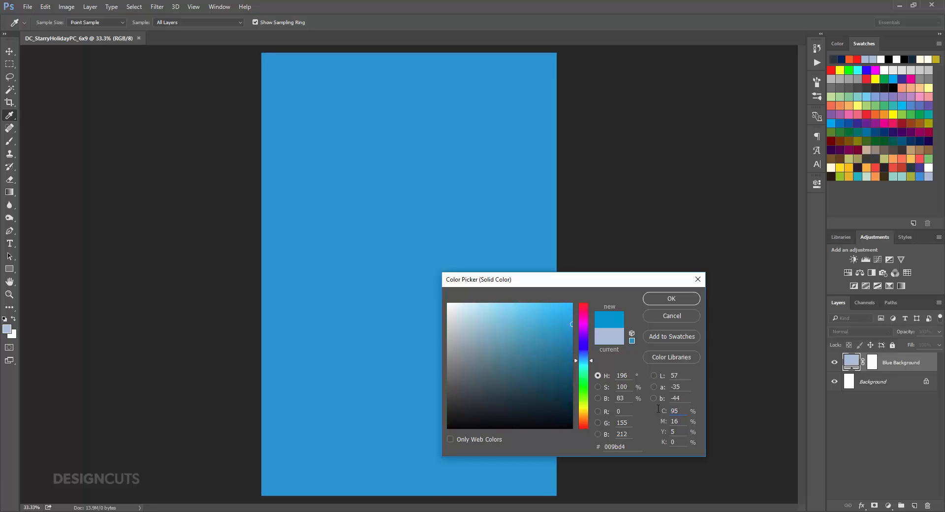
pyautogui.press('Tab')
pyautogui.write('76')
pyautogui.press('Tab')
pyautogui.write('51')
pyautogui.press('Tab')
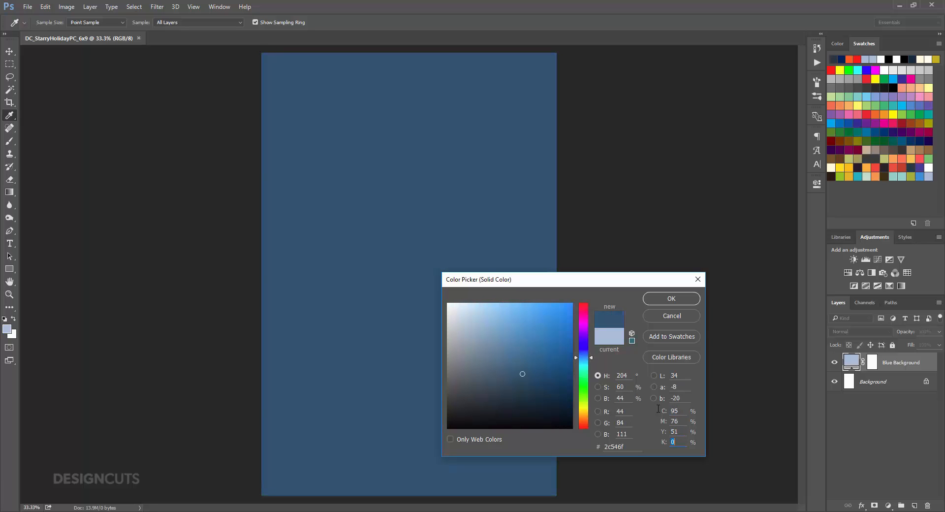
pyautogui.write('59')
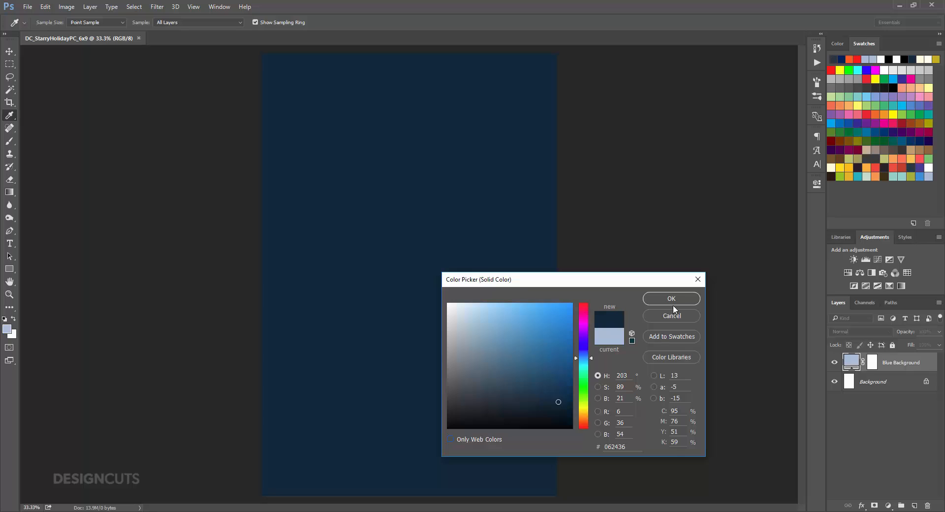
pyautogui.click(672, 299)
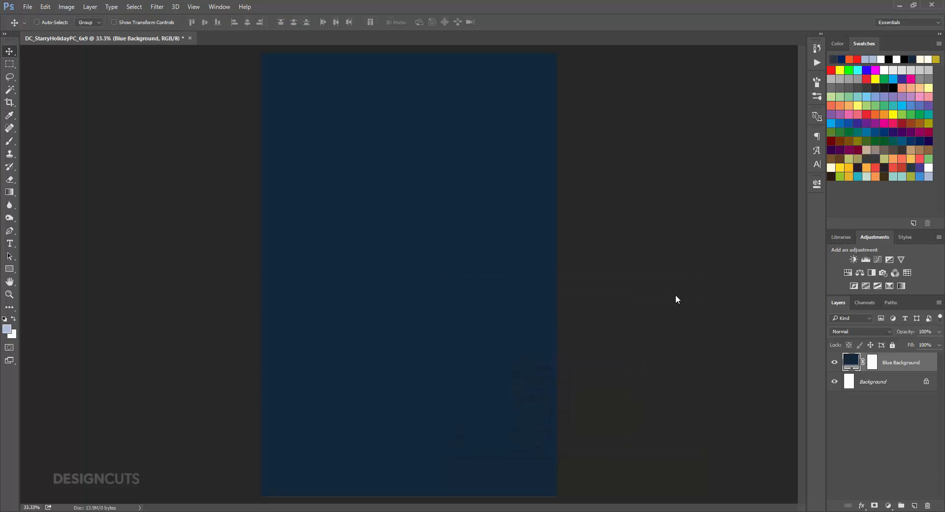
# - Make a rectangular selection across the full canvas width covering the lower third of the postcard
pyautogui.click(10, 65)
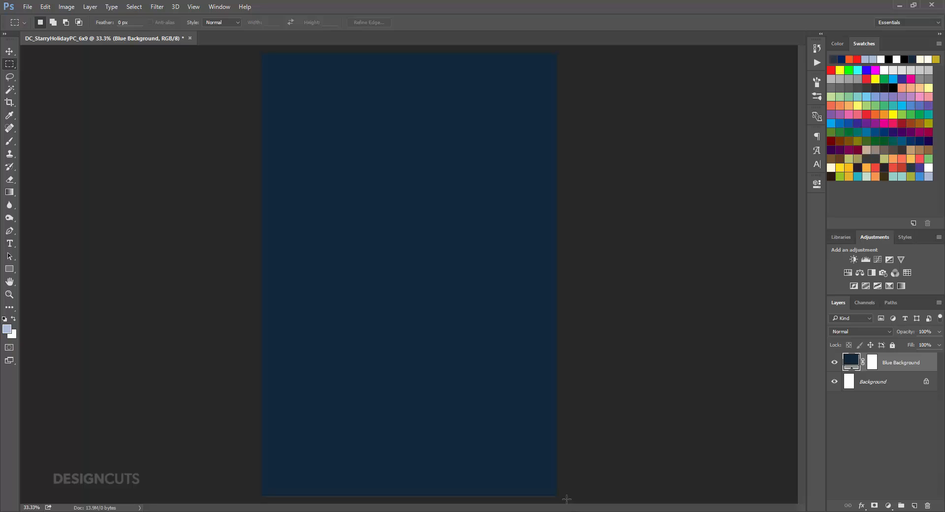
pyautogui.moveTo(567, 499); pyautogui.dragTo(247, 401)
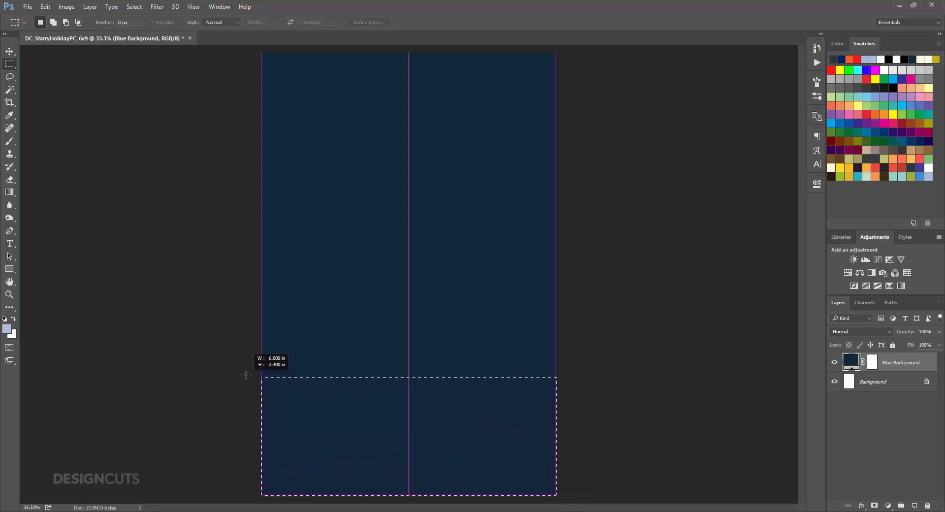
pyautogui.moveTo(247, 365); pyautogui.dragTo(250, 349)
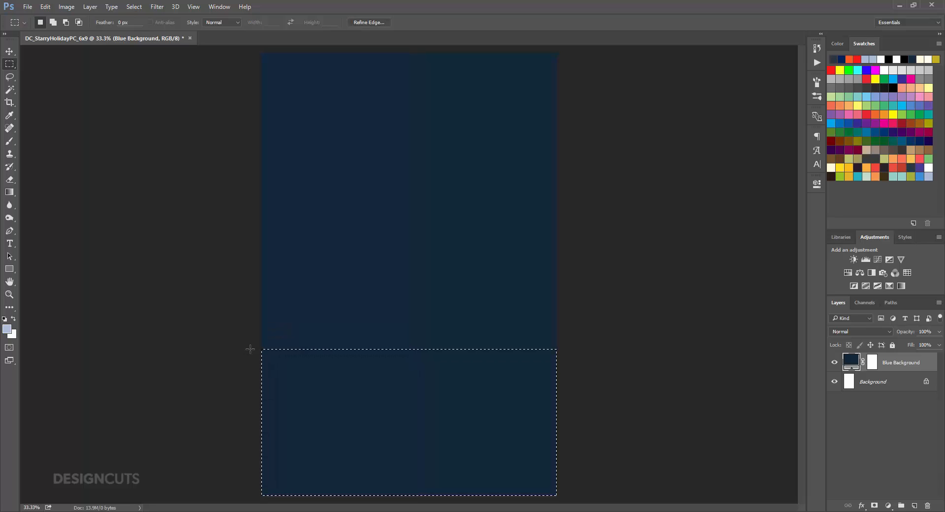
# - Add a new layer named "Horizon Line" and set its blending mode to Multiply
pyautogui.click(914, 506)
pyautogui.doubleClick(864, 361)
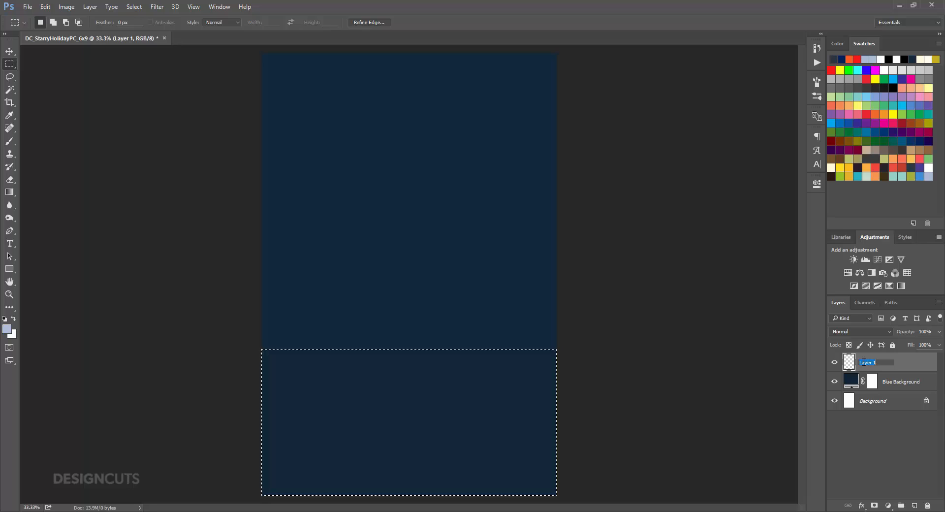
pyautogui.write('Horizon Line')
pyautogui.press('Return')
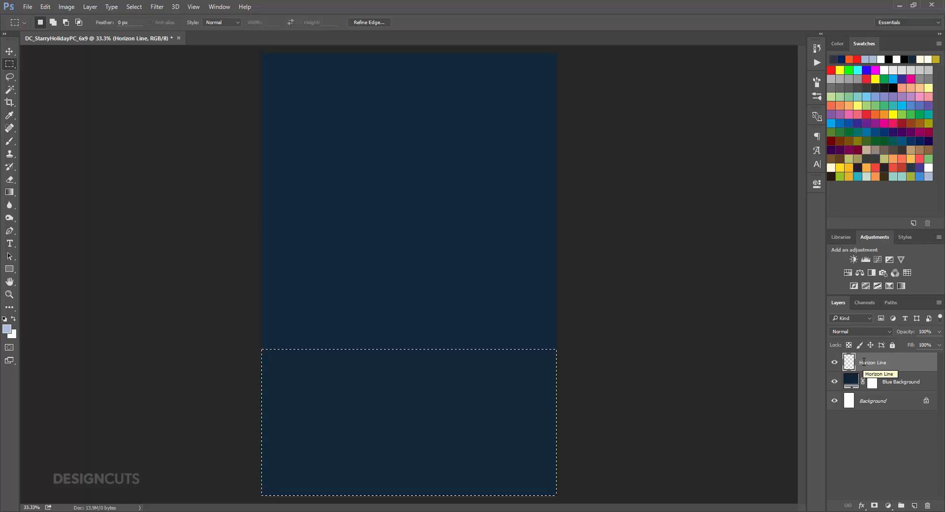
pyautogui.click(873, 331)
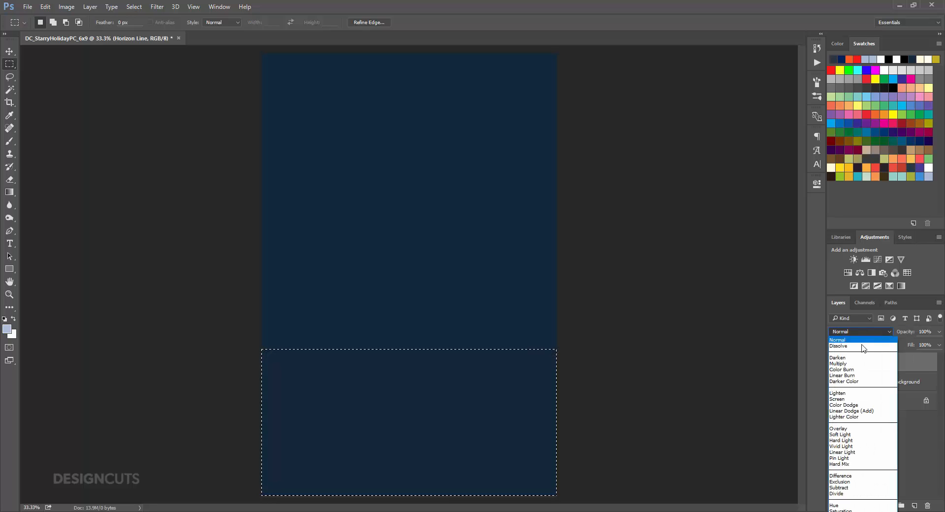
pyautogui.click(855, 367)
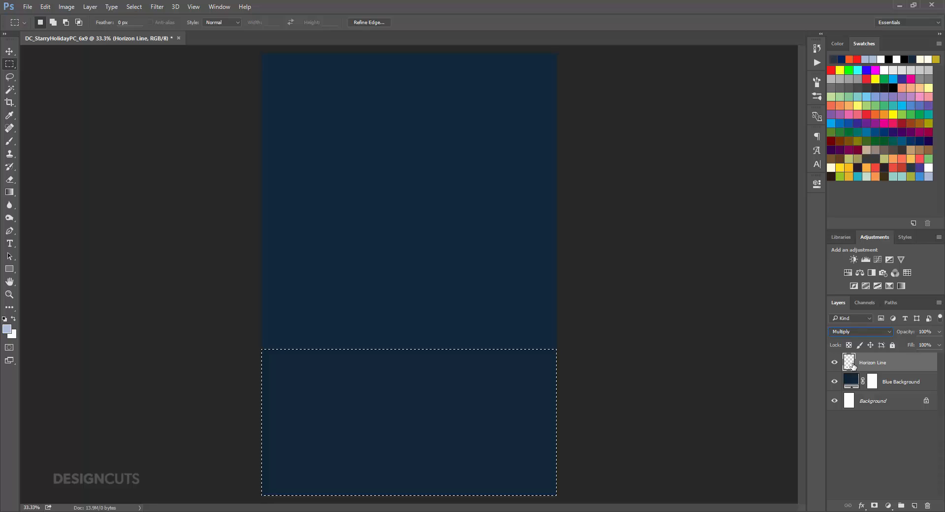
# - Activate the Gradient tool and sample the canvas's dark blue as the foreground color
pyautogui.click(10, 192)
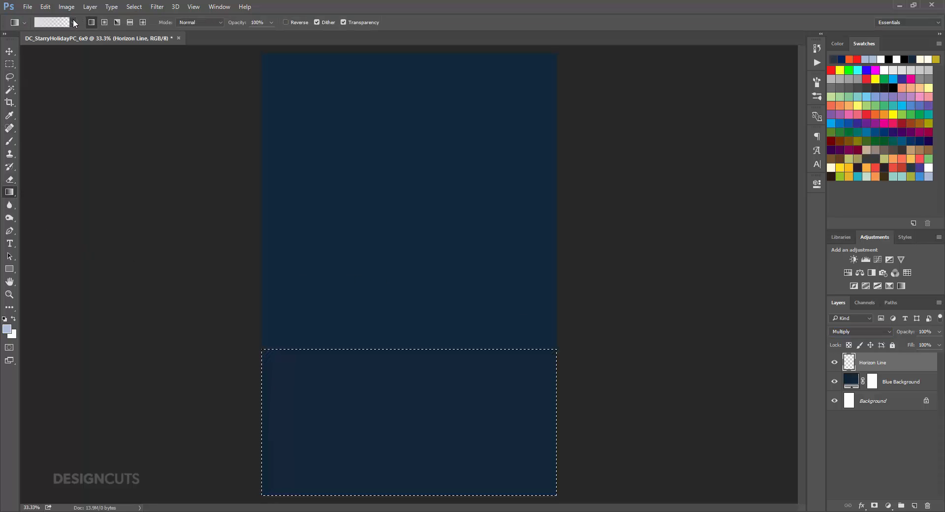
pyautogui.click(7, 329)
pyautogui.click(351, 199)
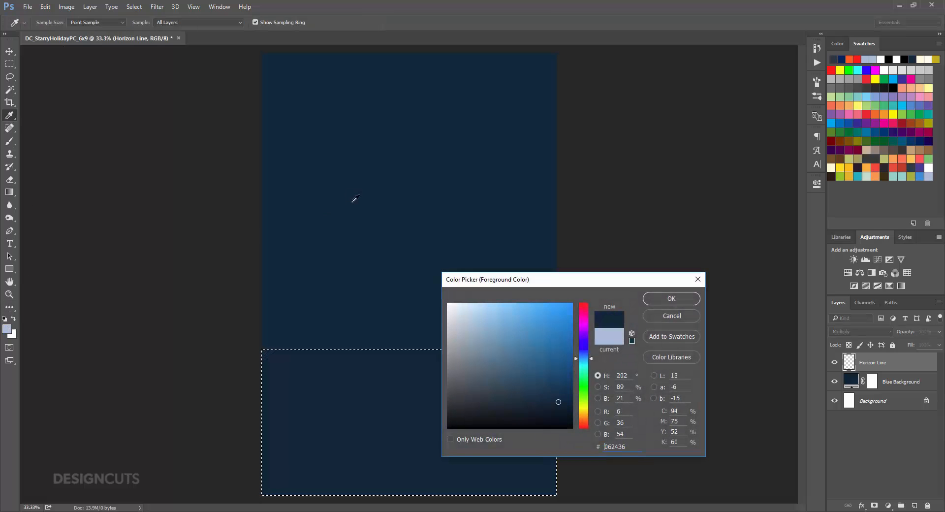
pyautogui.click(689, 297)
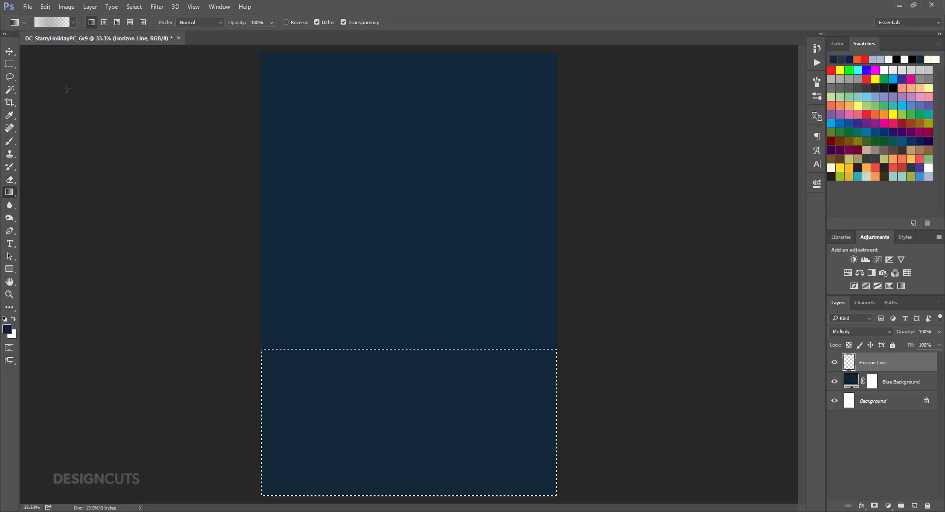
# - Fill the selection with a foreground-to-transparent linear gradient running from its top edge down to the canvas bottom
pyautogui.click(71, 23)
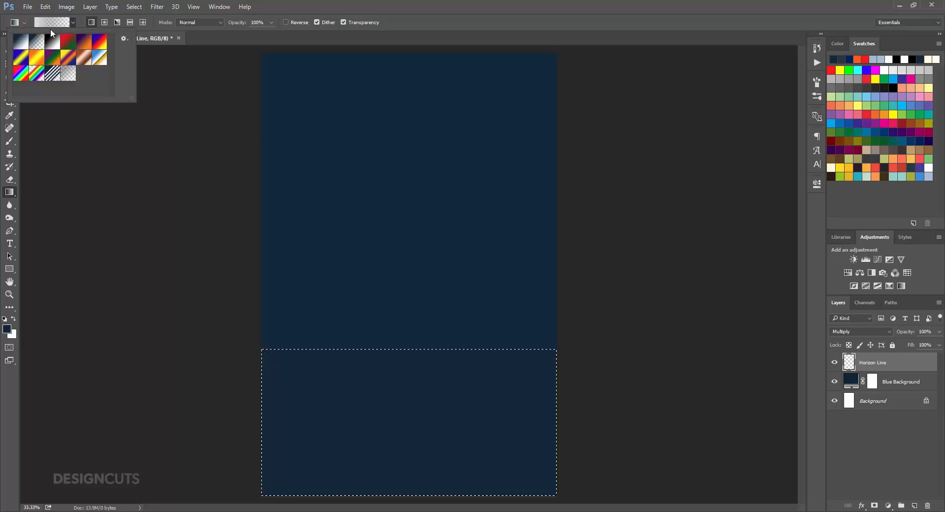
pyautogui.click(36, 43)
pyautogui.click(458, 348)
pyautogui.moveTo(458, 348); pyautogui.dragTo(477, 496)
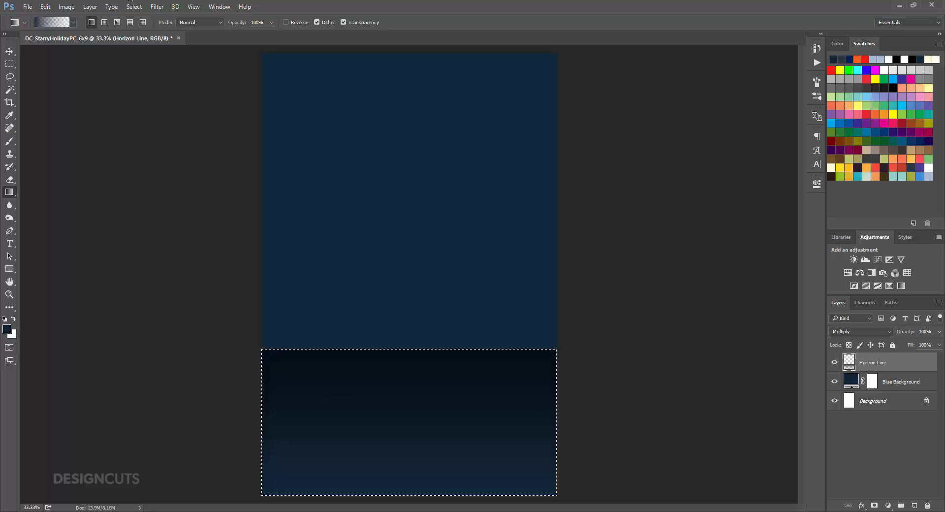
# - Save the current selection as a new channel named "Horizon Line"
pyautogui.click(131, 6)
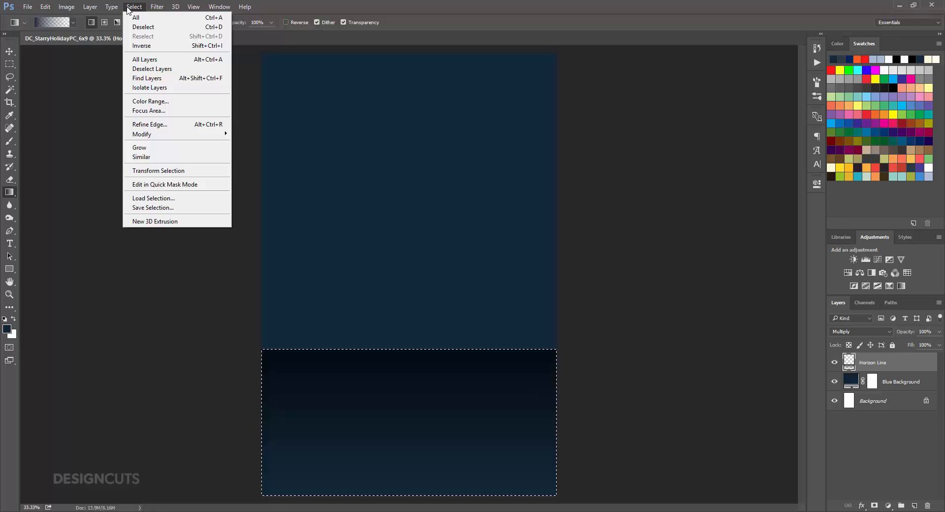
pyautogui.click(138, 208)
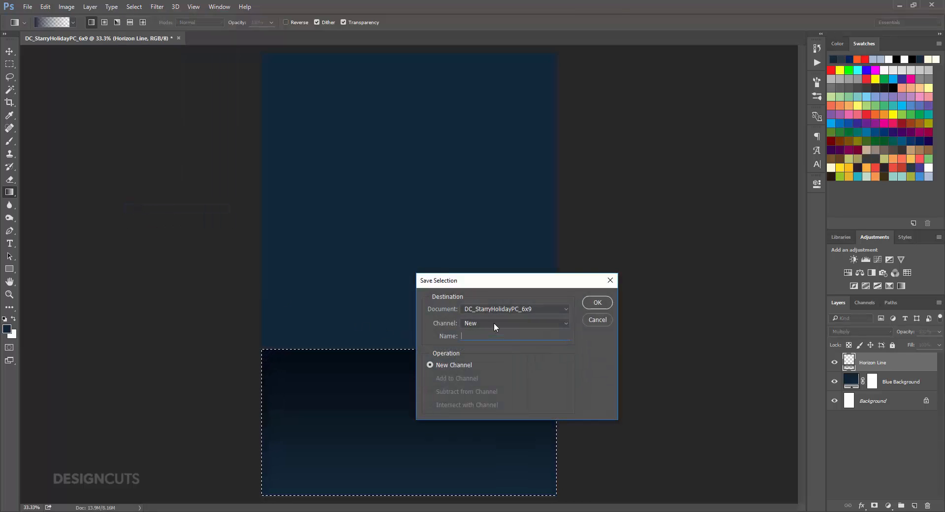
pyautogui.write('Horizon Line')
pyautogui.click(588, 305)
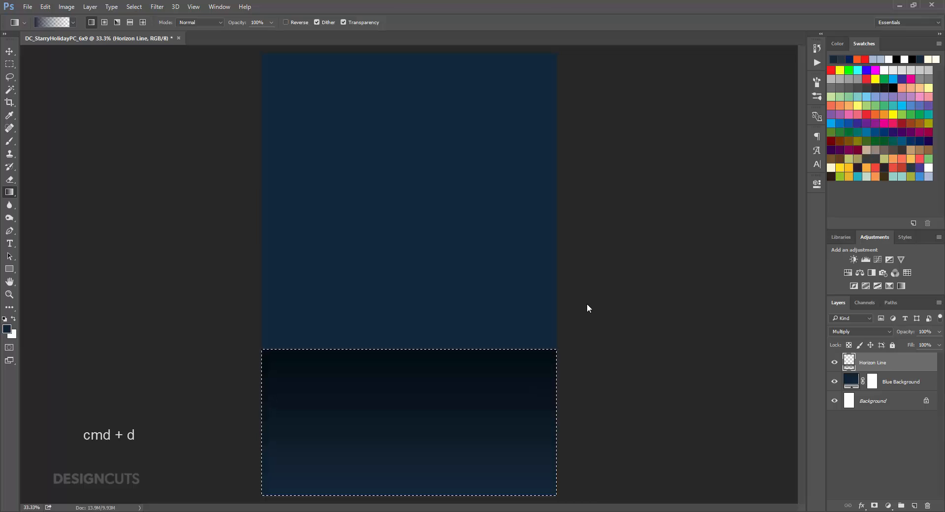
# - Deselect the area and set the Horizon Line layer's opacity to 85%
pyautogui.hotkey('ctrl', 'd')
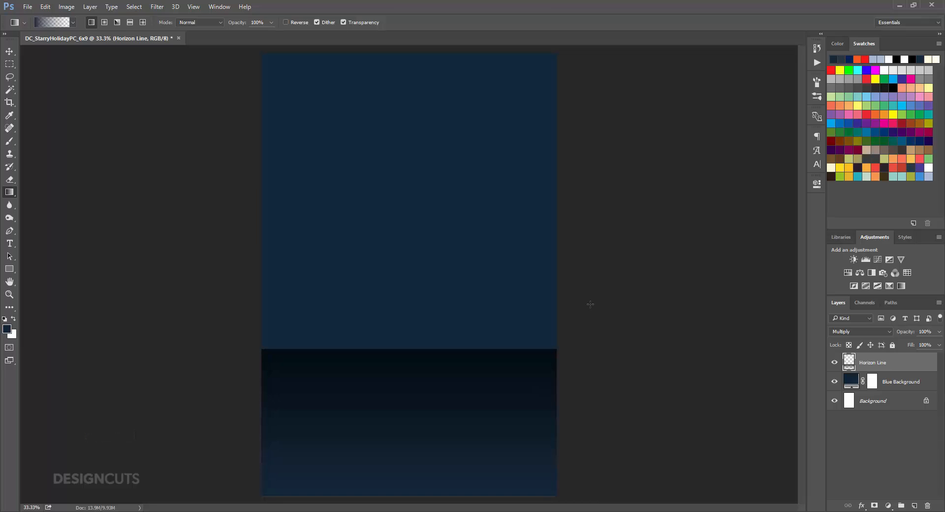
pyautogui.click(926, 332)
pyautogui.write('85')
# - Place the Nova image from the Zeppelin_Graphics folder as a linked file, aligned with the canvas's top edge
pyautogui.click(28, 7)
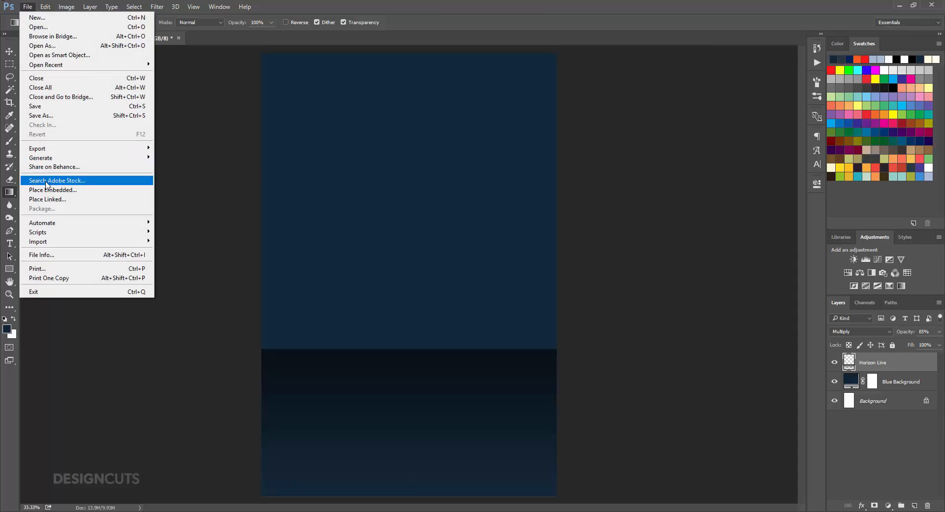
pyautogui.click(47, 199)
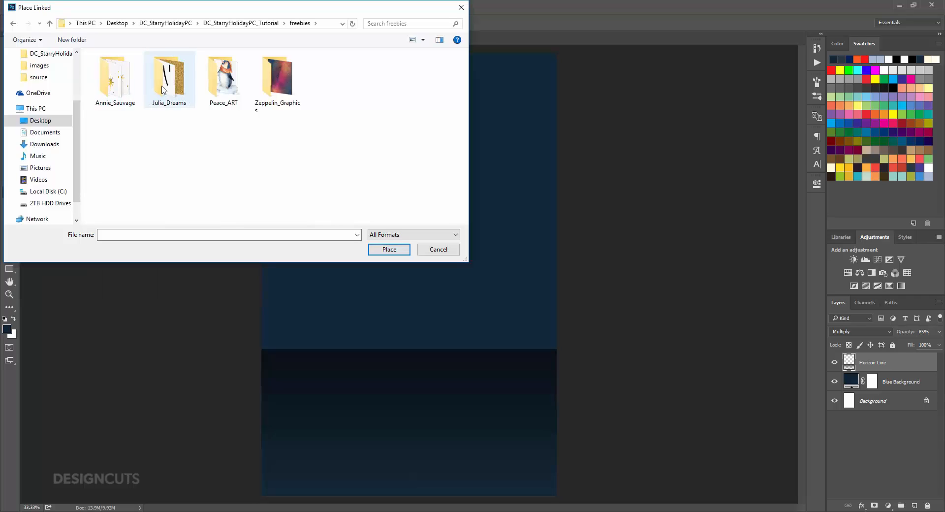
pyautogui.doubleClick(277, 74)
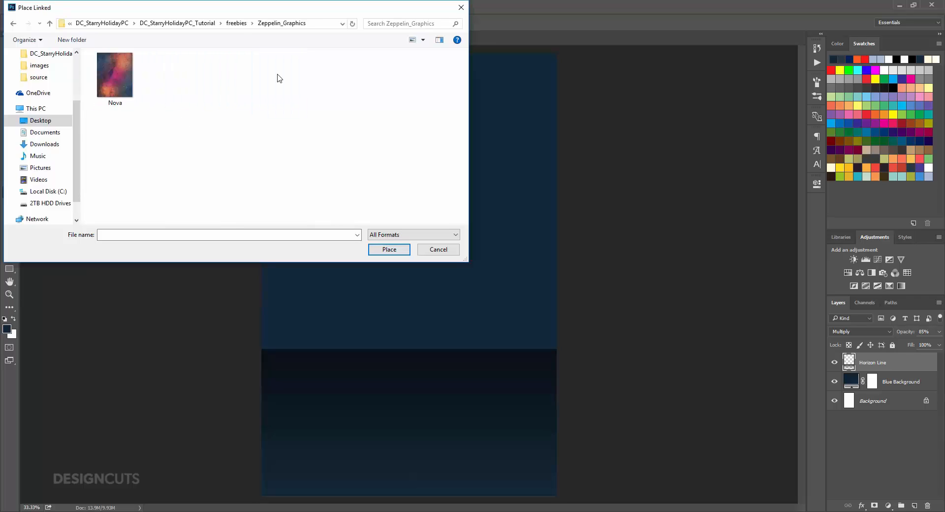
pyautogui.click(136, 96)
pyautogui.click(389, 249)
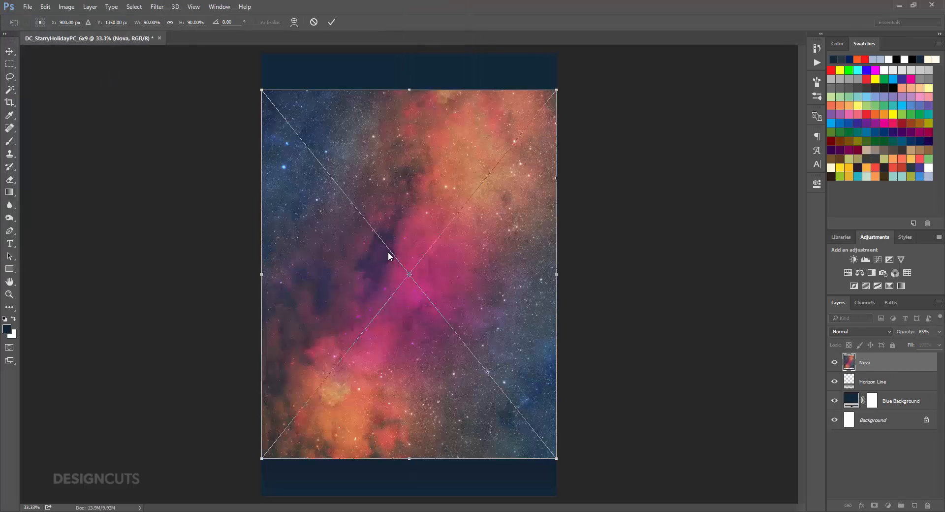
pyautogui.moveTo(388, 251); pyautogui.dragTo(387, 217)
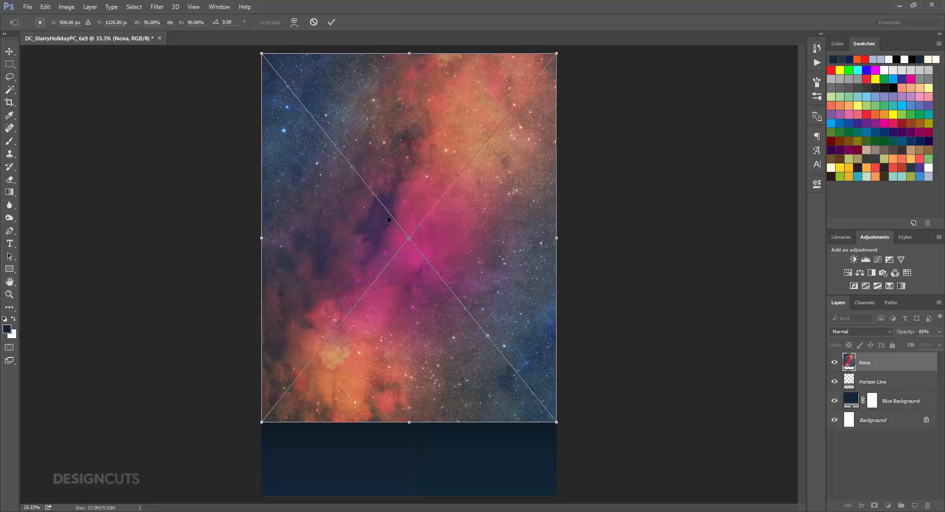
pyautogui.press('g')
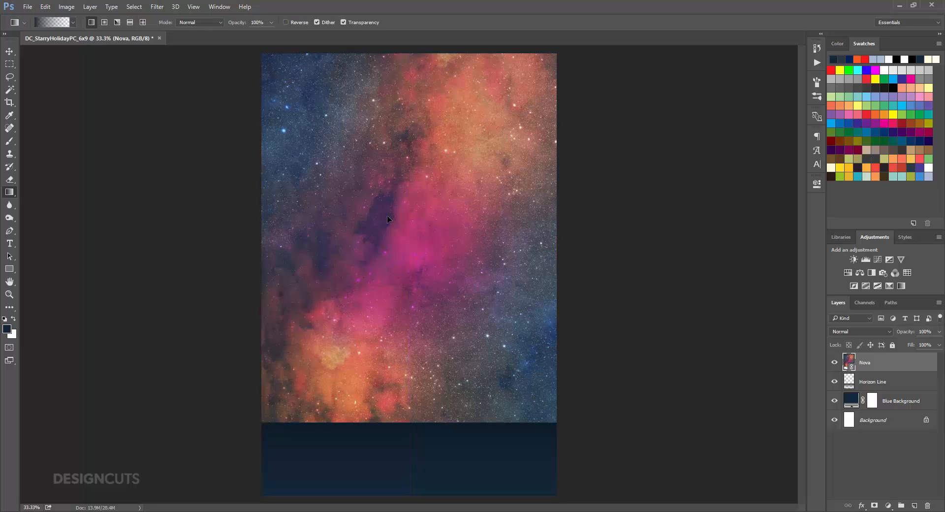
# - Load the saved Horizon Line channel as a selection
pyautogui.click(9, 51)
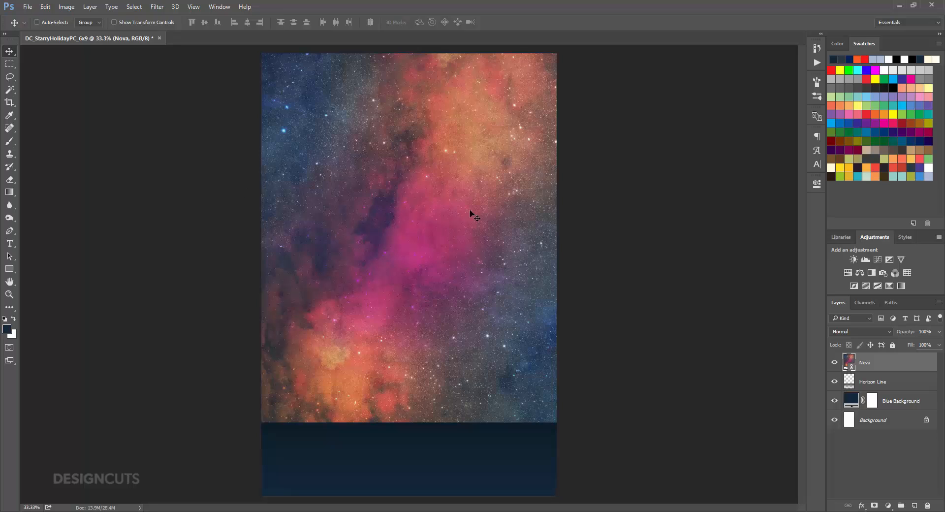
pyautogui.click(869, 302)
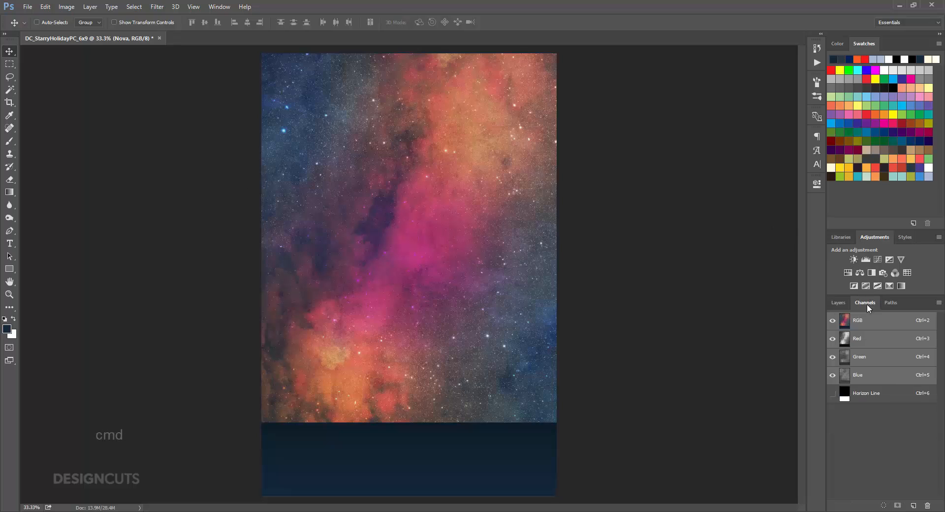
pyautogui.keyDown('ctrl'); pyautogui.click(844, 397); pyautogui.keyUp('ctrl')
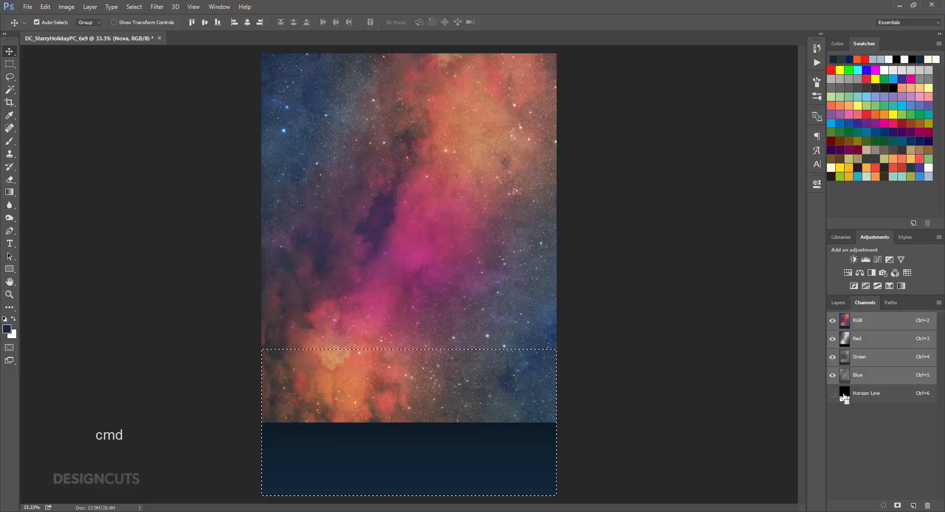
# - Mask the Nova layer to the area above the horizon using the inverted selection, and set its blend mode to Soft Light
pyautogui.click(838, 303)
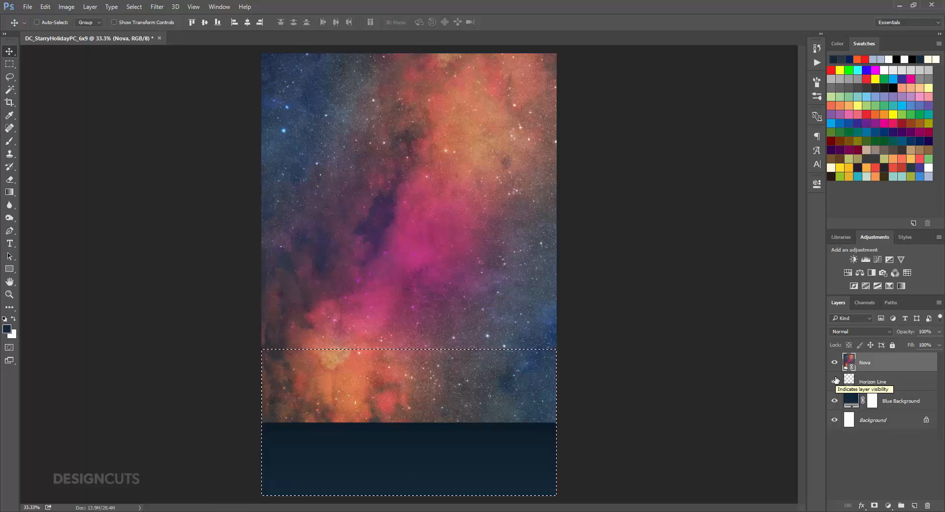
pyautogui.click(135, 6)
pyautogui.click(135, 45)
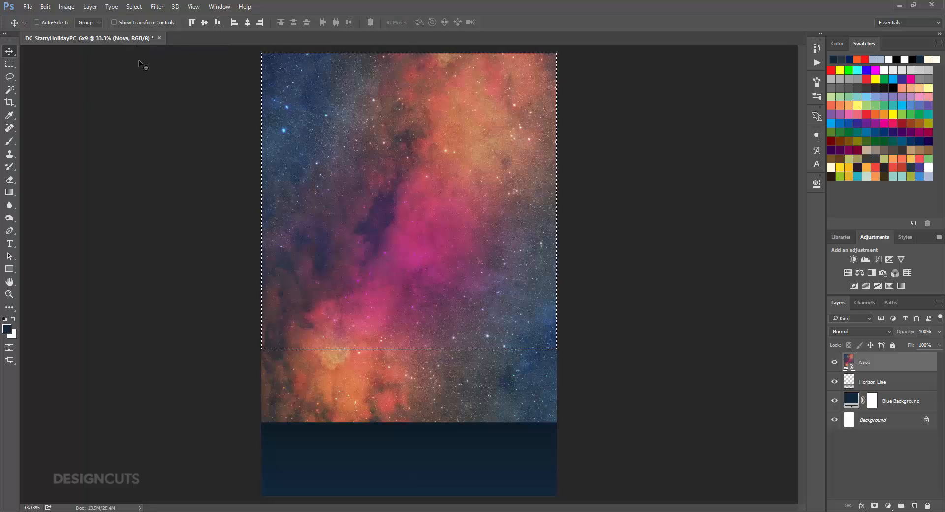
pyautogui.click(875, 505)
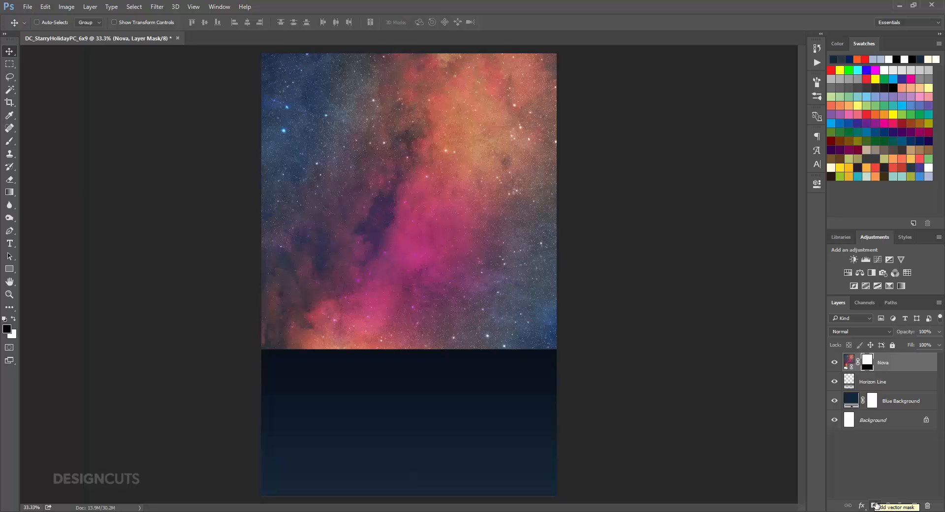
pyautogui.click(864, 331)
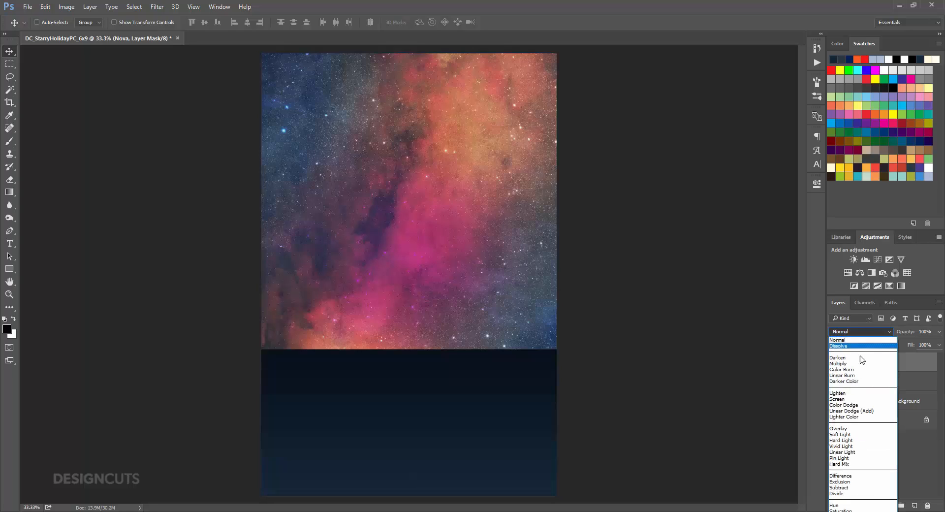
pyautogui.click(854, 435)
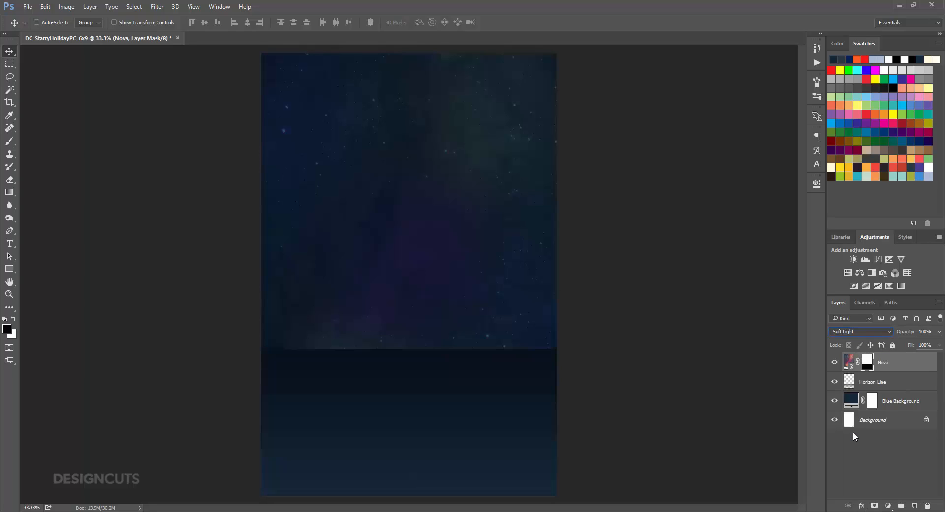
# - Duplicate the masked Nova layer and flip the copy vertically
pyautogui.moveTo(910, 366); pyautogui.dragTo(914, 506)
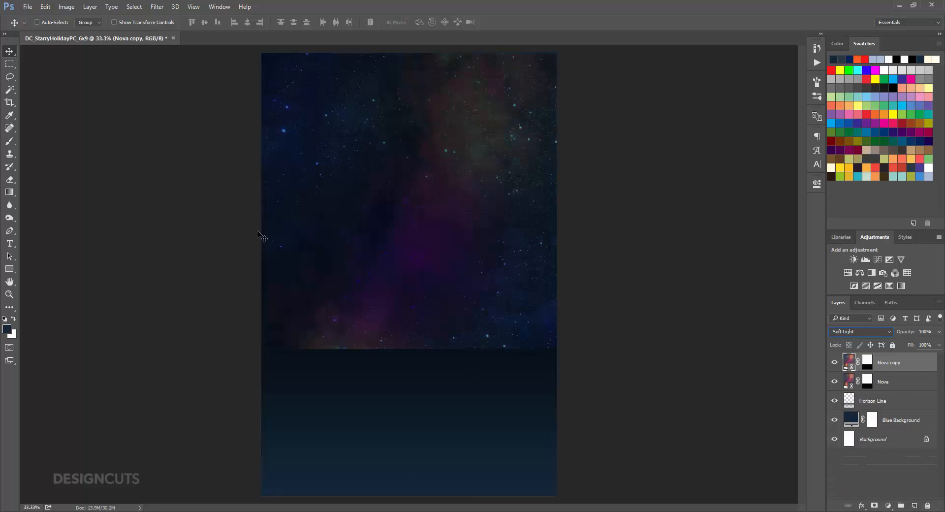
pyautogui.click(46, 6)
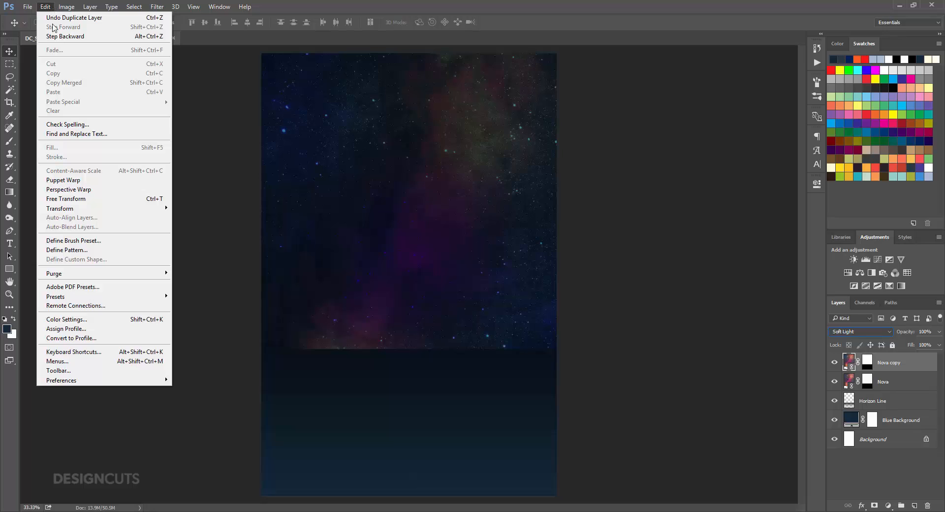
pyautogui.moveTo(94, 210)
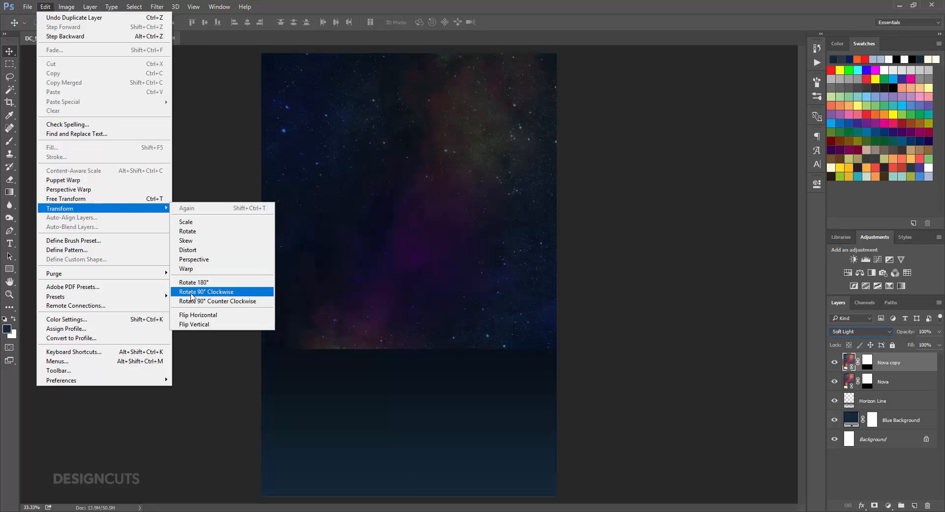
pyautogui.click(197, 323)
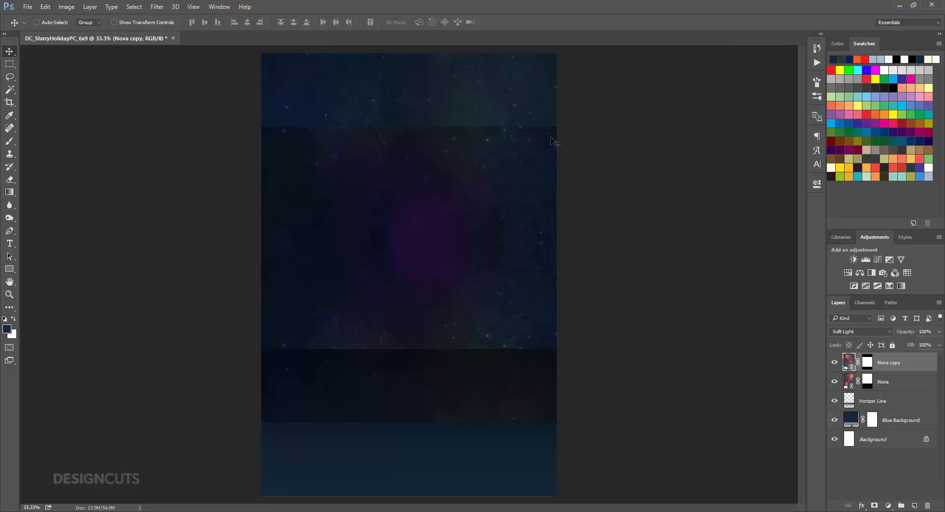
# - Move the flipped Nova copy straight down and align its edge with the horizon line as a reflection of the sky
pyautogui.moveTo(553, 138); pyautogui.dragTo(554, 361)
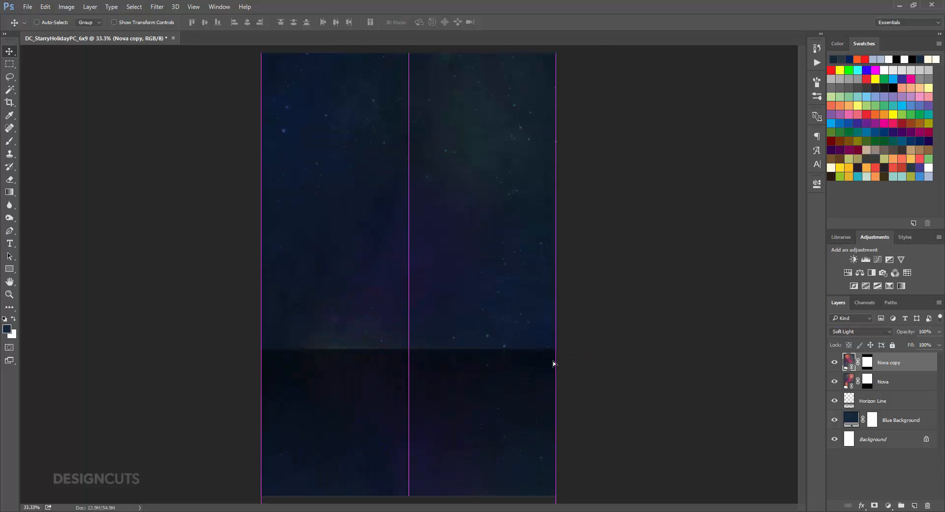
pyautogui.press('z')
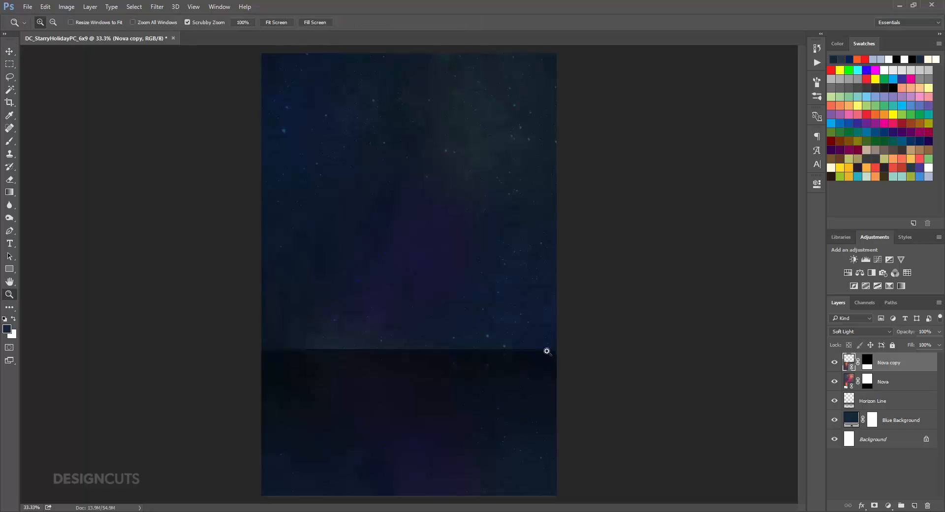
pyautogui.moveTo(547, 353)
pyautogui.mouseDown()
pyautogui.moveTo(593, 359)
pyautogui.moveTo(557, 356)
pyautogui.mouseUp()
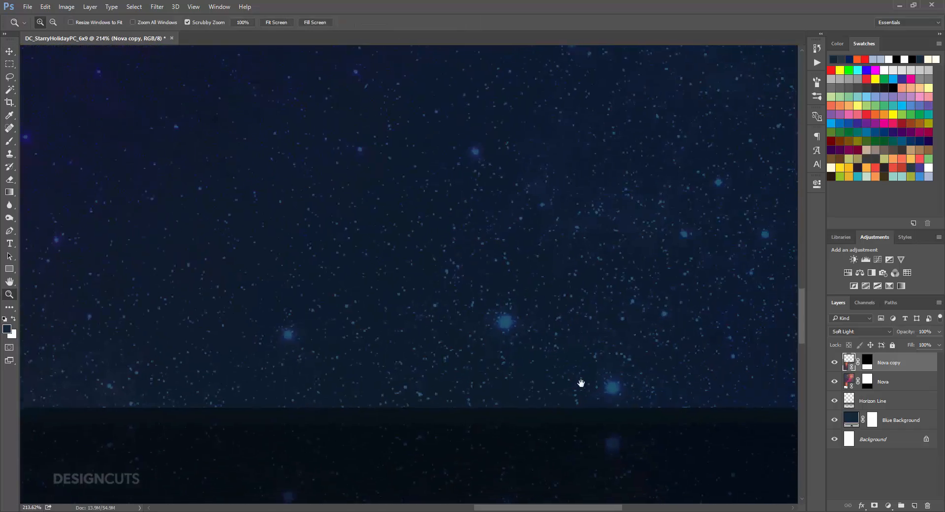
pyautogui.press('v')
pyautogui.moveTo(563, 406); pyautogui.dragTo(563, 391)
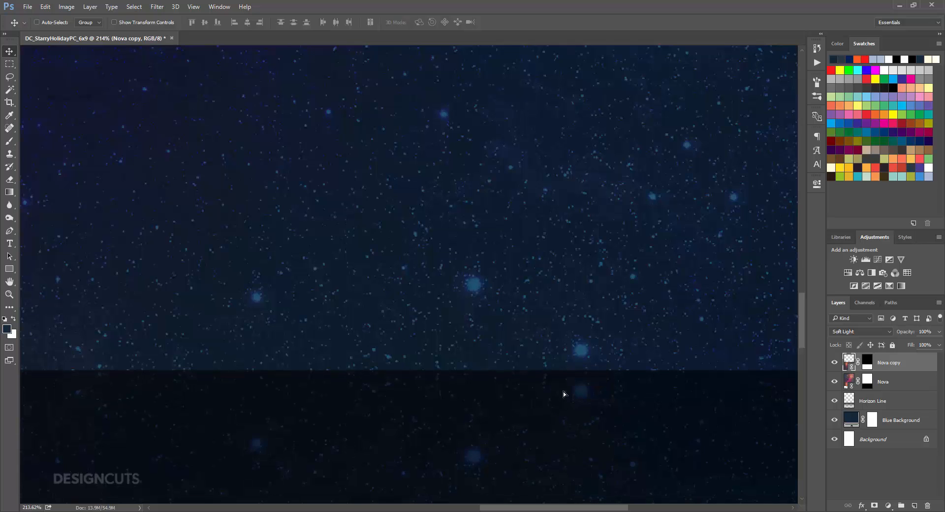
pyautogui.press('ctrl')
pyautogui.hotkey('ctrl', '0')
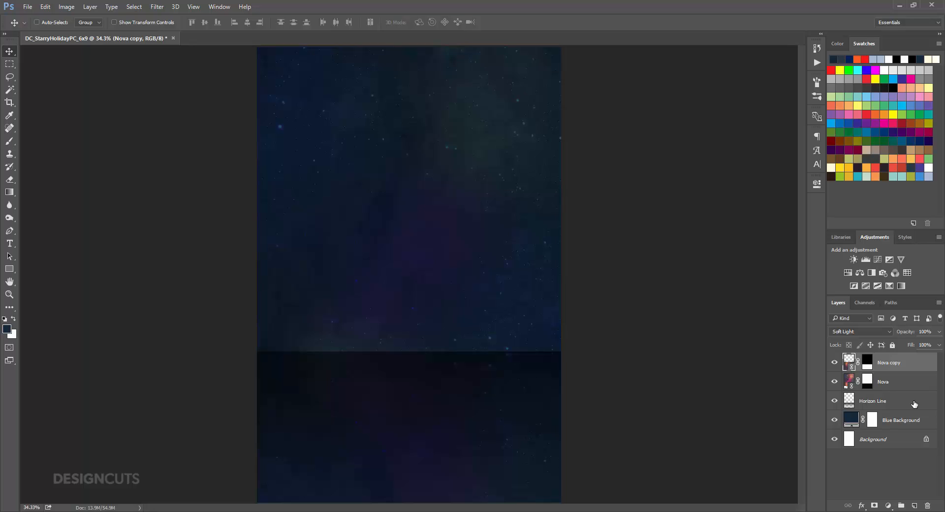
# - Move the Horizon Line layer above the Nova layers and group it with them and Blue Background as "Background"
pyautogui.moveTo(914, 404); pyautogui.dragTo(907, 355)
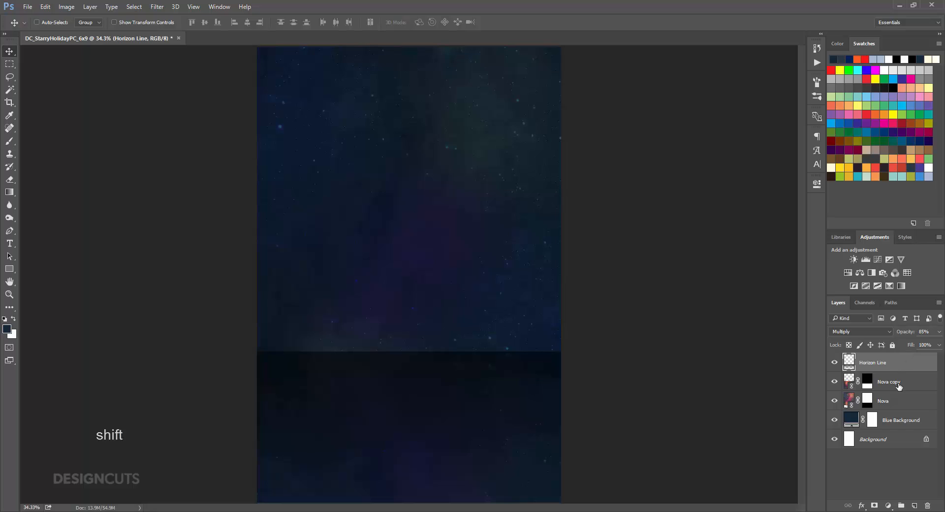
pyautogui.keyDown('shift'); pyautogui.click(899, 419); pyautogui.keyUp('shift')
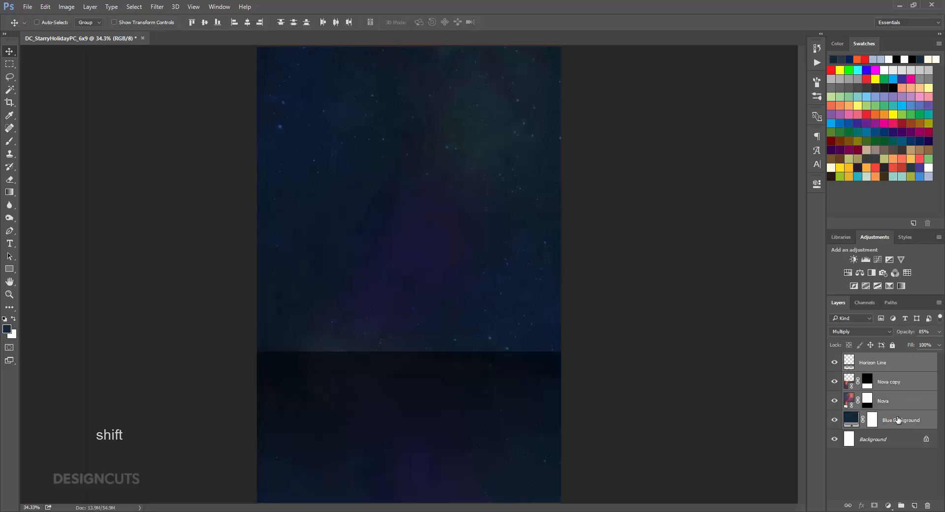
pyautogui.click(902, 506)
pyautogui.doubleClick(870, 358)
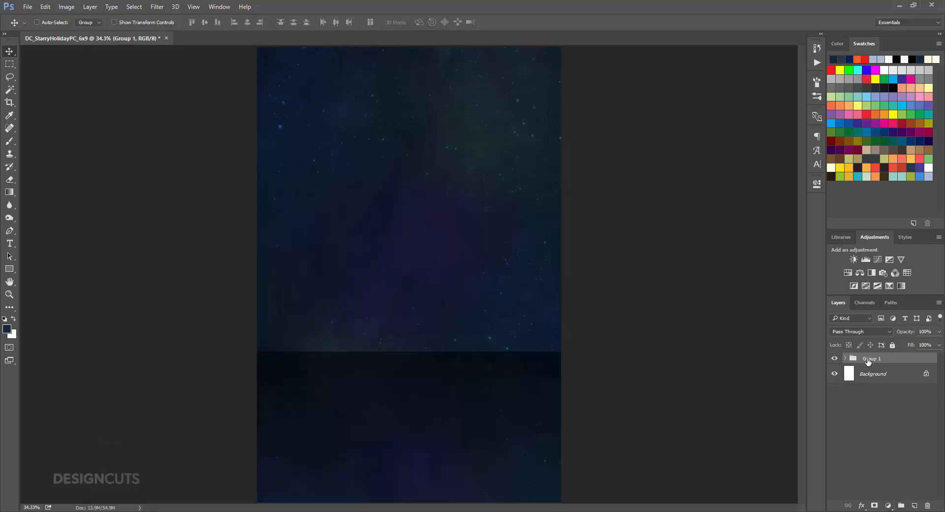
pyautogui.write('a')
pyautogui.write('Background')
pyautogui.press('Return')
# - Place Penguin-2 from the Peace_ART folder as a linked file in the canvas's lower right area, at about X 1290 px, Y 1806 px
pyautogui.click(31, 7)
pyautogui.click(72, 200)
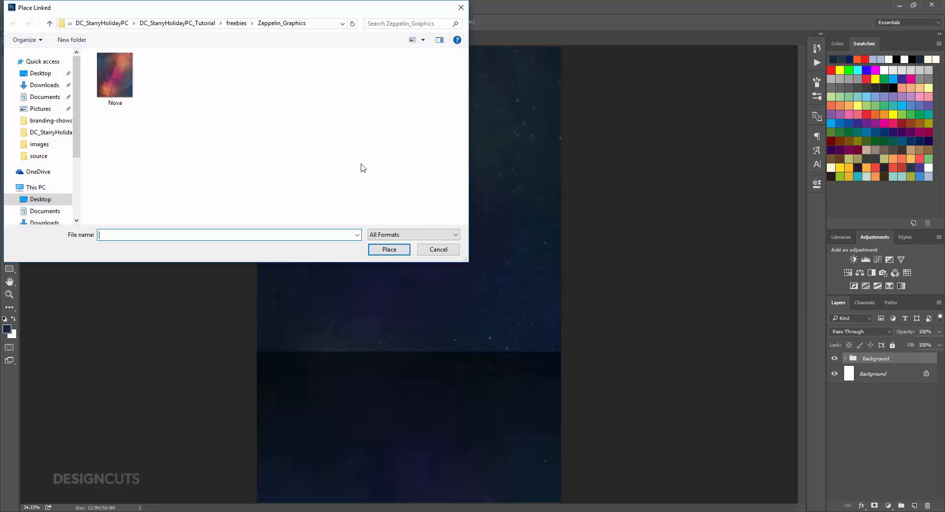
pyautogui.click(236, 23)
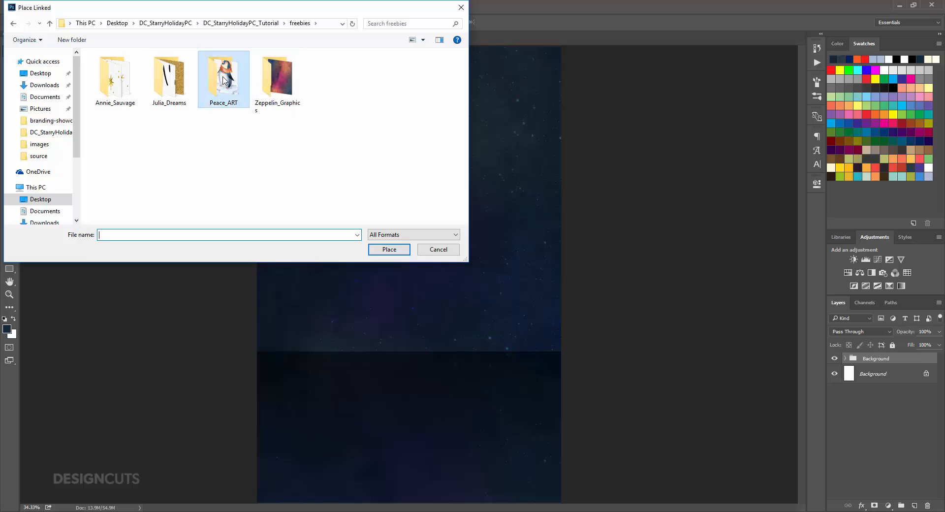
pyautogui.doubleClick(223, 81)
pyautogui.click(116, 78)
pyautogui.click(383, 249)
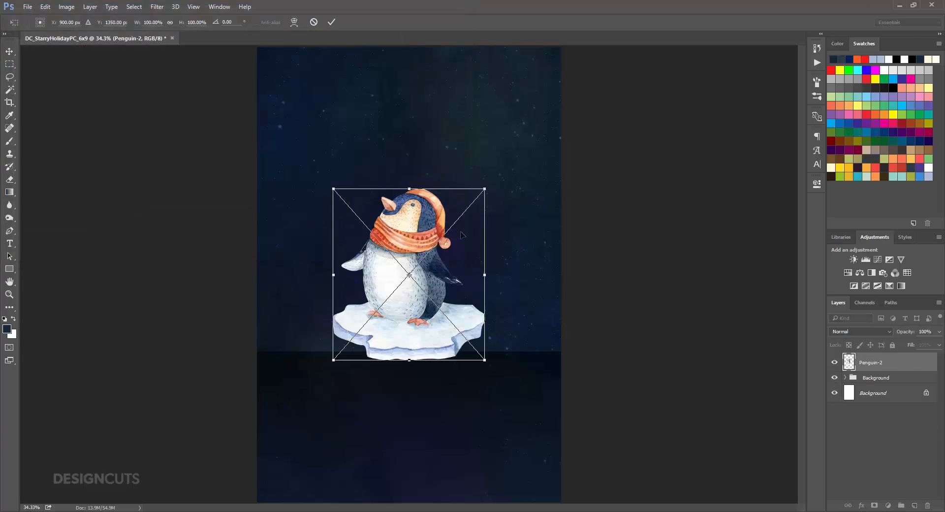
pyautogui.moveTo(445, 278); pyautogui.dragTo(506, 351)
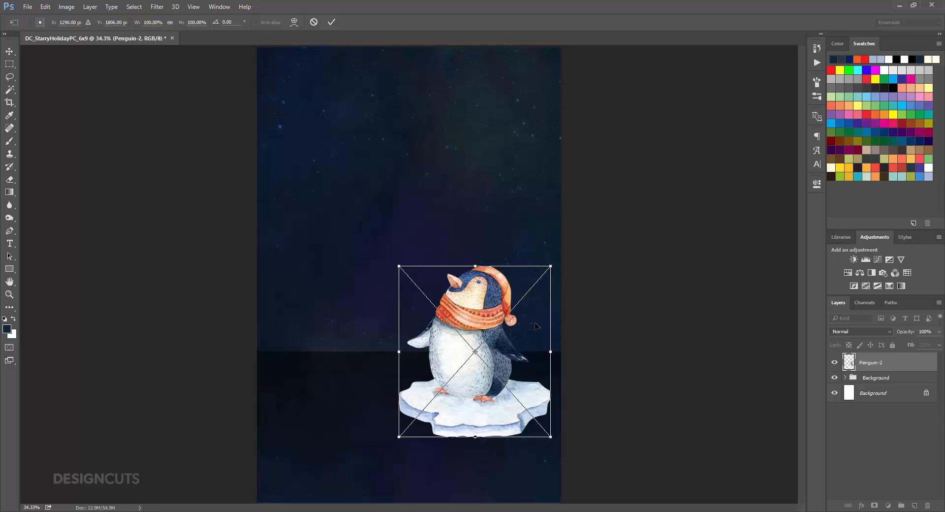
pyautogui.press('Return')
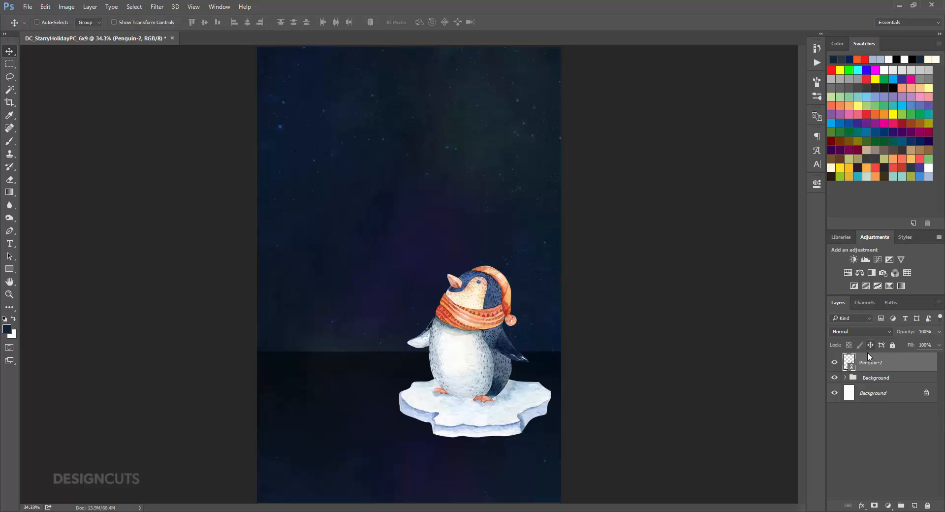
# - Duplicate the Penguin-2 layer, rename the copy "Ice" and place it below Penguin-2 in the layer stack
pyautogui.hotkey('ctrl', 'j')
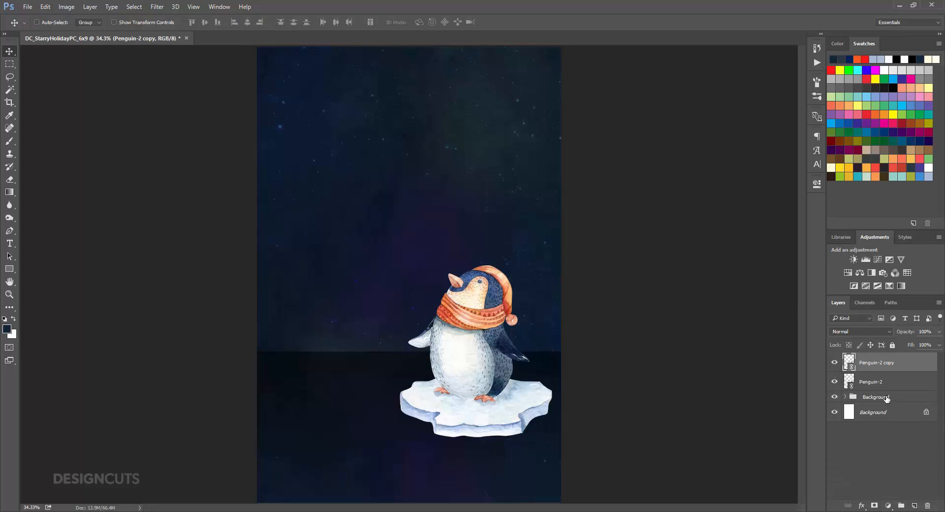
pyautogui.doubleClick(883, 363)
pyautogui.write('Ice')
pyautogui.press('Return')
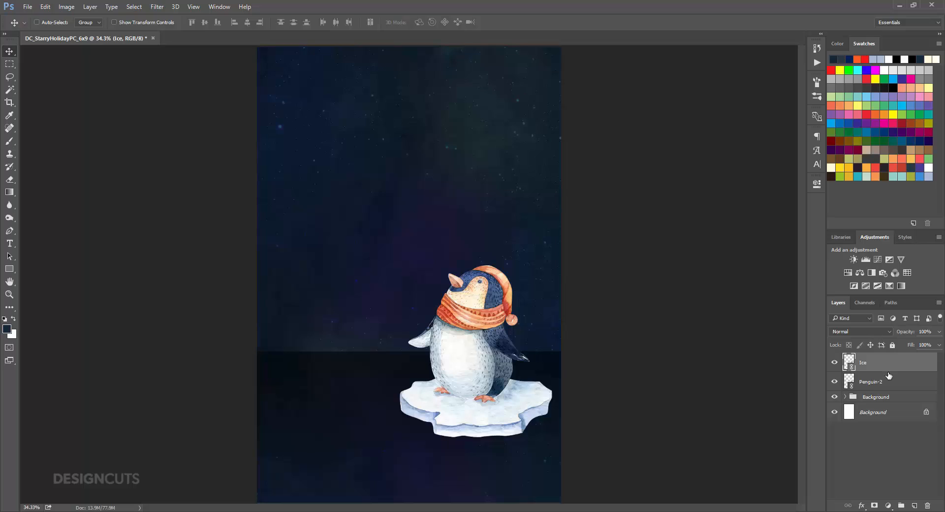
pyautogui.moveTo(889, 376); pyautogui.dragTo(895, 389)
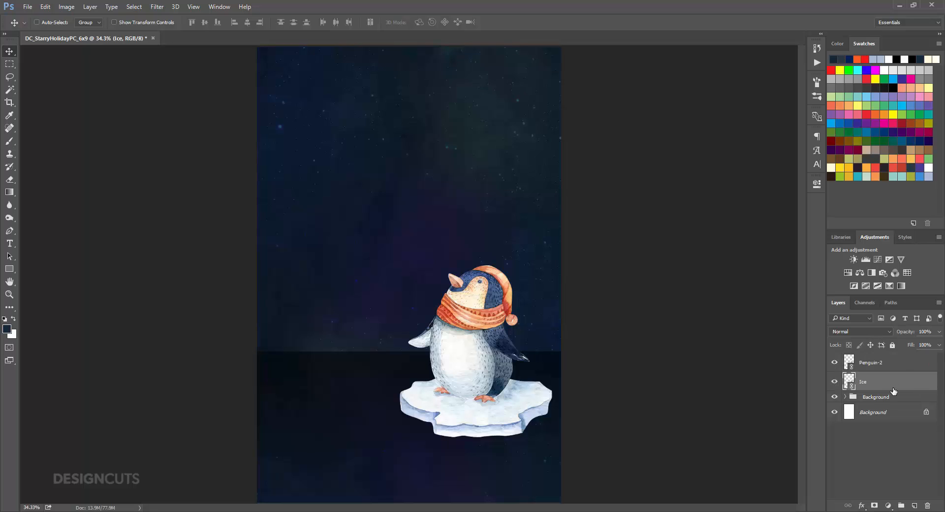
# - Shift the Ice layer slightly straight down to thicken the ice floe, and add a layer mask to it
pyautogui.press('shift')
pyautogui.moveTo(496, 417); pyautogui.dragTo(501, 426)
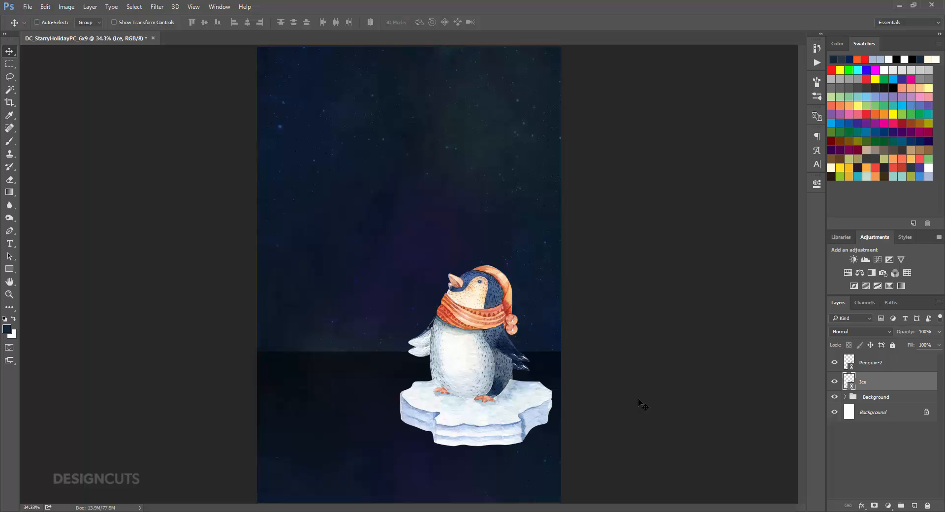
pyautogui.press('z')
pyautogui.moveTo(530, 388); pyautogui.dragTo(554, 369)
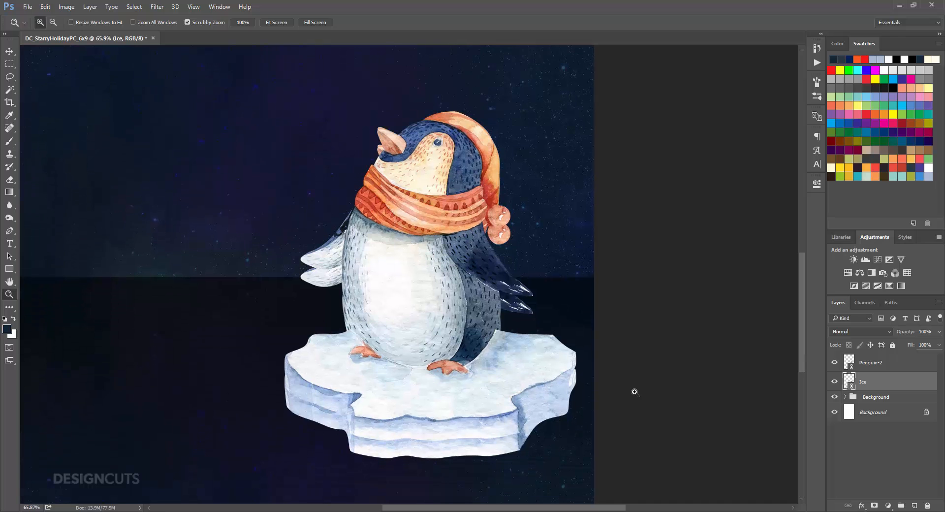
pyautogui.press('v')
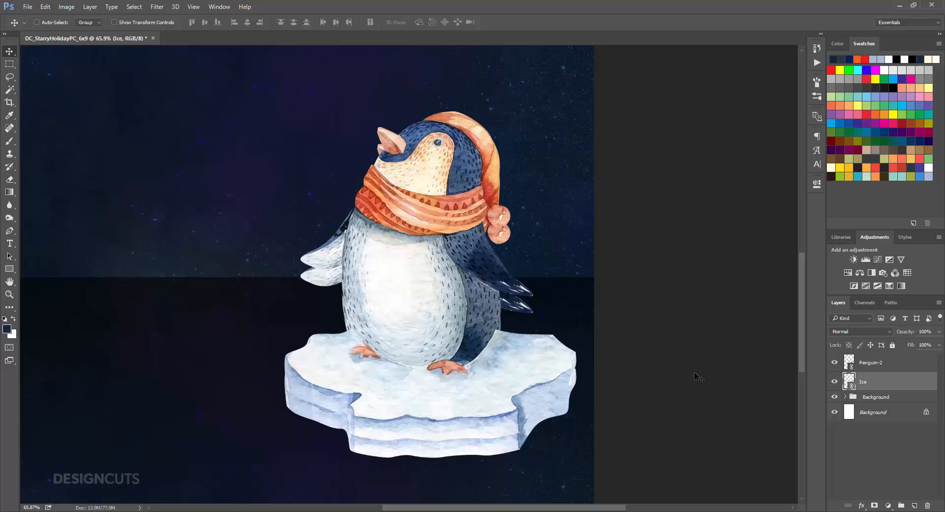
pyautogui.click(875, 506)
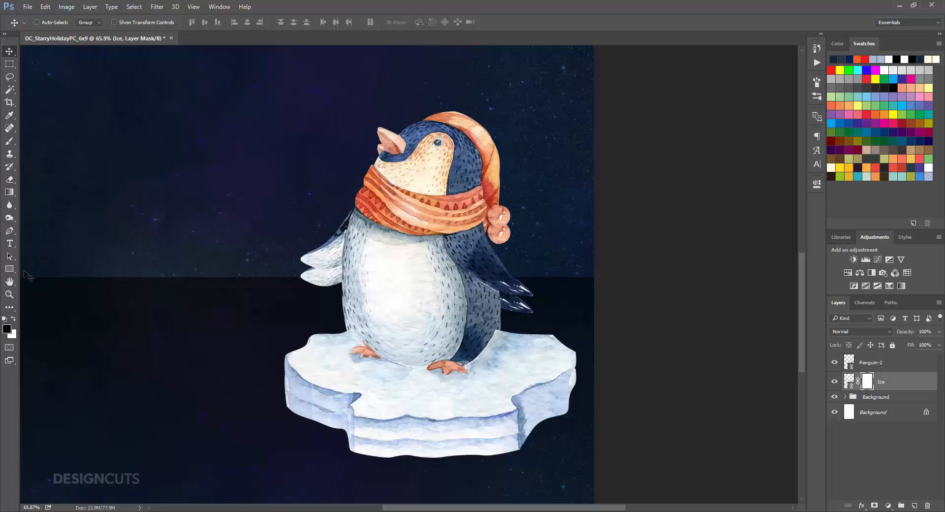
# - Set up the Brush with the Hard Round tip at 250 px and 100% opacity for painting on the Ice mask
pyautogui.click(9, 144)
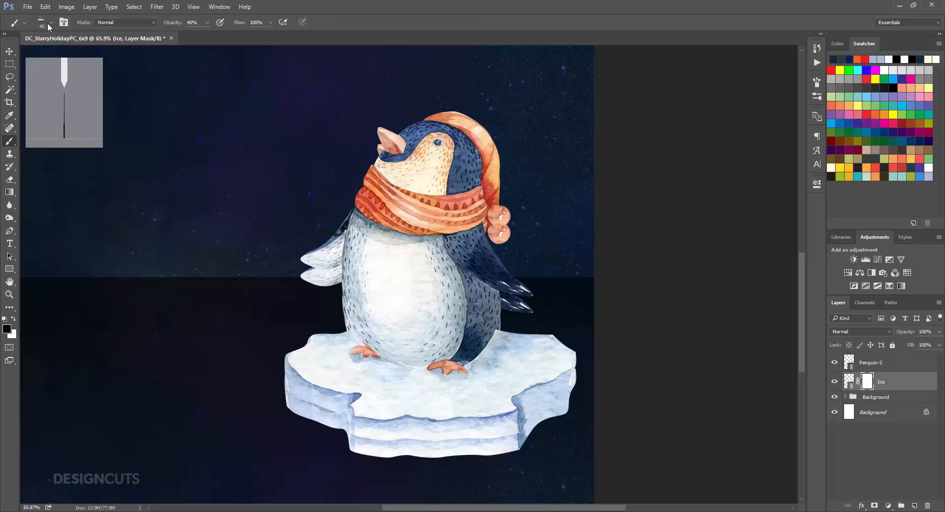
pyautogui.click(51, 22)
pyautogui.scroll(5, 59, 116)
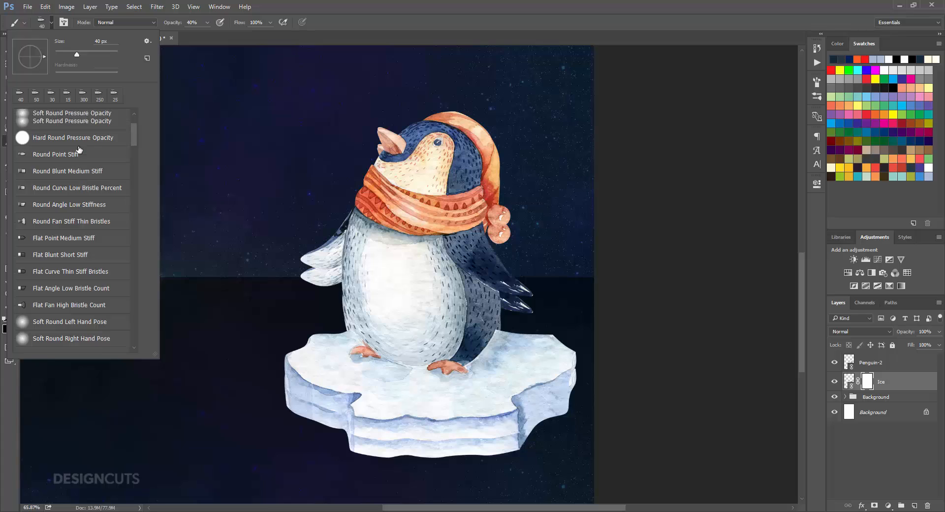
pyautogui.click(22, 134)
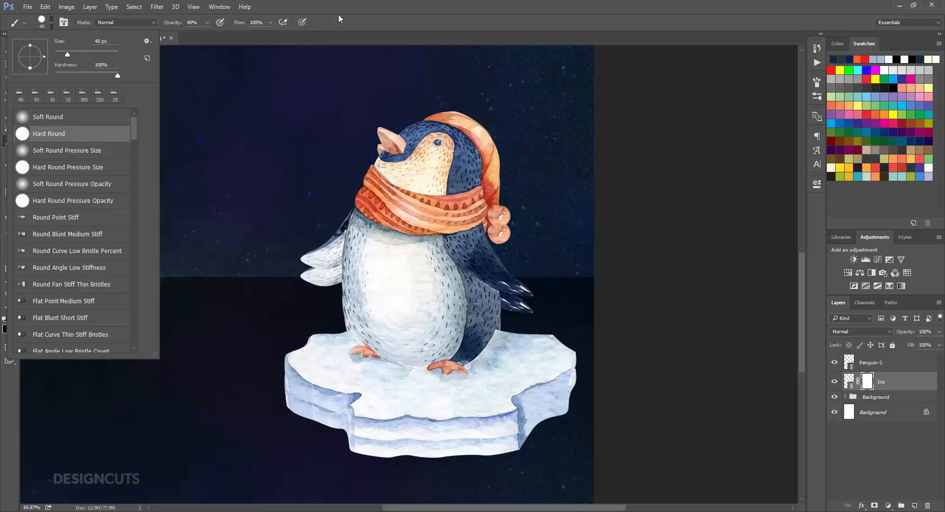
pyautogui.click(207, 22)
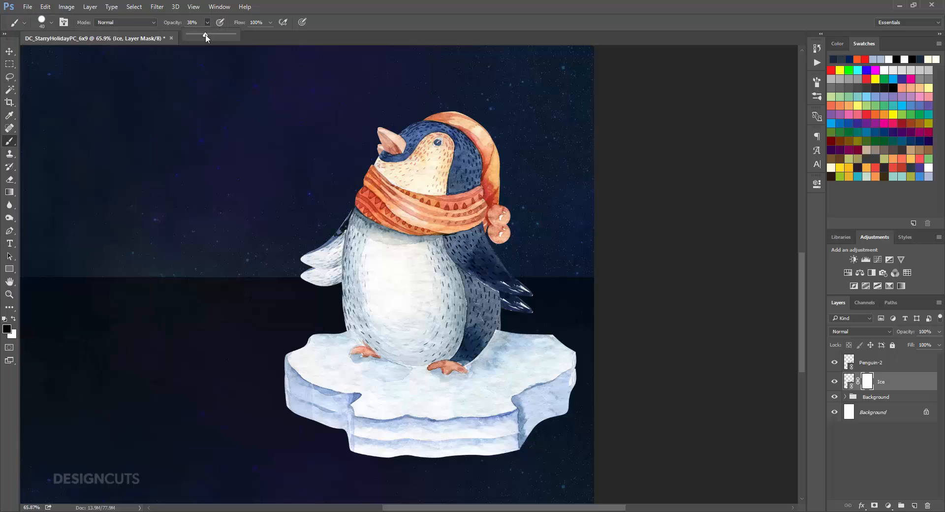
pyautogui.click(356, 17)
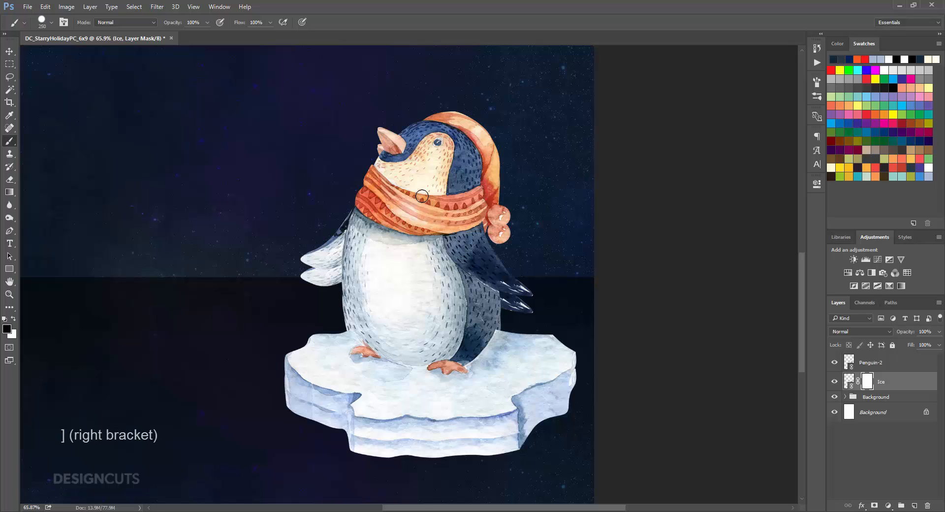
pyautogui.press(']')
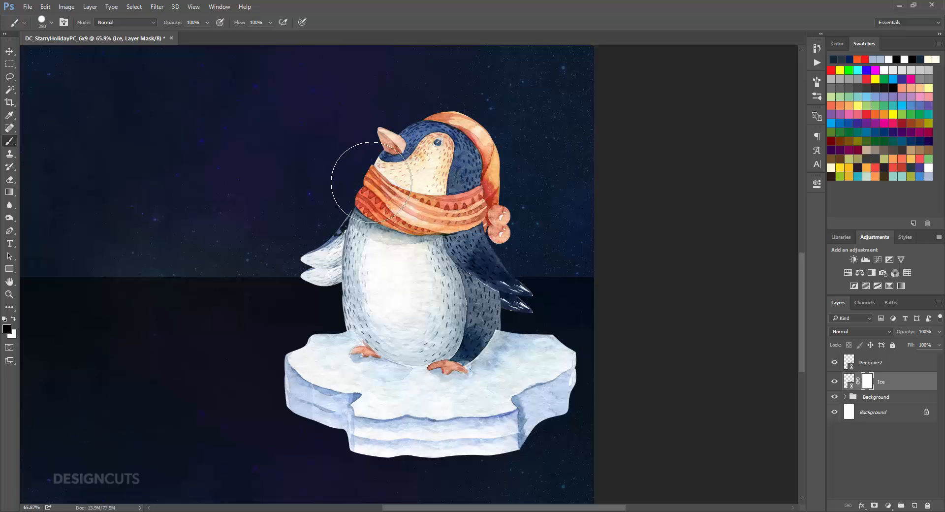
# - Paint black on the Ice layer mask to hide the whole duplicate penguin, temporarily hiding Penguin-2 to catch the leftover head and feet
pyautogui.moveTo(312, 229); pyautogui.dragTo(315, 266)
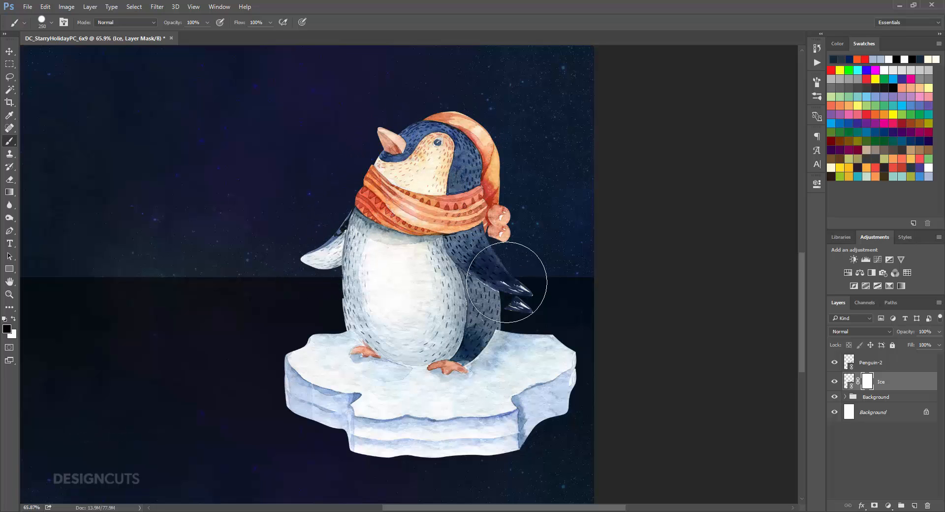
pyautogui.moveTo(527, 285)
pyautogui.mouseDown()
pyautogui.moveTo(539, 274)
pyautogui.moveTo(502, 282)
pyautogui.moveTo(431, 326)
pyautogui.moveTo(366, 299)
pyautogui.moveTo(386, 265)
pyautogui.moveTo(377, 237)
pyautogui.mouseUp()
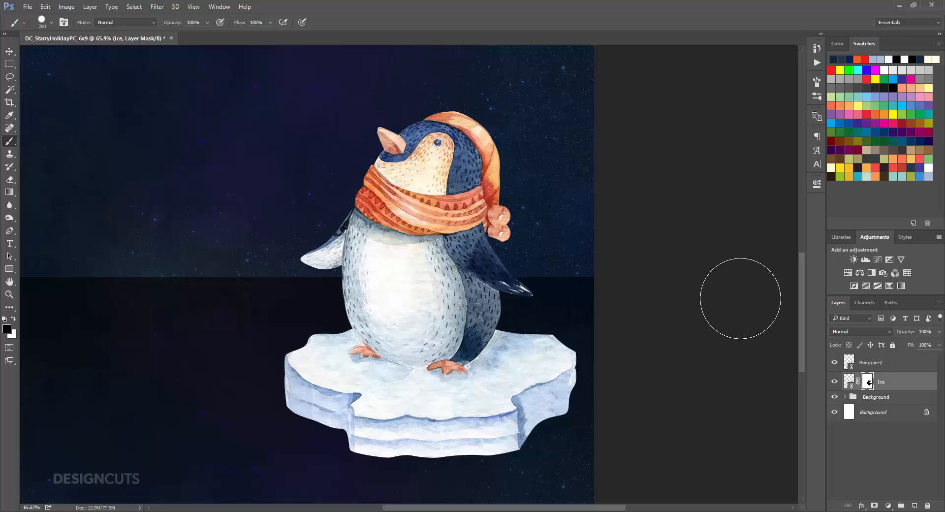
pyautogui.click(834, 365)
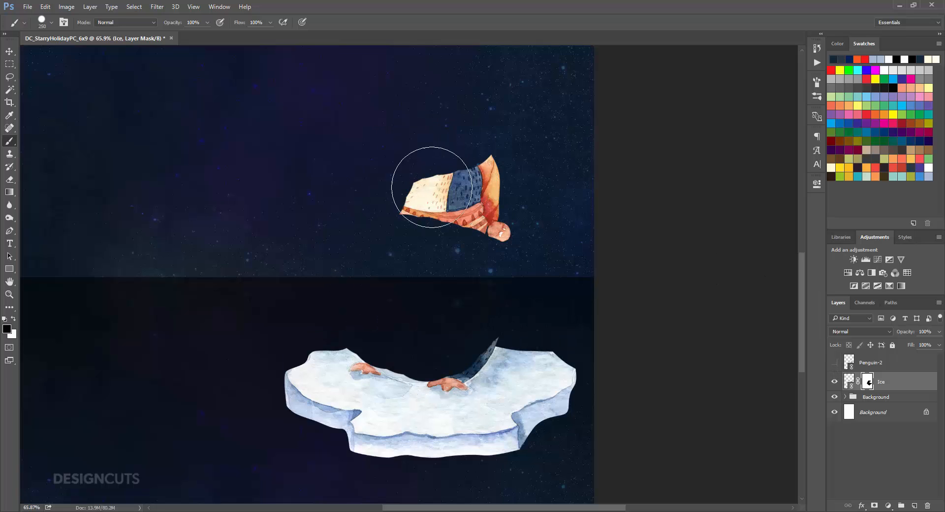
pyautogui.moveTo(433, 186)
pyautogui.mouseDown()
pyautogui.moveTo(408, 205)
pyautogui.moveTo(515, 219)
pyautogui.moveTo(430, 155)
pyautogui.moveTo(487, 193)
pyautogui.moveTo(472, 211)
pyautogui.moveTo(464, 321)
pyautogui.moveTo(441, 358)
pyautogui.moveTo(382, 342)
pyautogui.mouseUp()
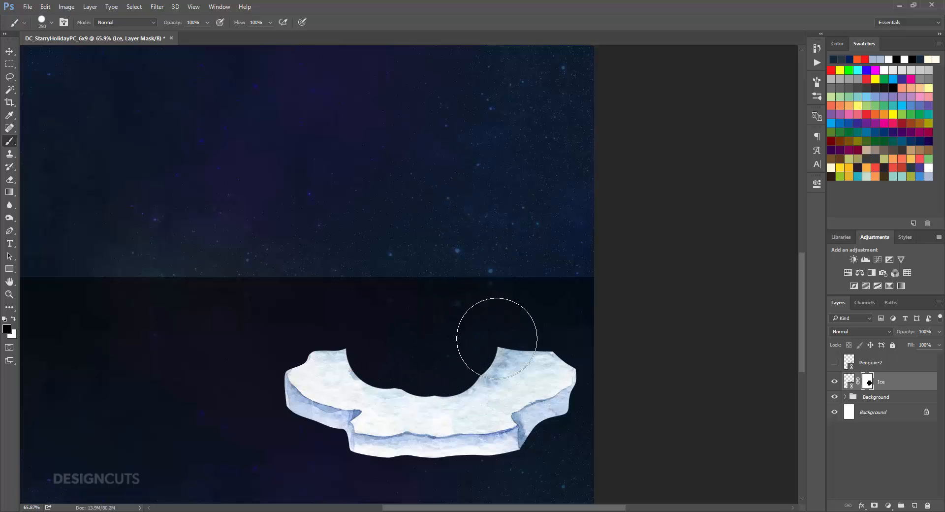
pyautogui.click(835, 364)
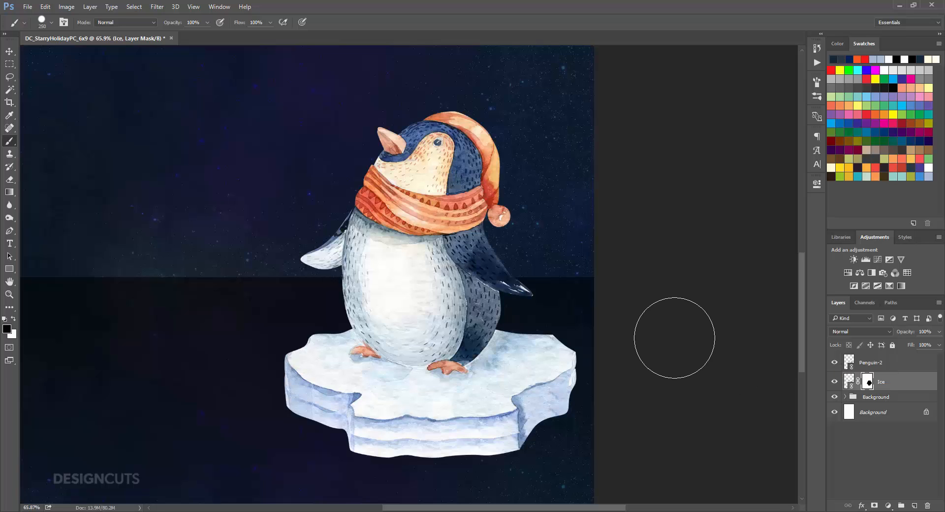
pyautogui.press('v')
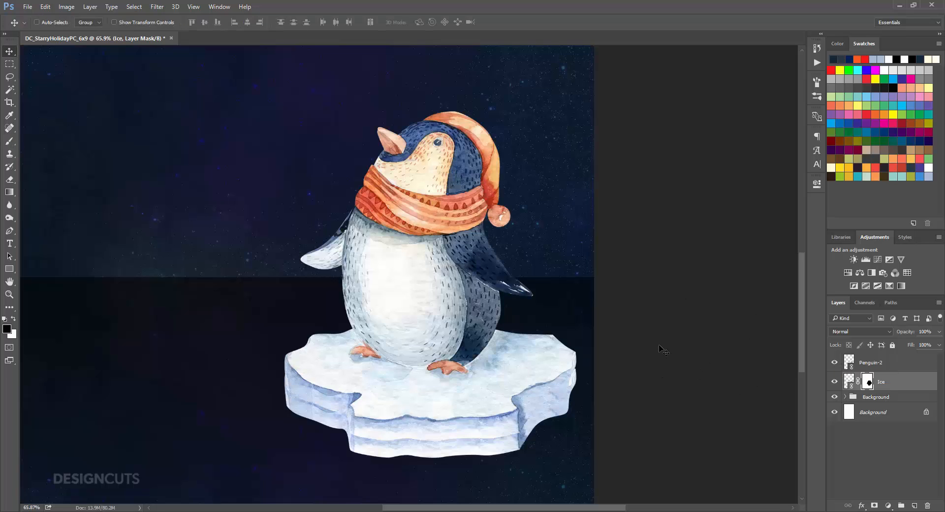
# - Fade the lower ice on the Ice mask with a linear black-to-transparent gradient from the canvas's bottom edge up to the penguin's hat
pyautogui.moveTo(583, 386); pyautogui.dragTo(590, 343)
pyautogui.hotkey('ctrl', '-')
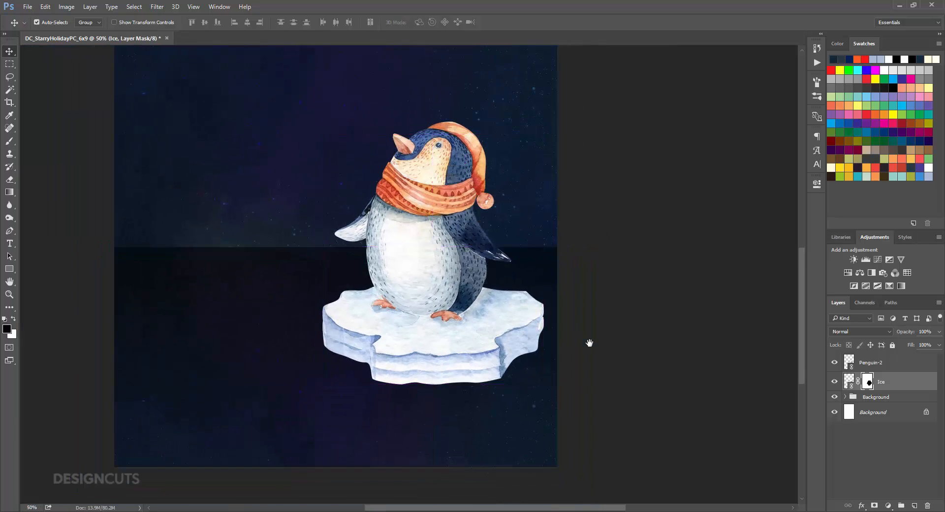
pyautogui.click(10, 192)
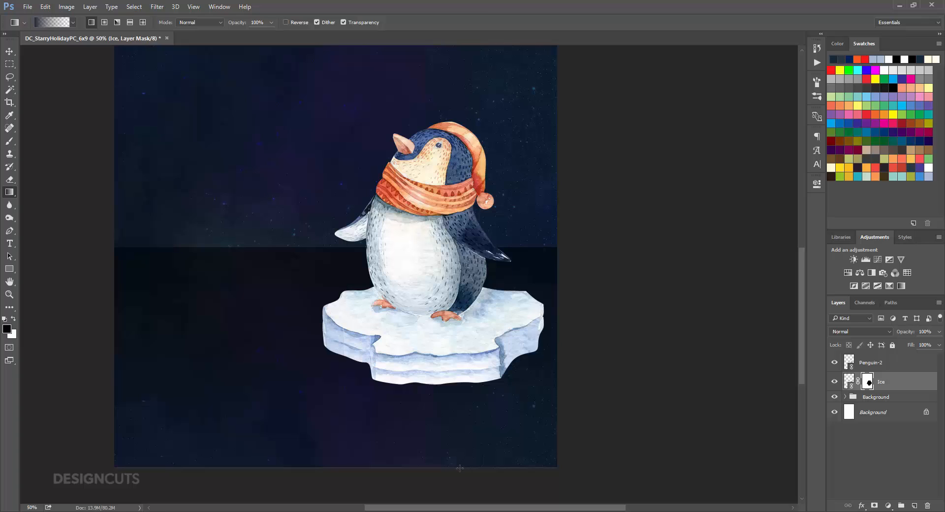
pyautogui.moveTo(460, 467); pyautogui.dragTo(451, 122)
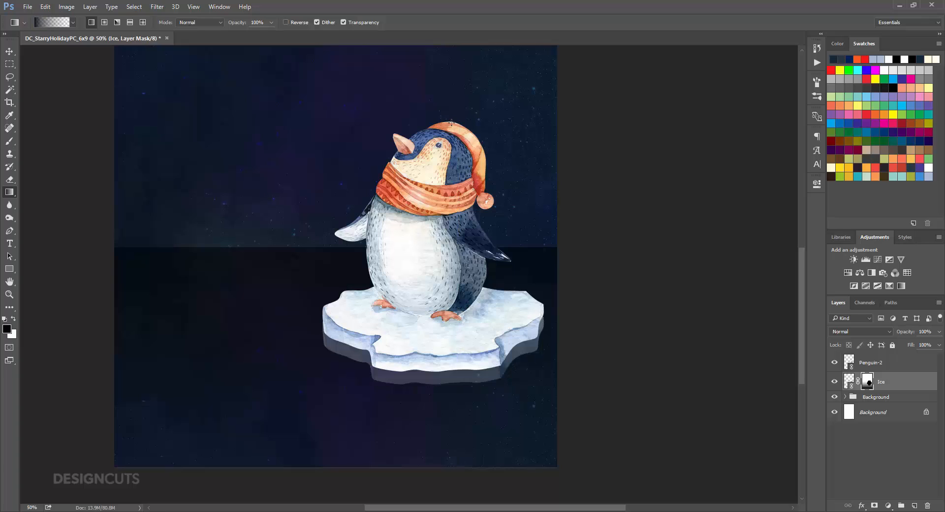
pyautogui.press('v')
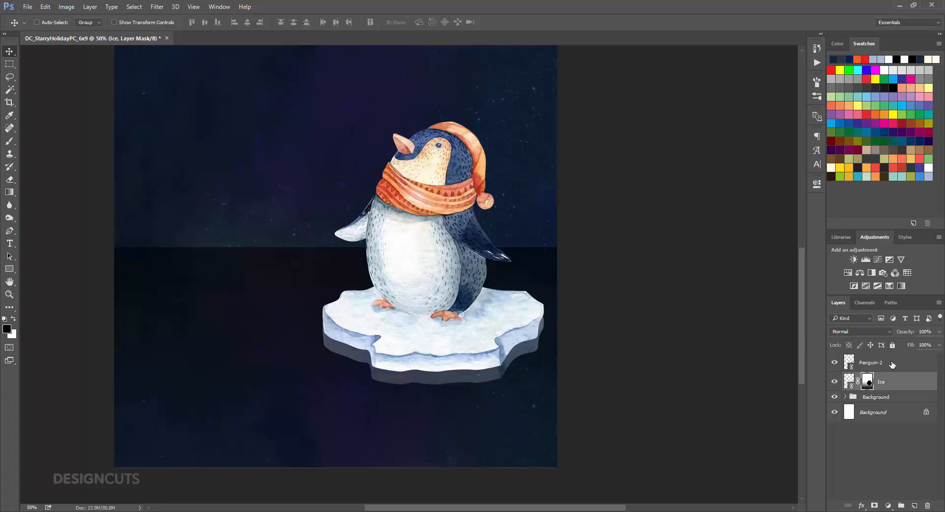
# - Duplicate the Penguin-2 layer, rename the copy "Penguin Reflection" and place it below the Ice layer
pyautogui.moveTo(892, 364); pyautogui.dragTo(915, 505)
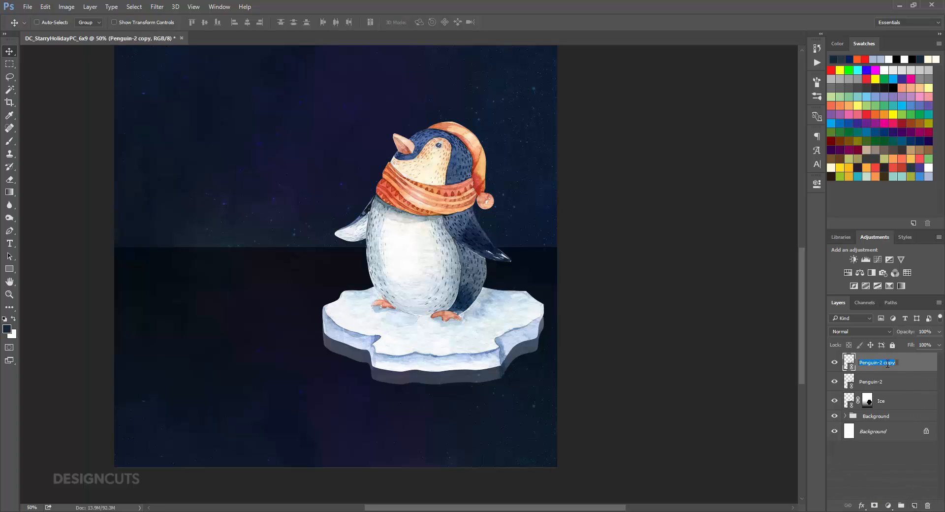
pyautogui.write('P')
pyautogui.press('Return')
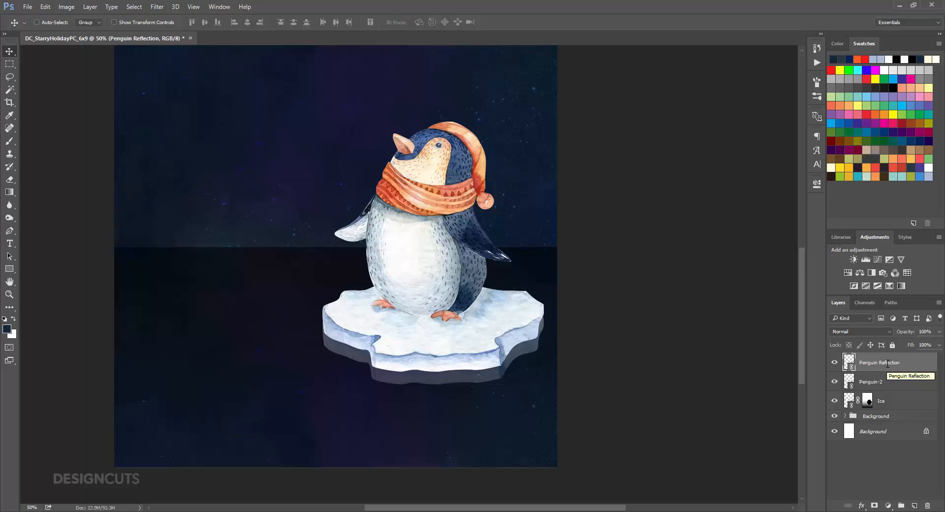
pyautogui.moveTo(888, 364); pyautogui.dragTo(884, 407)
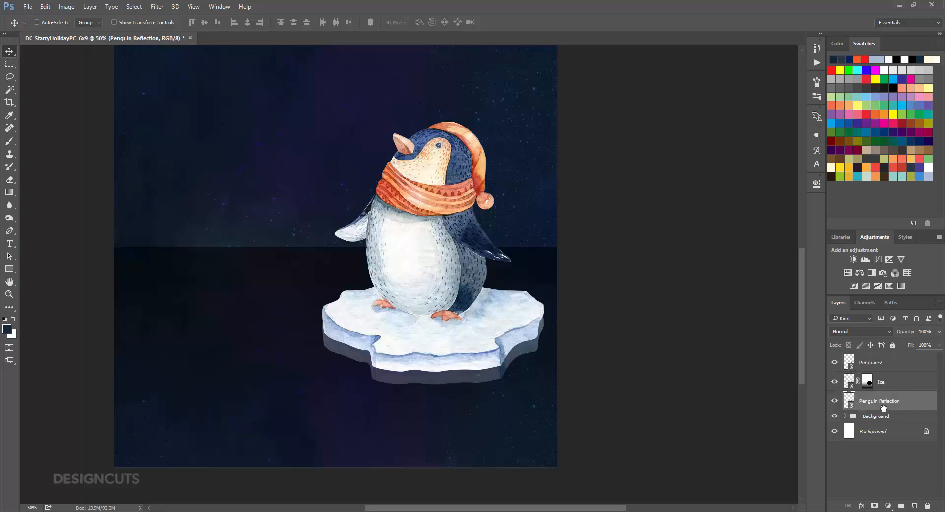
# - Flip the Penguin Reflection layer vertically and move it straight down so the mirrored penguin extends below the ice floe
pyautogui.click(50, 7)
pyautogui.moveTo(108, 208)
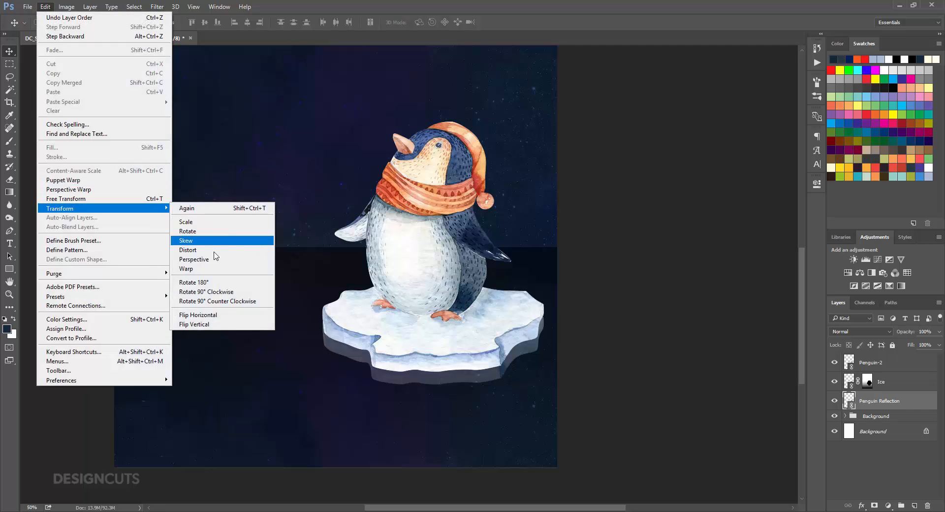
pyautogui.click(214, 326)
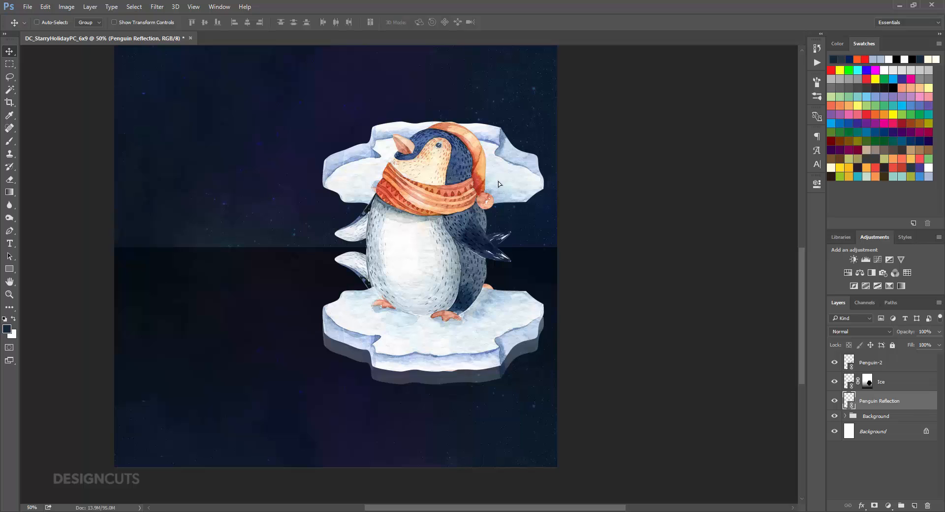
pyautogui.moveTo(502, 180); pyautogui.dragTo(493, 326)
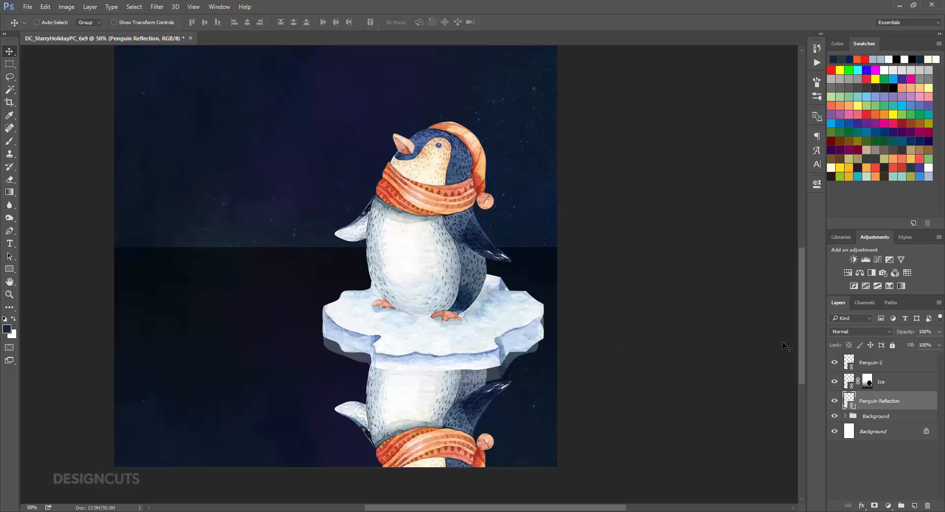
# - Load the Ice layer's outline as a selection, invert it and use it as a layer mask on Penguin Reflection
pyautogui.press('ctrl')
pyautogui.keyDown('ctrl'); pyautogui.click(849, 383); pyautogui.keyUp('ctrl')
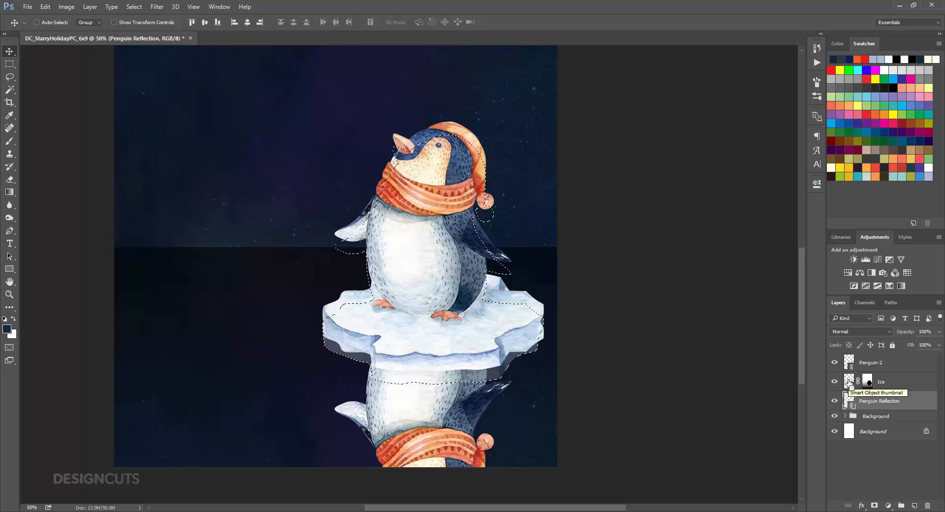
pyautogui.click(144, 8)
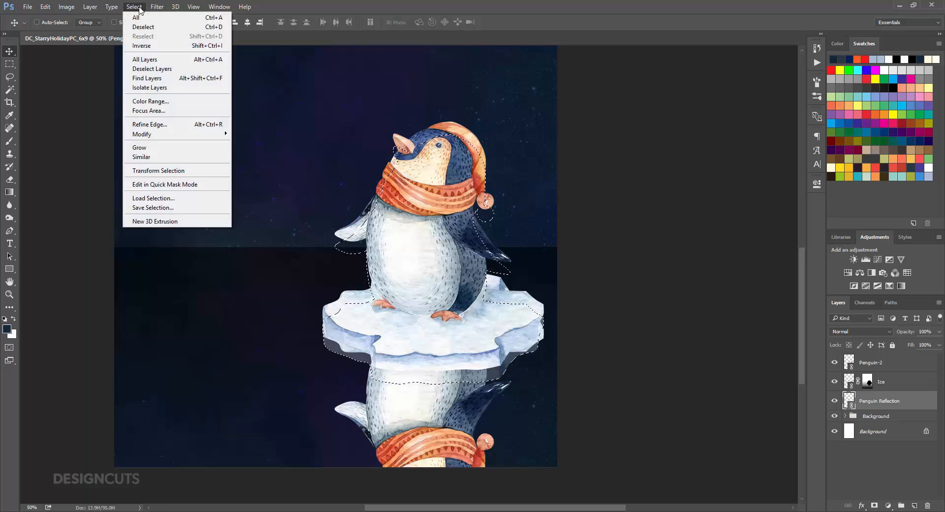
pyautogui.click(148, 44)
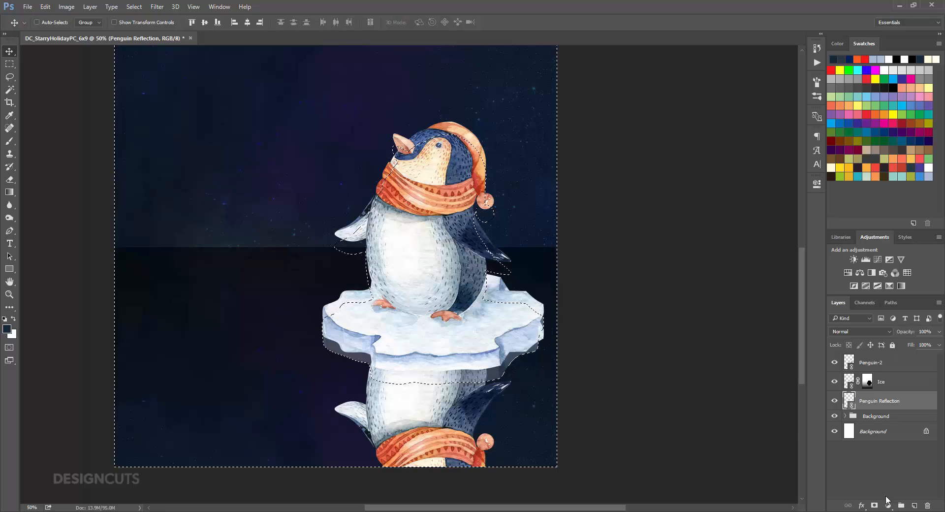
pyautogui.click(874, 505)
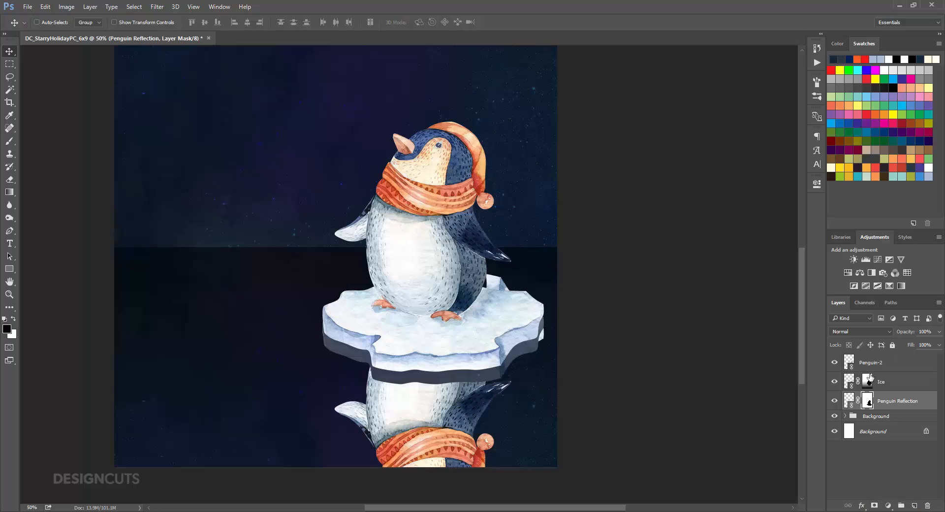
# - Temporarily hide Penguin-2 and Ice, and paint the leftover ice fragments out of the Penguin Reflection mask with a black brush
pyautogui.click(835, 362)
pyautogui.click(836, 385)
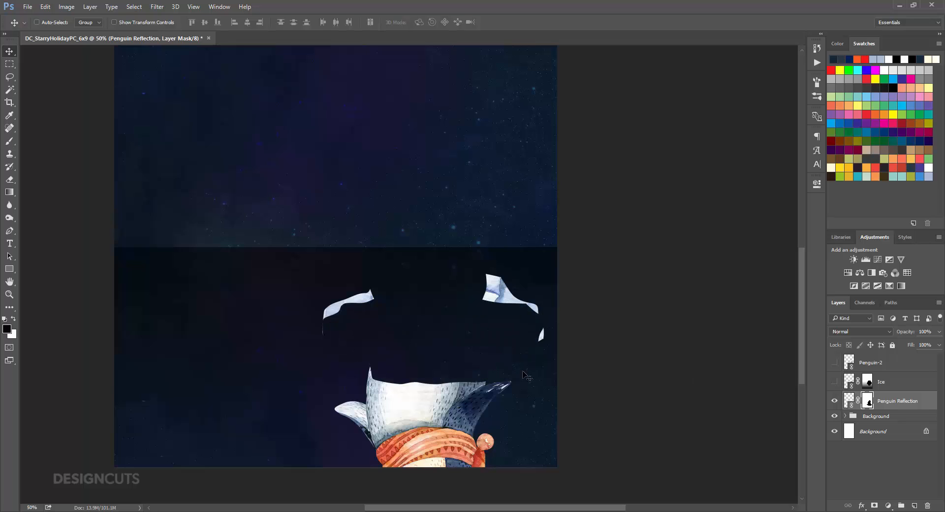
pyautogui.click(9, 141)
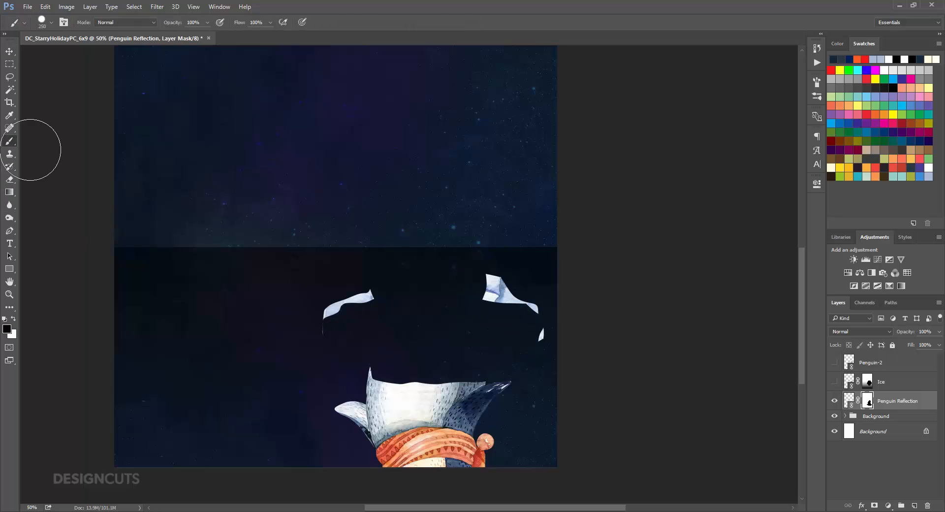
pyautogui.moveTo(374, 291)
pyautogui.mouseDown()
pyautogui.moveTo(344, 296)
pyautogui.moveTo(328, 326)
pyautogui.moveTo(481, 289)
pyautogui.moveTo(533, 337)
pyautogui.mouseUp()
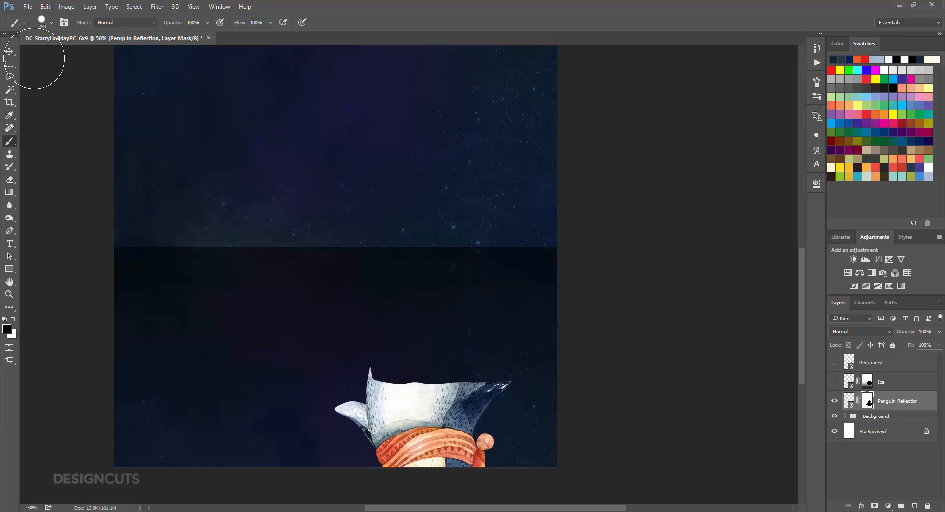
pyautogui.click(9, 51)
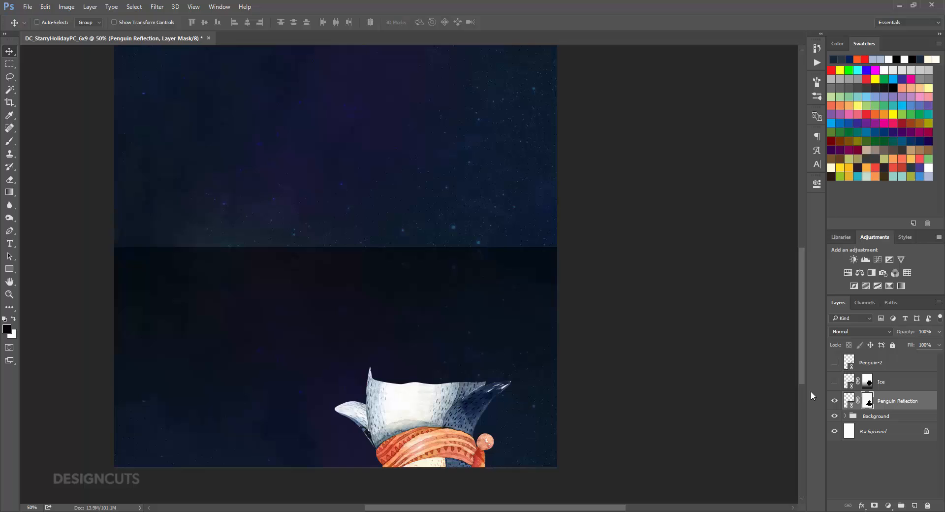
pyautogui.click(834, 381)
pyautogui.click(834, 362)
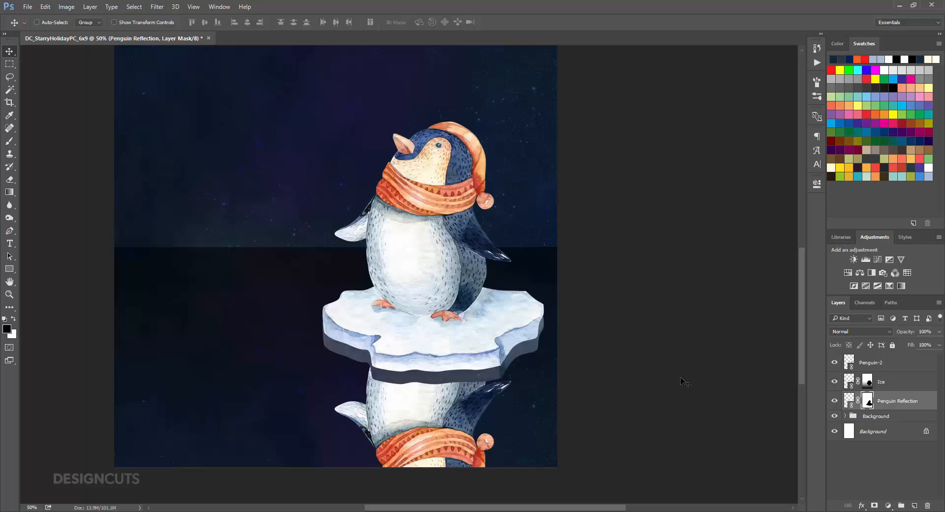
# - Set Penguin Reflection to 40% opacity and fade its mask with a black-to-transparent gradient from the canvas's bottom edge up to the penguin's scarf
pyautogui.click(929, 330)
pyautogui.write('40')
pyautogui.press('Return')
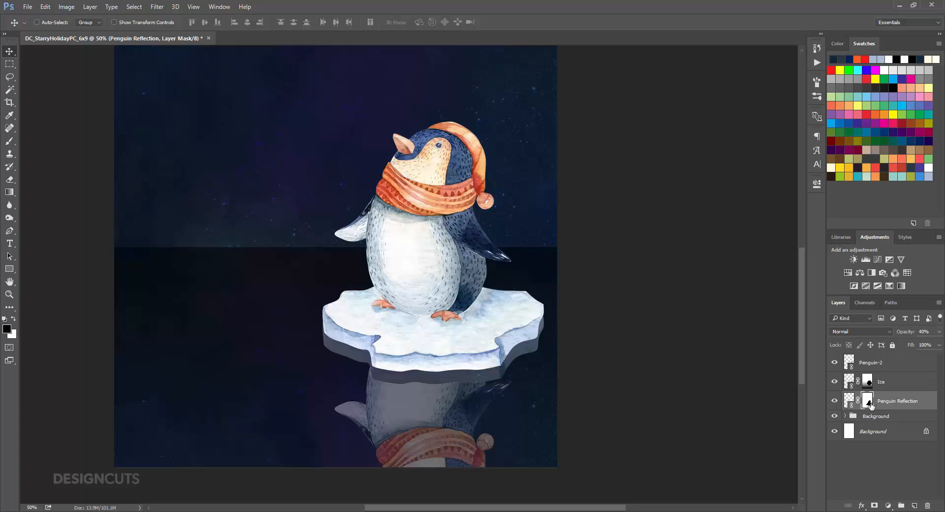
pyautogui.click(9, 192)
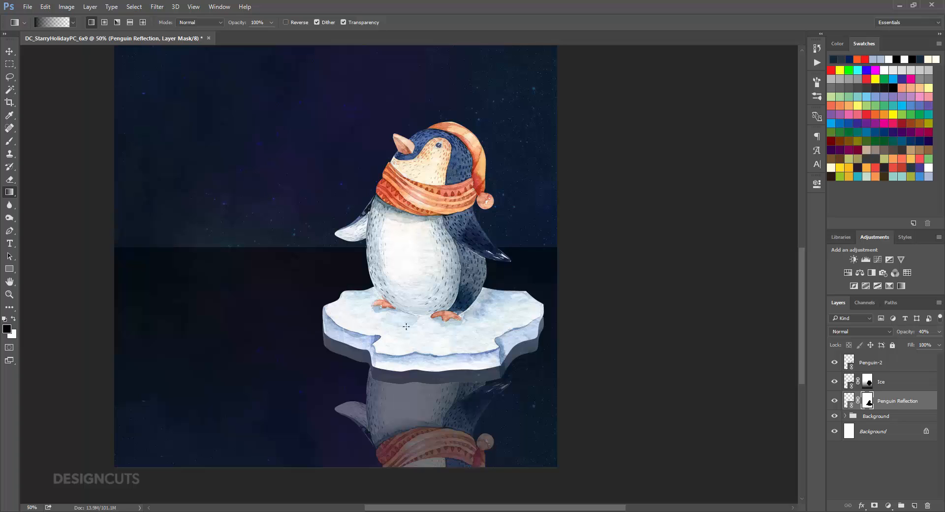
pyautogui.moveTo(465, 468); pyautogui.dragTo(464, 215)
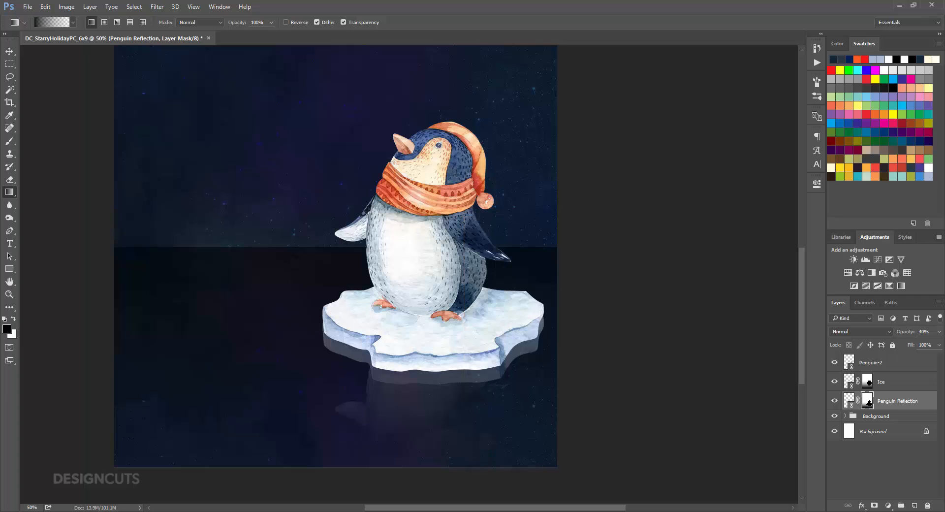
pyautogui.click(10, 52)
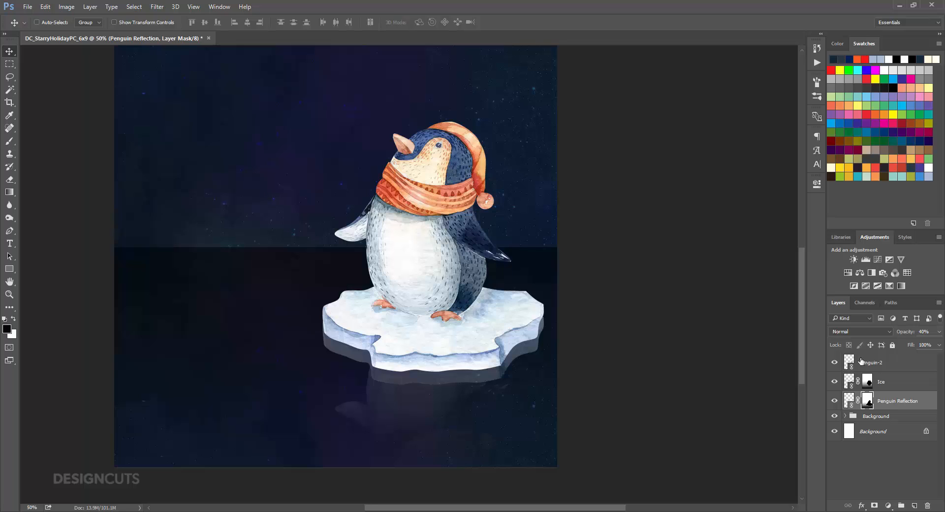
# - Group the Penguin-2, Ice and Penguin Reflection layers and name the group Penguin
pyautogui.keyDown('shift'); pyautogui.click(875, 364); pyautogui.keyUp('shift')
pyautogui.hotkey('ctrl', 'g')
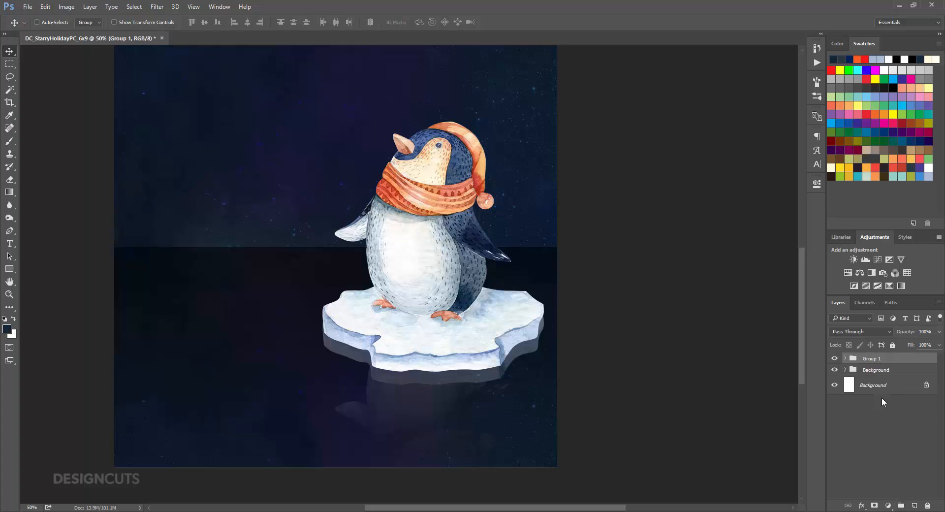
pyautogui.doubleClick(876, 359)
pyautogui.write('Penguin')
pyautogui.press('Return')
# - Create a new empty layer group above the Penguin group and name it Text
pyautogui.click(901, 505)
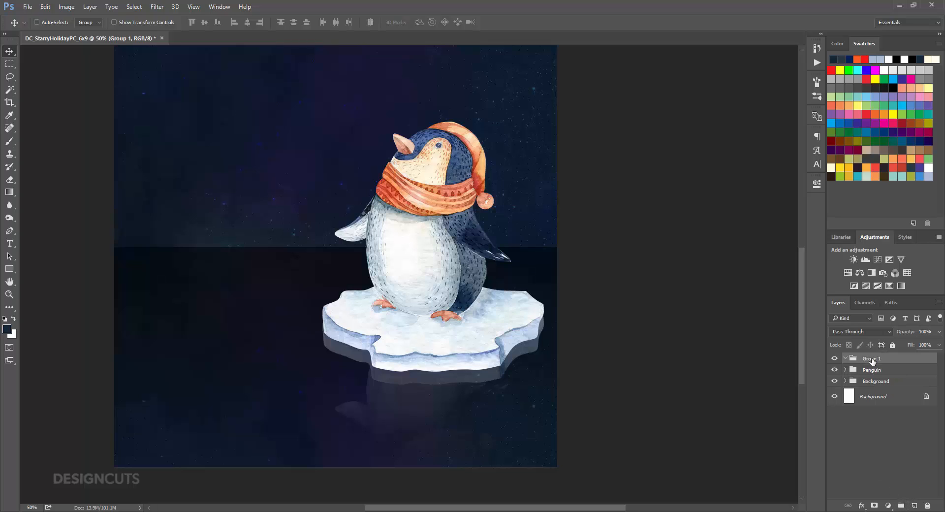
pyautogui.doubleClick(872, 359)
pyautogui.write('Text')
pyautogui.press('Return')
# - Add a text layer reading "Peace" in the upper-left part of the night sky, inside the Text group
pyautogui.moveTo(471, 195); pyautogui.dragTo(579, 326)
pyautogui.hotkey('ctrl', '0')
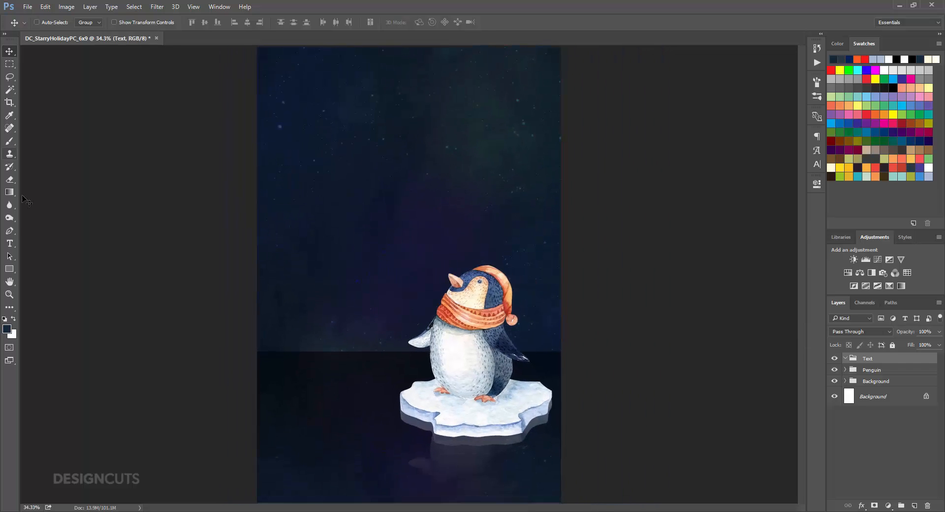
pyautogui.click(9, 243)
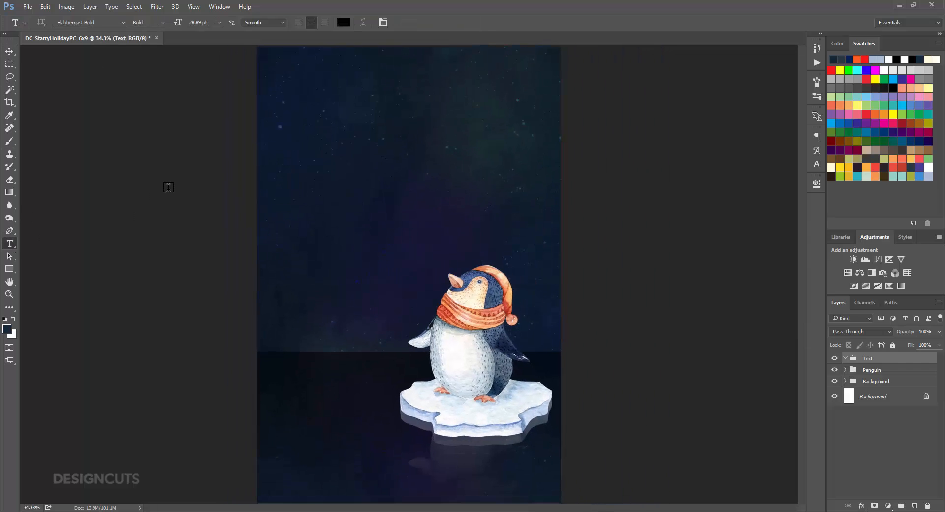
pyautogui.click(302, 164)
pyautogui.write('Peace')
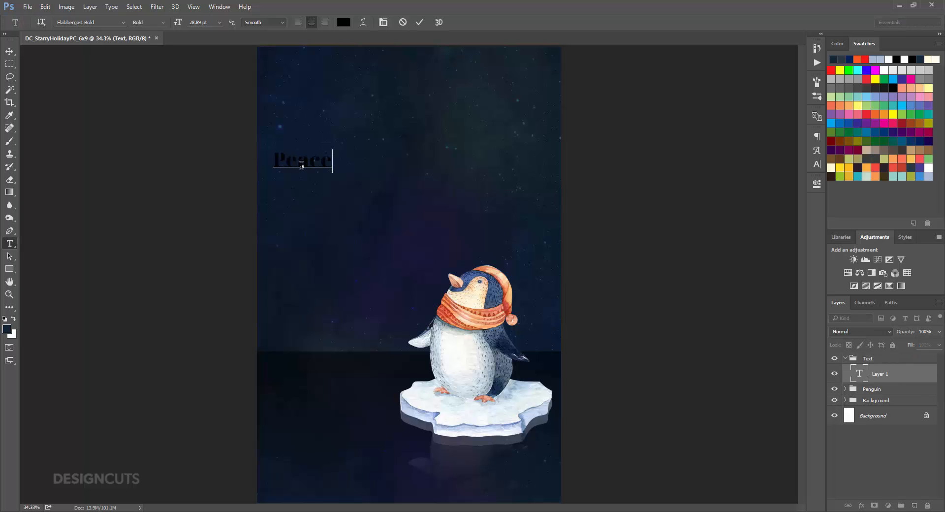
pyautogui.click(10, 51)
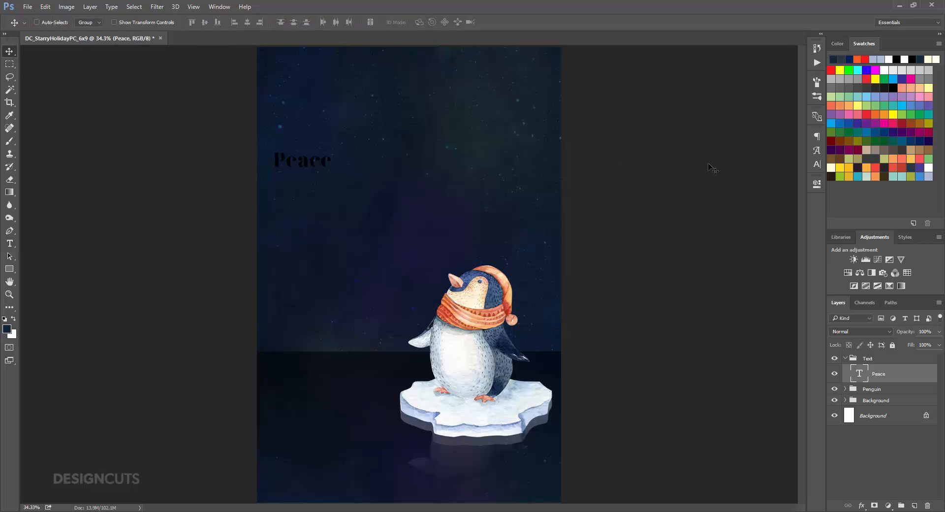
# - Set the Peace text to the FC_Little Anchor Regular font at 96 pt
pyautogui.click(817, 164)
pyautogui.click(749, 148)
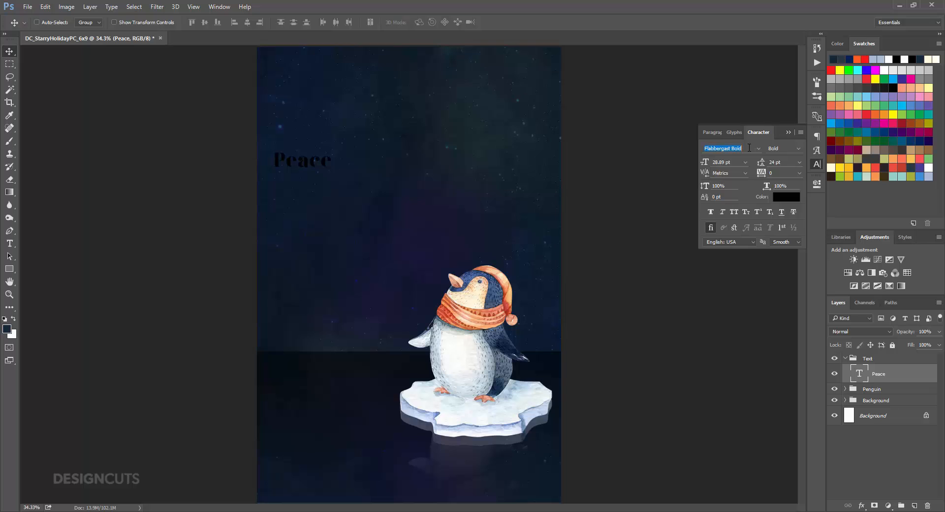
pyautogui.write('fc_')
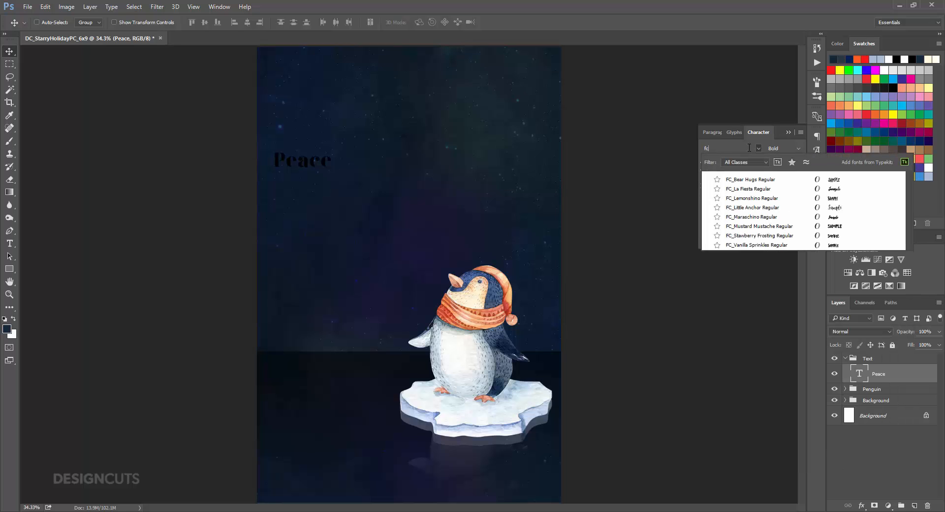
pyautogui.click(757, 205)
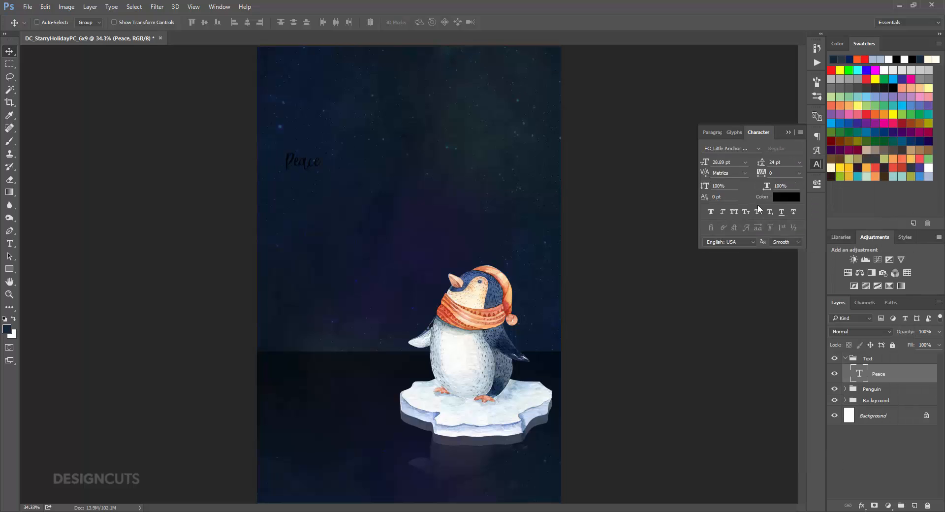
pyautogui.click(702, 161)
pyautogui.write('96')
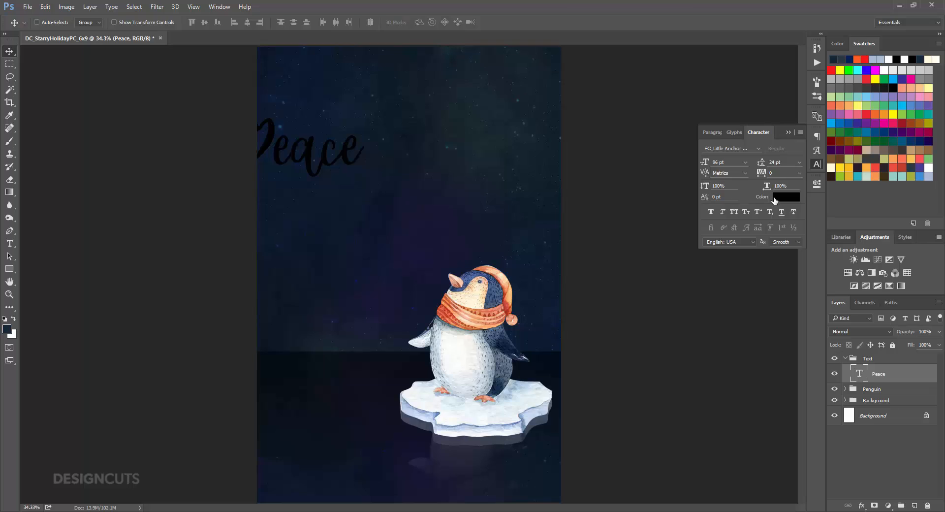
# - Color the Peace text gold with RGB 211, 189, 42 and move it fully onto the left side of the sky
pyautogui.click(786, 197)
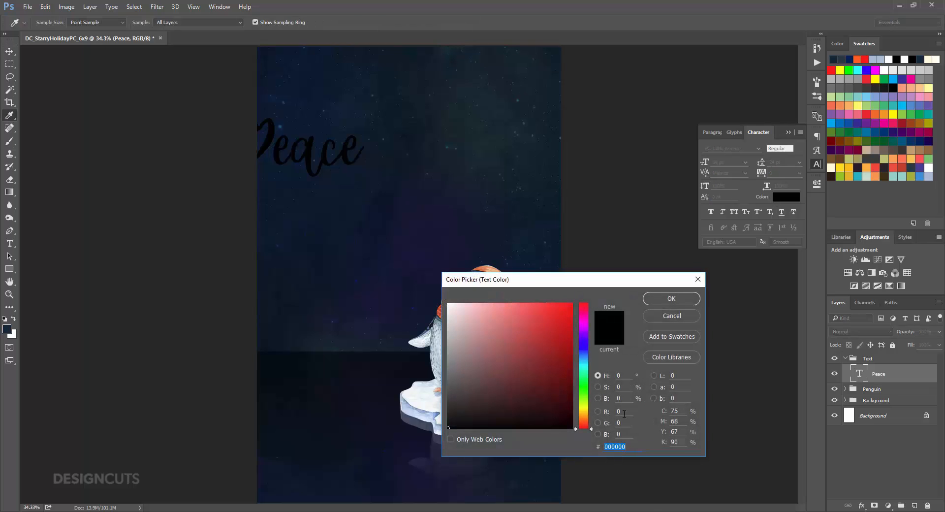
pyautogui.click(624, 413)
pyautogui.write('211')
pyautogui.press('Tab')
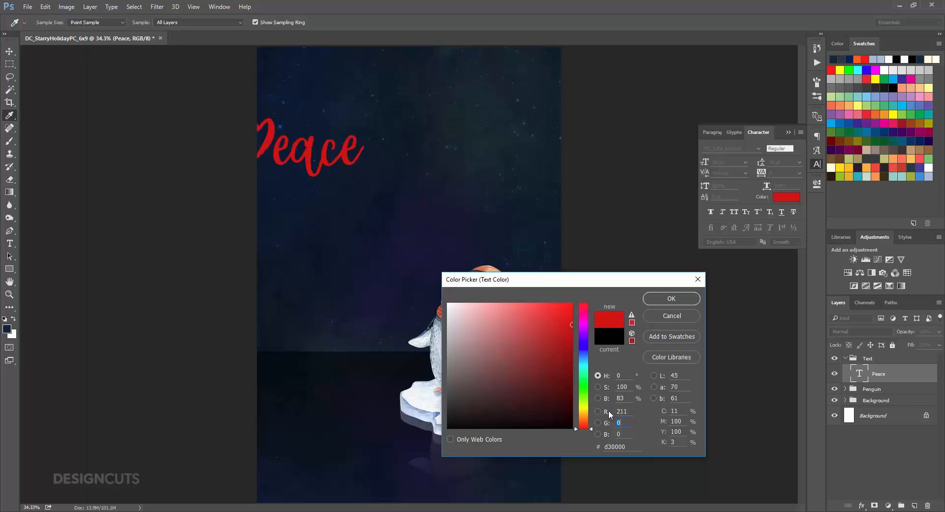
pyautogui.write('189')
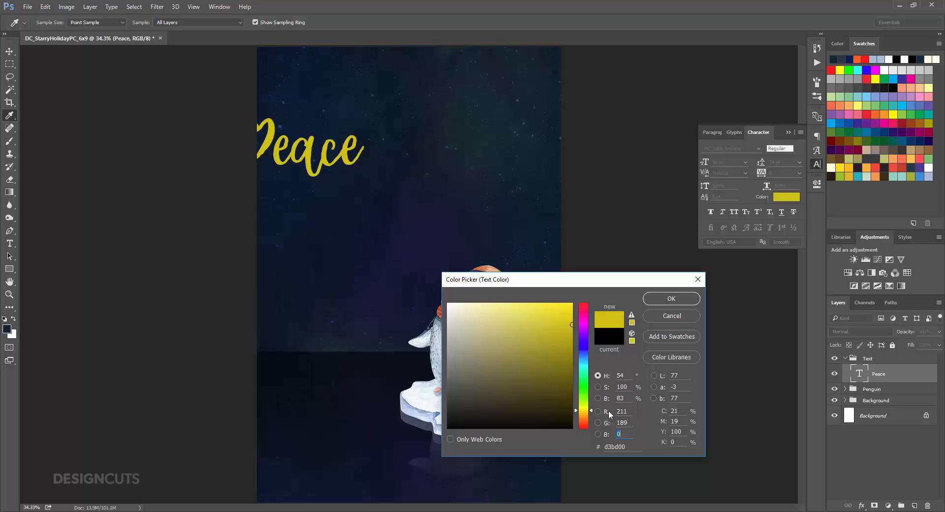
pyautogui.write('42')
pyautogui.press('Tab')
pyautogui.click(671, 299)
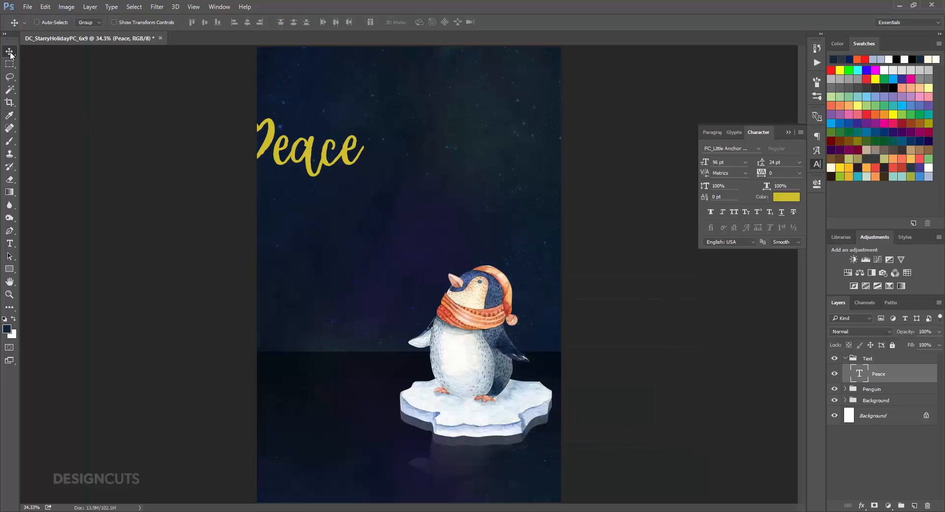
pyautogui.moveTo(316, 158); pyautogui.dragTo(354, 177)
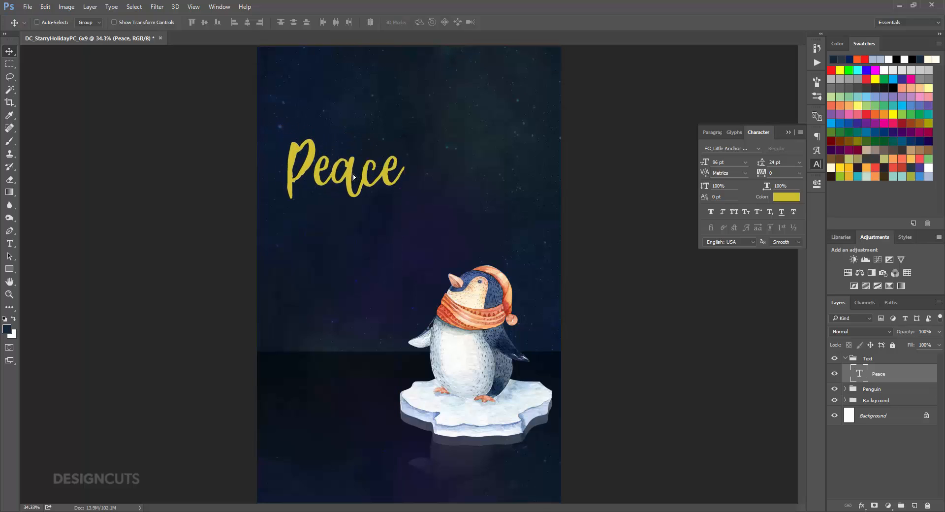
# - Add a separate text layer reading "on" below the word Peace
pyautogui.click(10, 243)
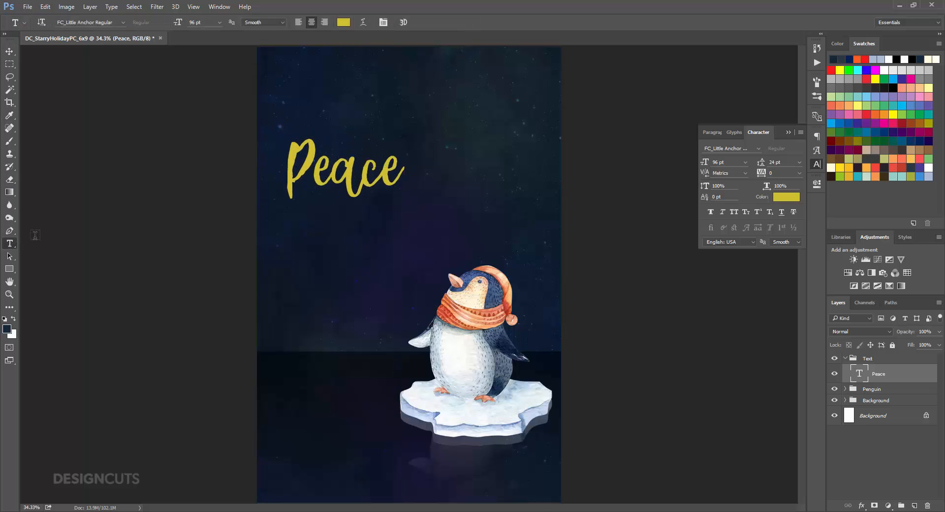
pyautogui.click(310, 233)
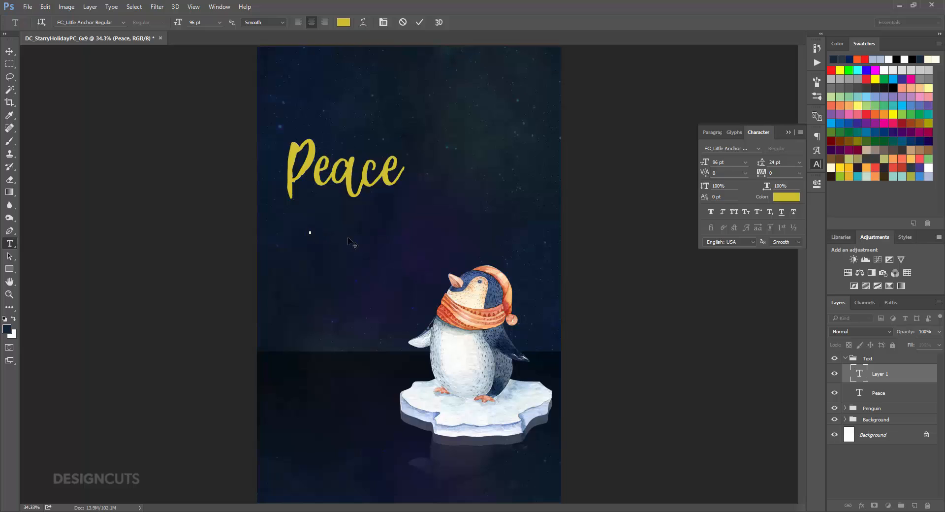
pyautogui.write('on')
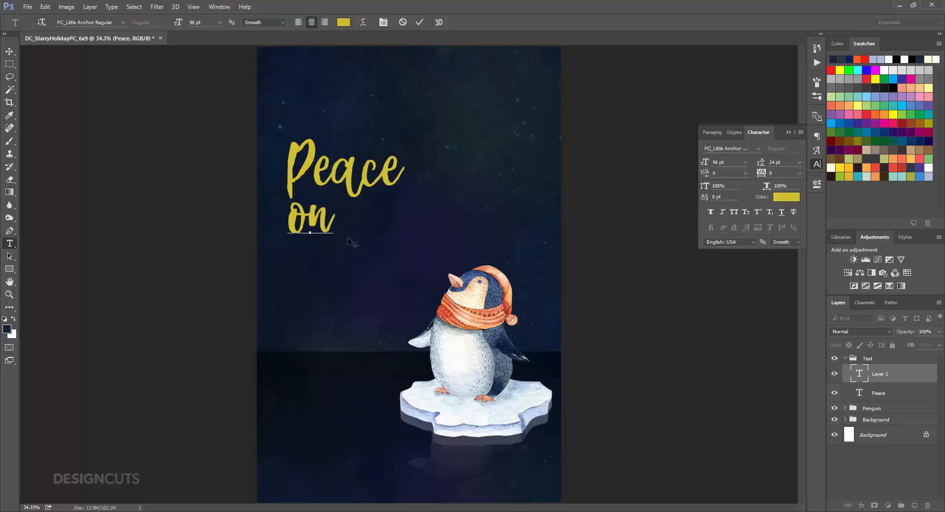
pyautogui.click(9, 51)
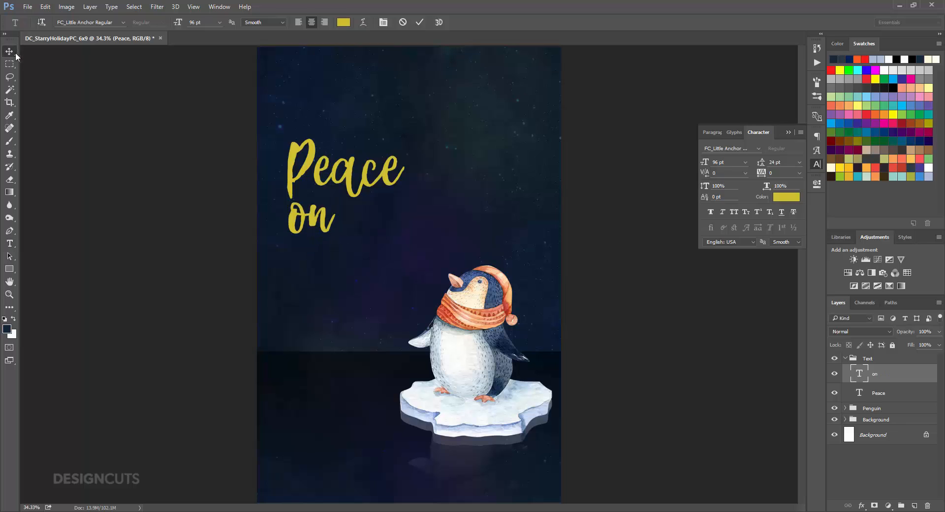
# - Set the word "on" to FC_La Fiesta Regular at 64 pt and move it up close beneath Peace
pyautogui.click(761, 148)
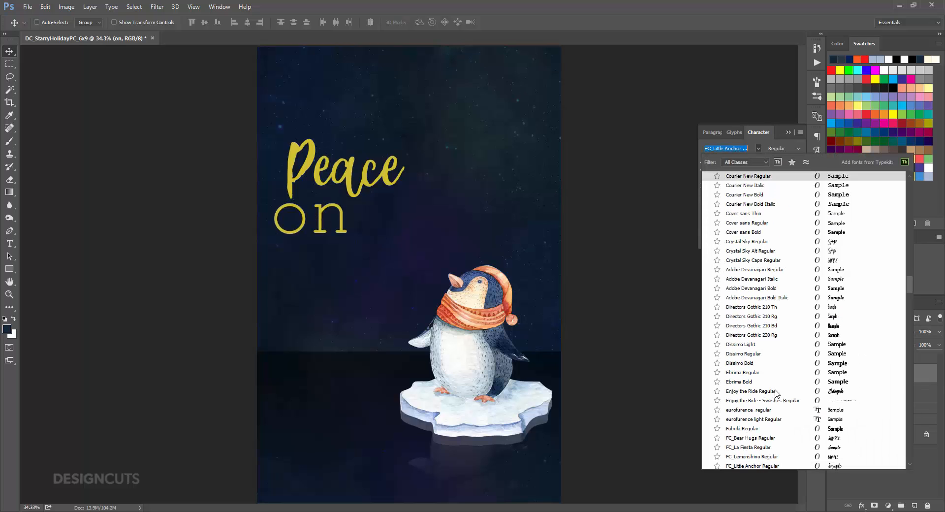
pyautogui.click(749, 446)
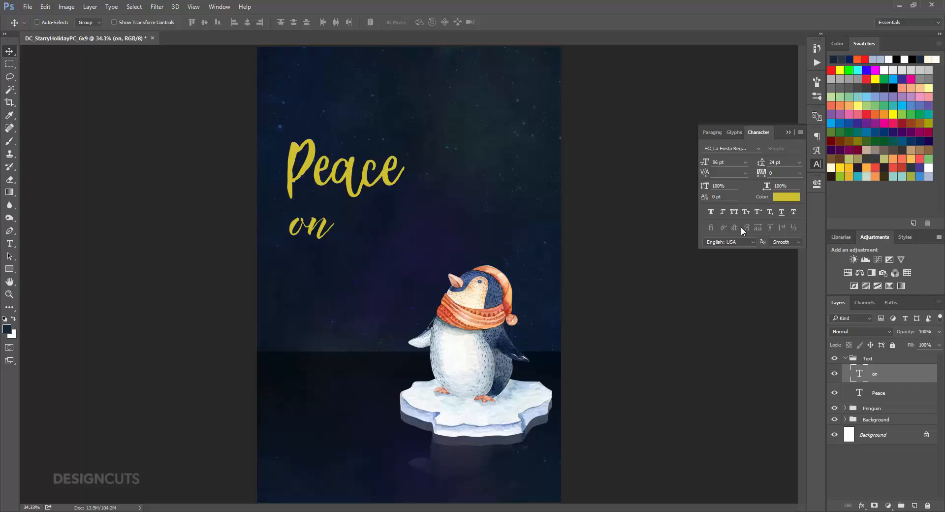
pyautogui.doubleClick(714, 163)
pyautogui.write('64')
pyautogui.press('Return')
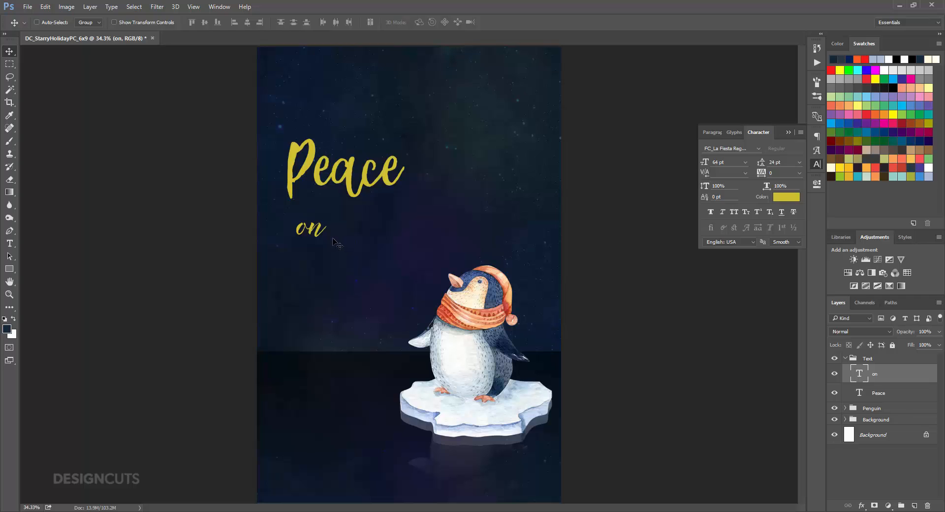
pyautogui.moveTo(318, 245); pyautogui.dragTo(328, 217)
# - Add another text layer reading "Earth" below the word "on"
pyautogui.click(9, 243)
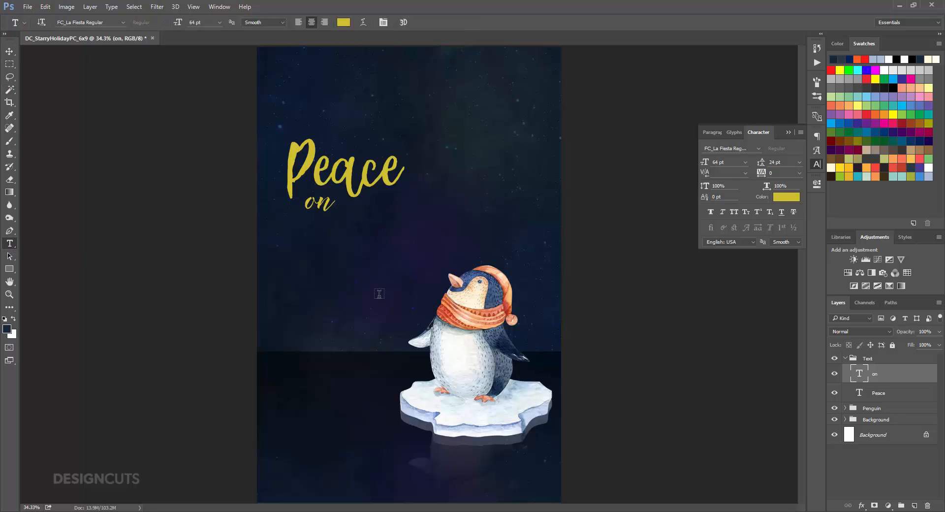
pyautogui.click(319, 254)
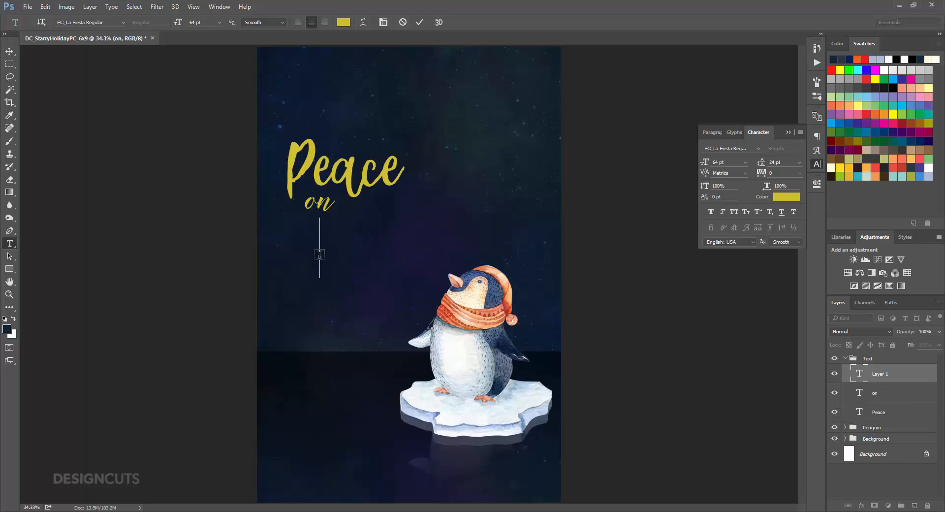
pyautogui.write('Earth')
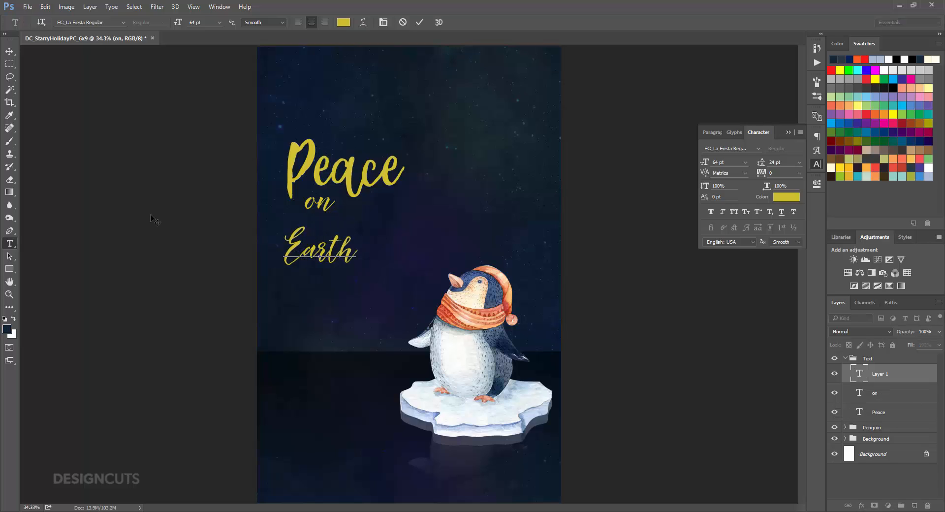
pyautogui.click(9, 51)
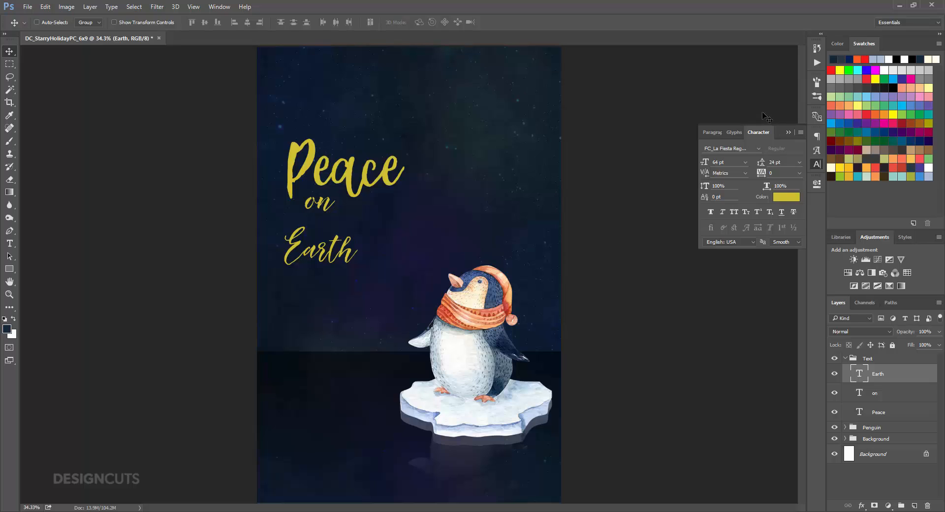
# - Set the Earth text to FC_Lemonshino Regular at 96 pt and shift it right to sit centered under Peace
pyautogui.click(759, 148)
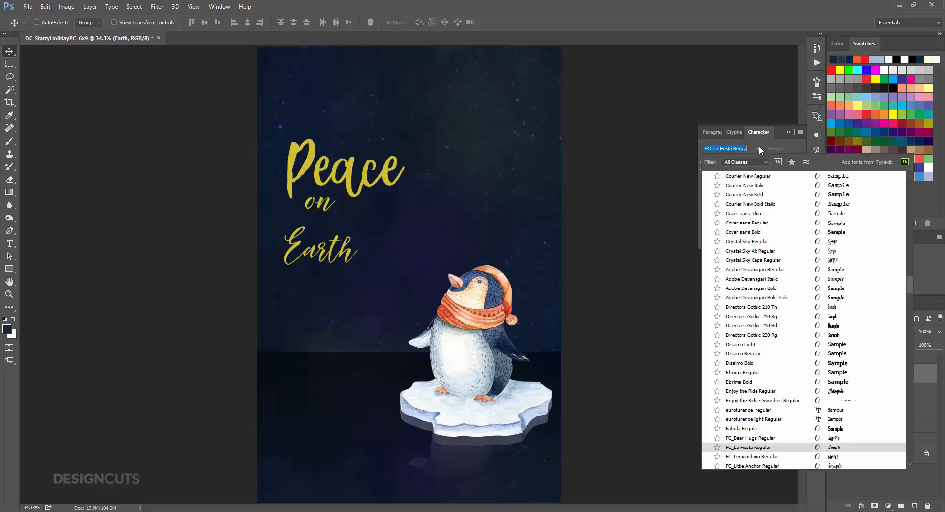
pyautogui.click(753, 456)
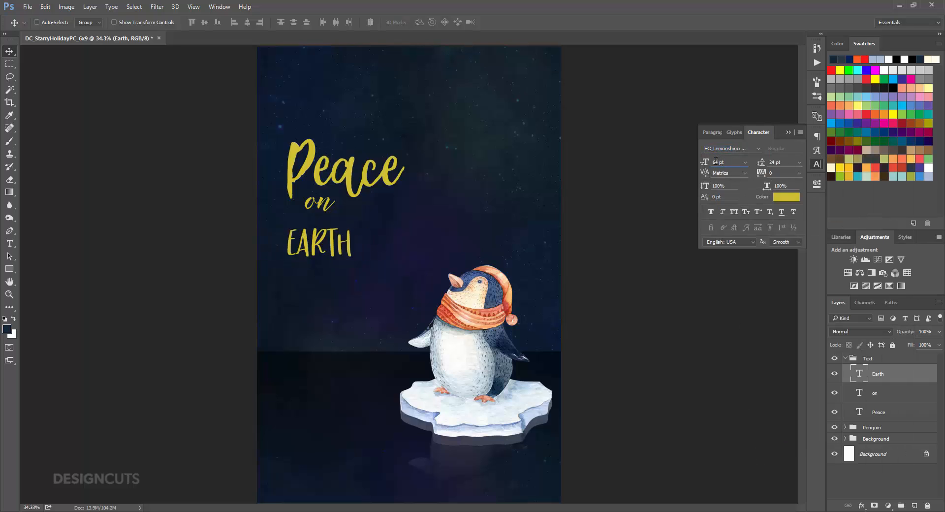
pyautogui.moveTo(717, 161); pyautogui.dragTo(709, 159)
pyautogui.write('96')
pyautogui.press('Return')
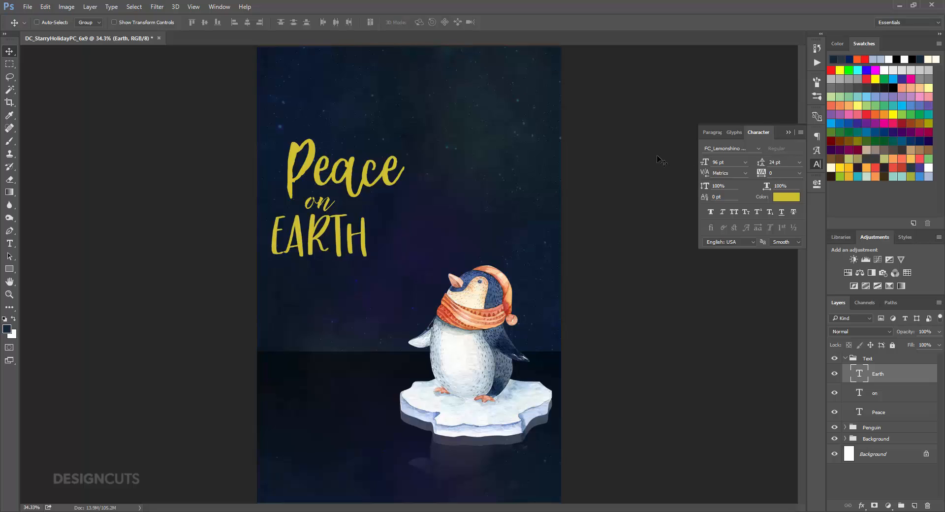
pyautogui.moveTo(337, 252); pyautogui.dragTo(360, 253)
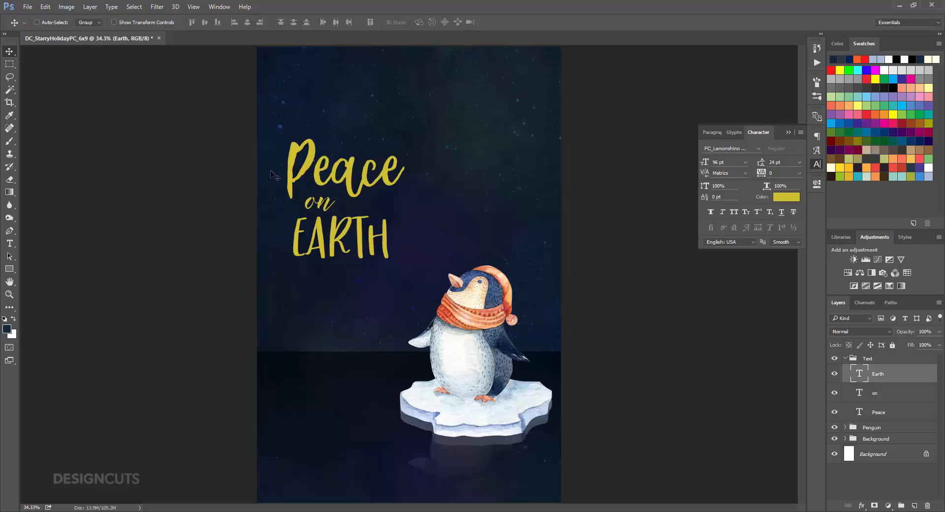
# - Warp the Earth text with a horizontal Arch at -20% bend, and nudge it slightly up and right beneath "on"
pyautogui.click(110, 10)
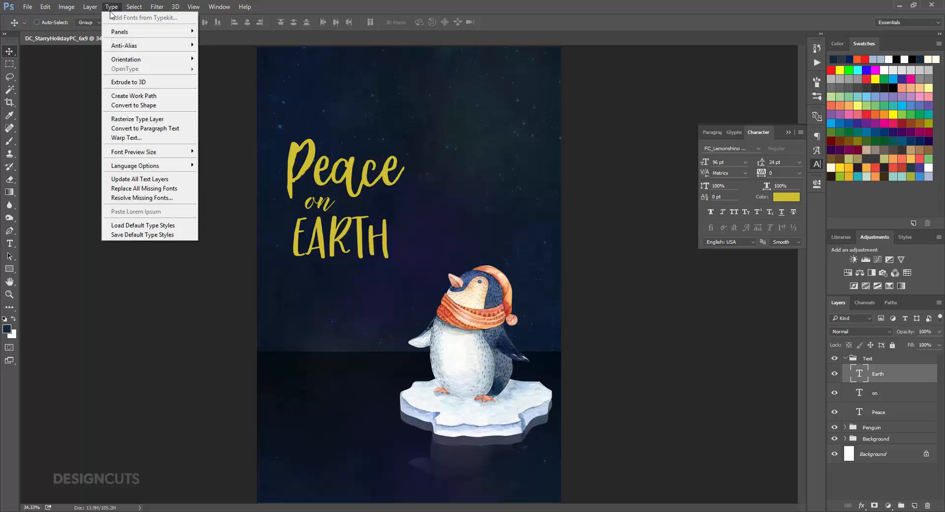
pyautogui.click(126, 138)
pyautogui.click(498, 256)
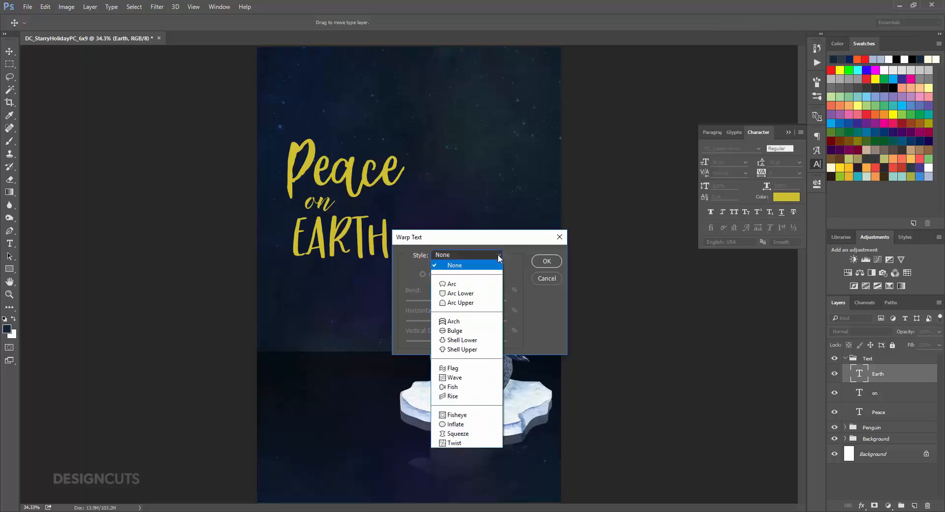
pyautogui.click(471, 323)
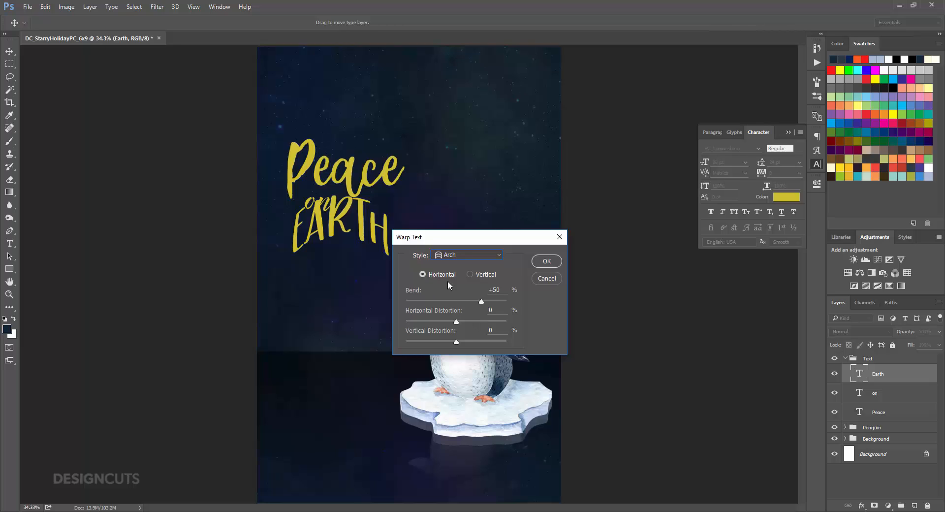
pyautogui.moveTo(450, 297); pyautogui.dragTo(446, 297)
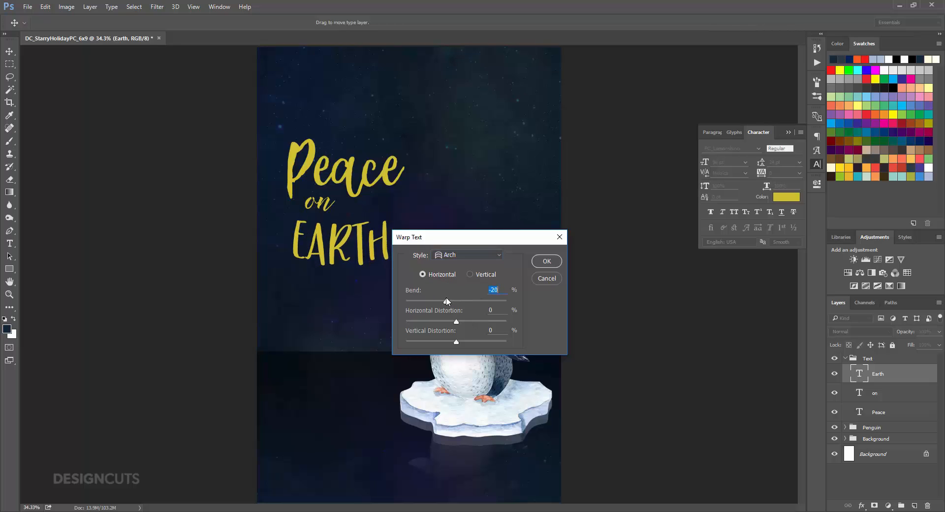
pyautogui.click(546, 261)
pyautogui.moveTo(389, 253)
pyautogui.mouseDown()
pyautogui.moveTo(394, 261)
pyautogui.moveTo(393, 248)
pyautogui.mouseUp()
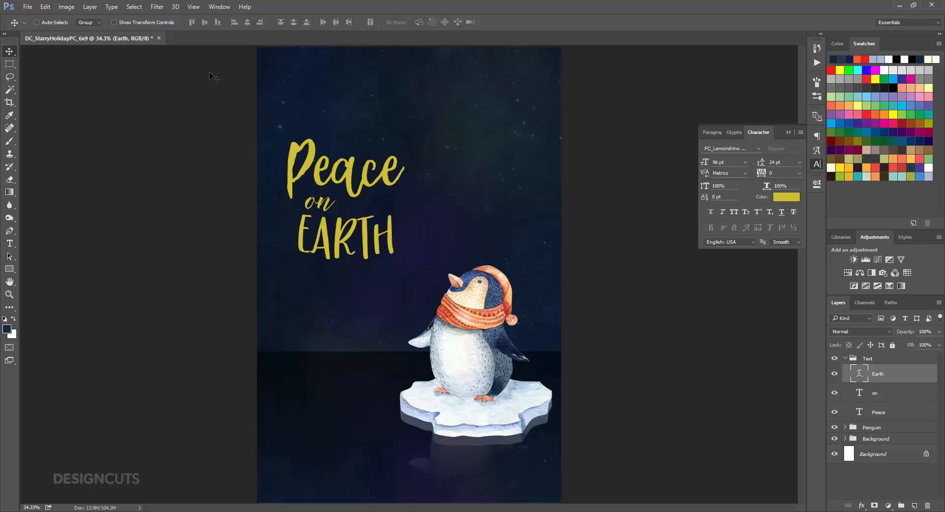
# - Rotate the Earth text counterclockwise by about 10.7° and nudge it slightly up and right beneath "on"
pyautogui.click(45, 7)
pyautogui.moveTo(71, 211)
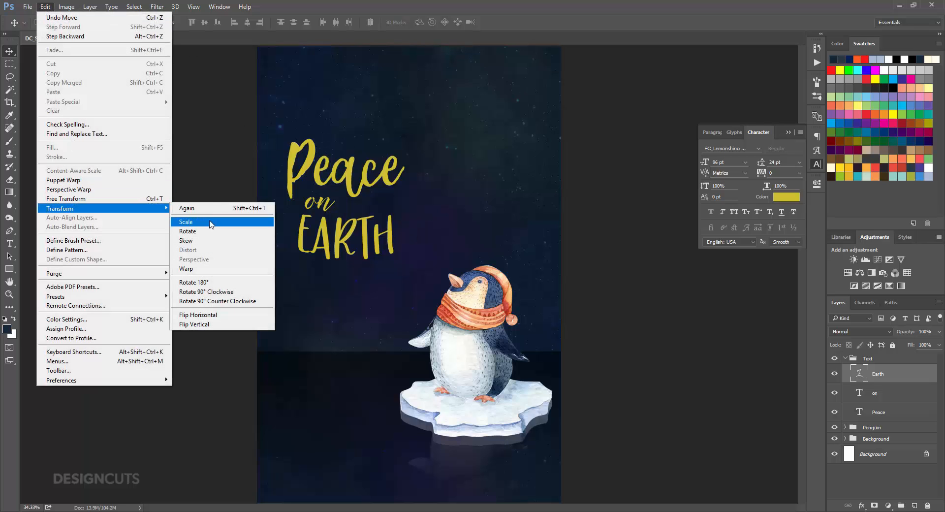
pyautogui.click(197, 231)
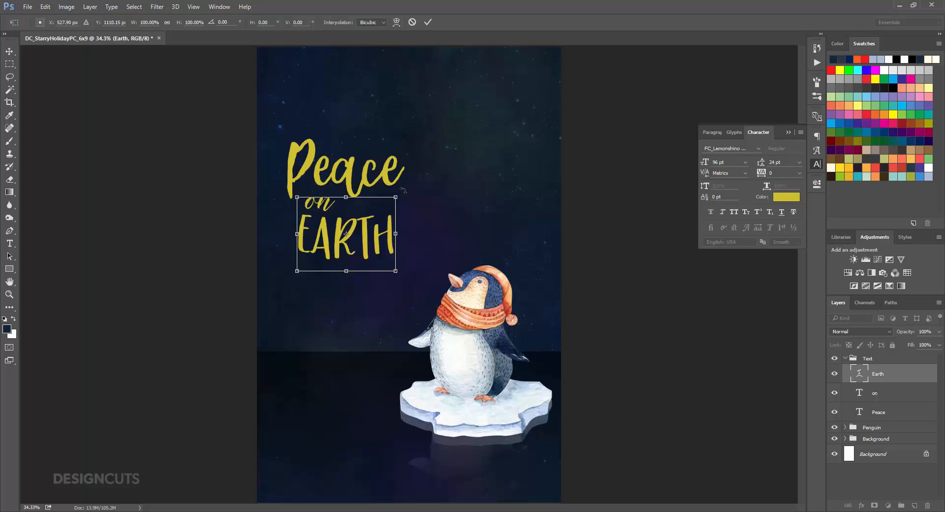
pyautogui.moveTo(403, 190); pyautogui.dragTo(398, 184)
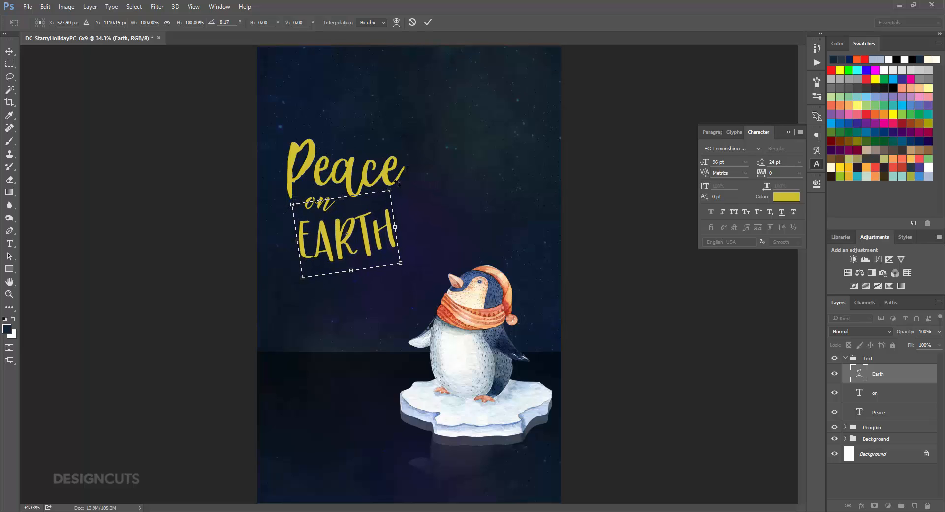
pyautogui.press('Return')
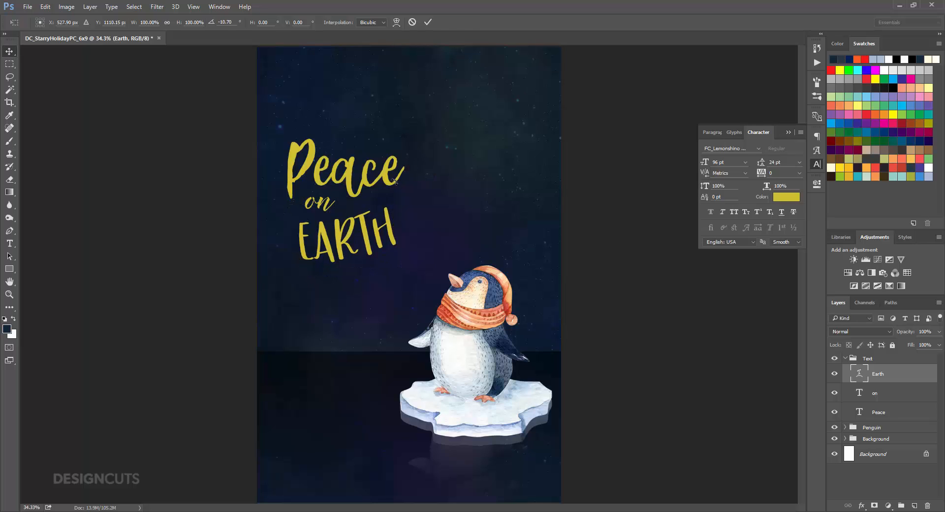
pyautogui.moveTo(395, 227); pyautogui.dragTo(396, 226)
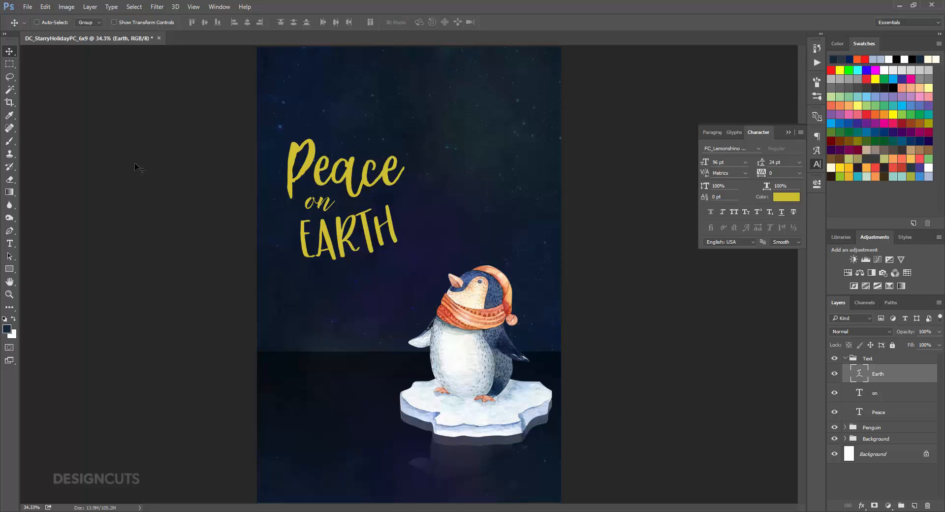
# - Add a text layer reading "goodwill" and move it fully onto the card below the word Earth
pyautogui.click(9, 245)
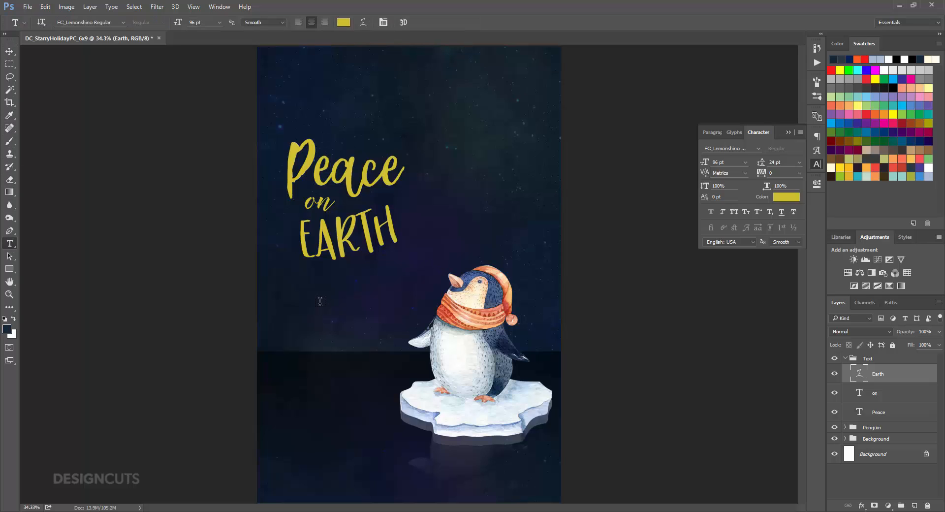
pyautogui.click(296, 293)
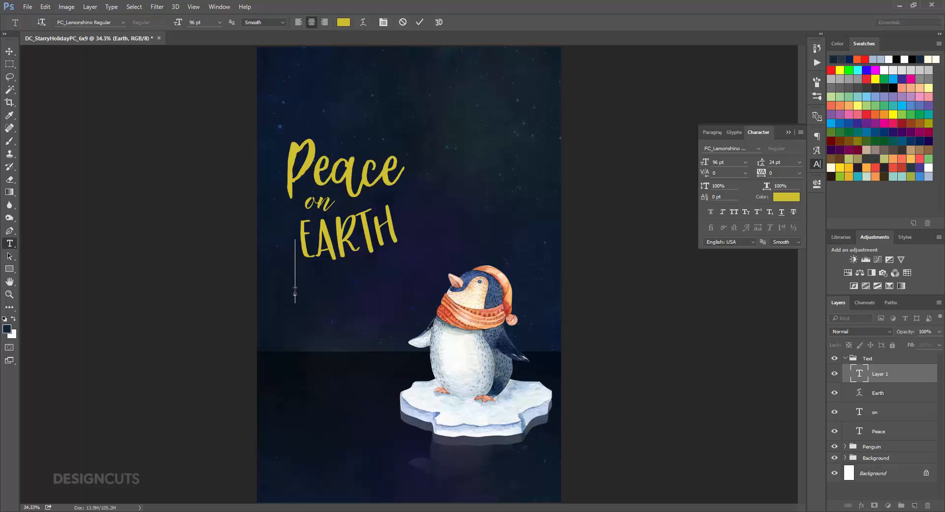
pyautogui.write('GOODWILL')
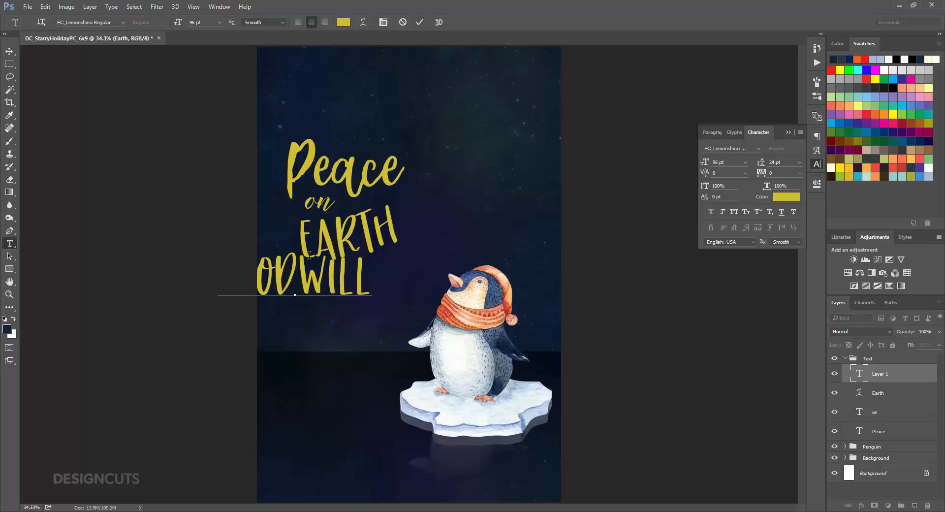
pyautogui.click(15, 55)
pyautogui.moveTo(356, 286); pyautogui.dragTo(409, 301)
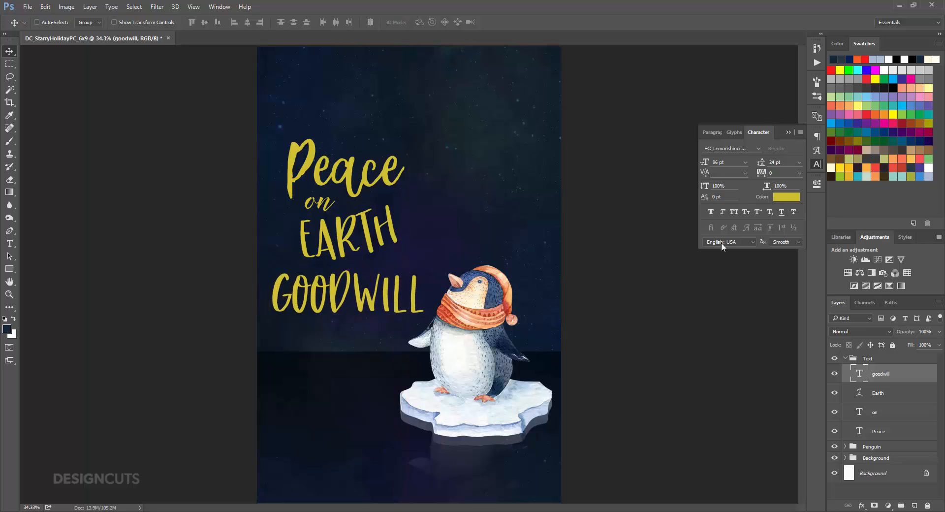
# - Set the goodwill text to FC_Little Anchor Regular at 72 pt and move it up close beneath Earth
pyautogui.click(759, 150)
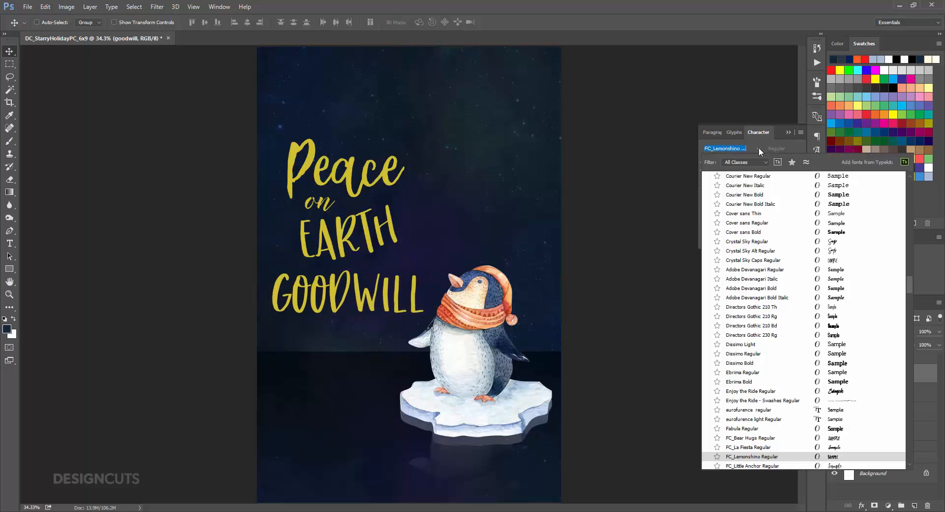
pyautogui.click(778, 458)
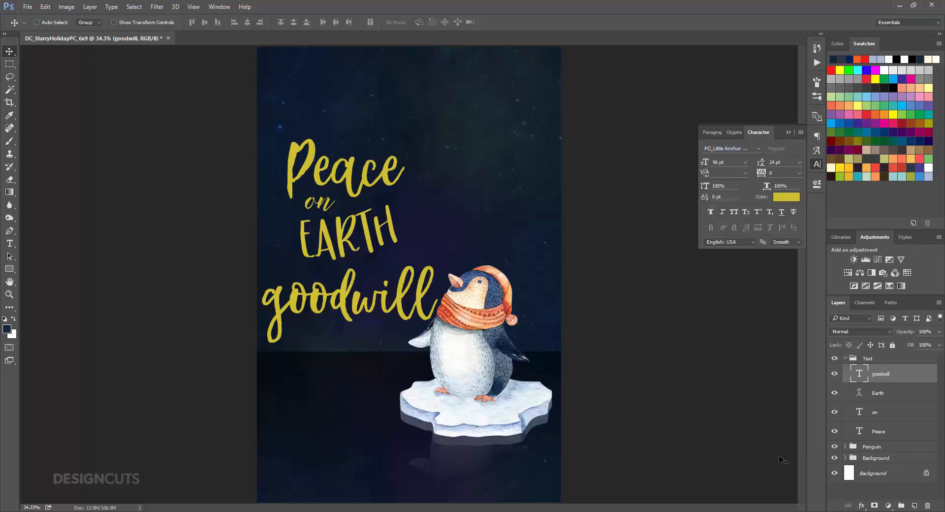
pyautogui.click(744, 163)
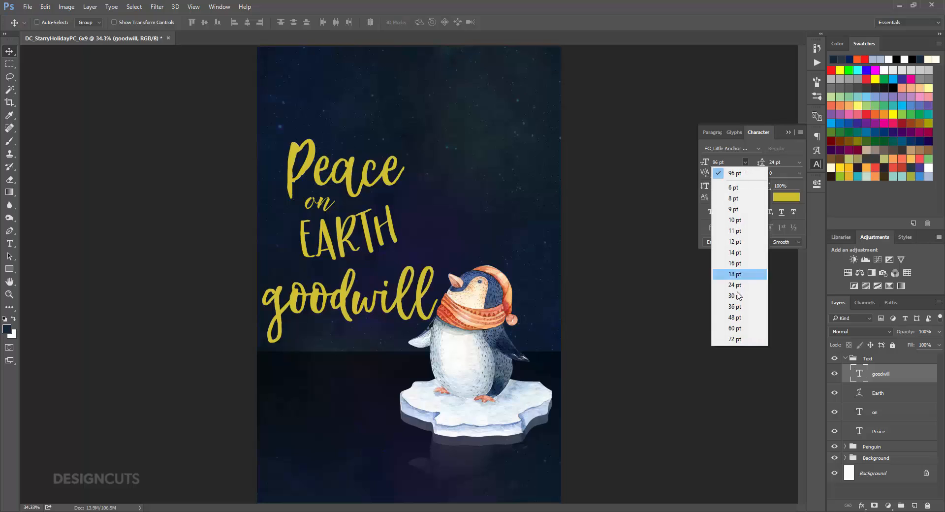
pyautogui.click(737, 338)
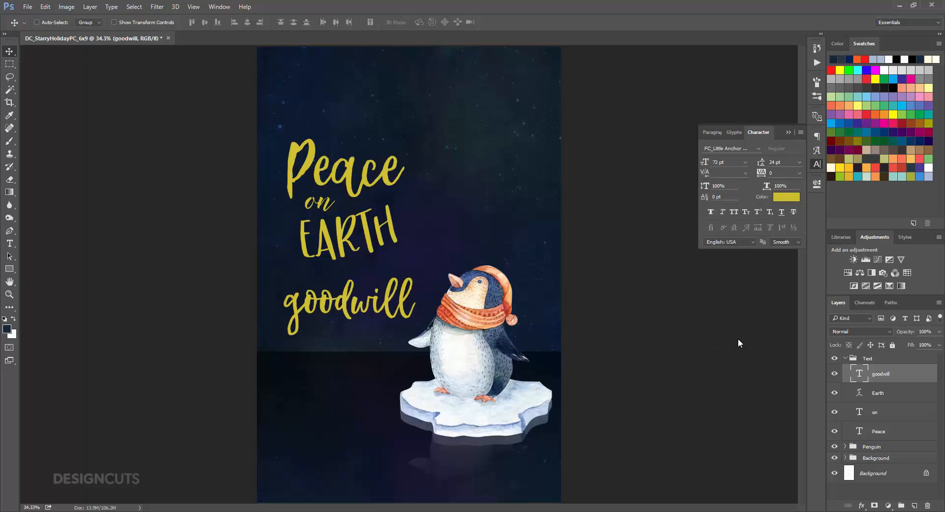
pyautogui.moveTo(374, 303); pyautogui.dragTo(376, 284)
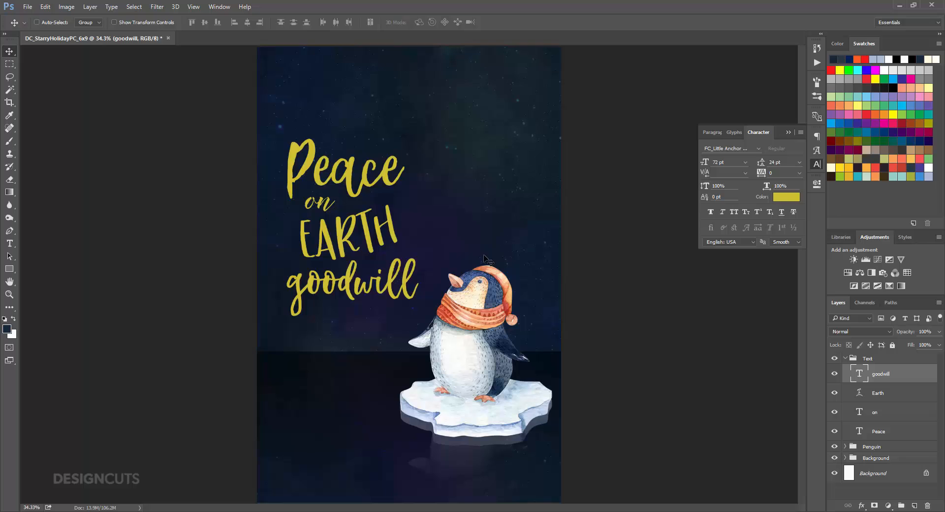
# - Warp the goodwill text with a horizontal Arch at -10% bend, and nudge it slightly up toward Earth
pyautogui.click(112, 7)
pyautogui.click(131, 140)
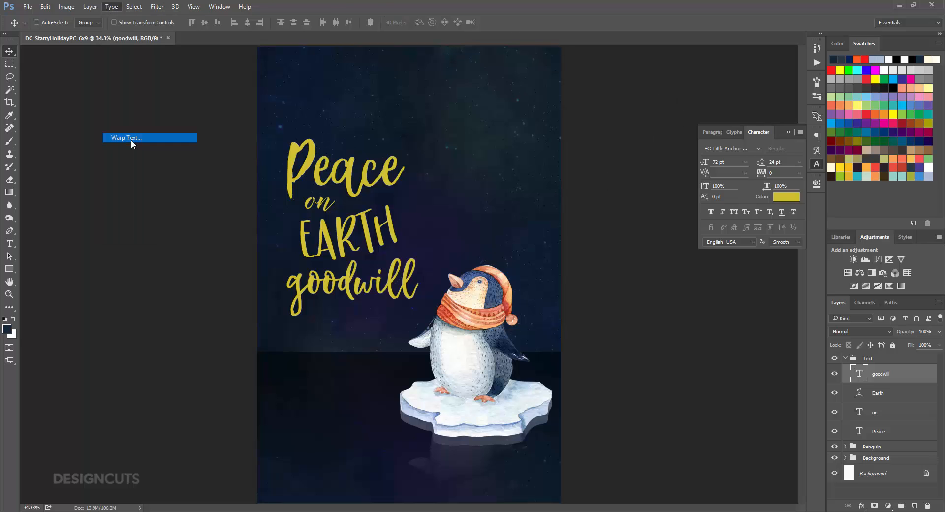
pyautogui.click(465, 261)
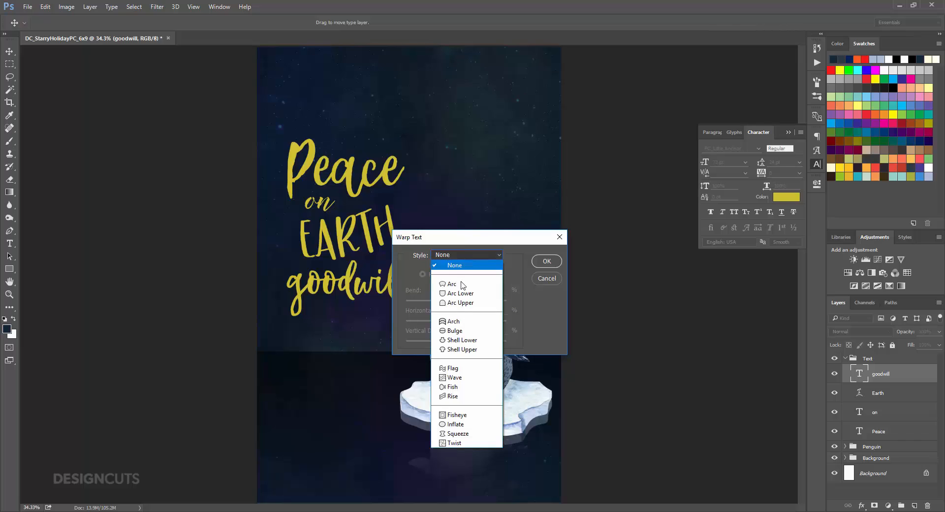
pyautogui.click(459, 313)
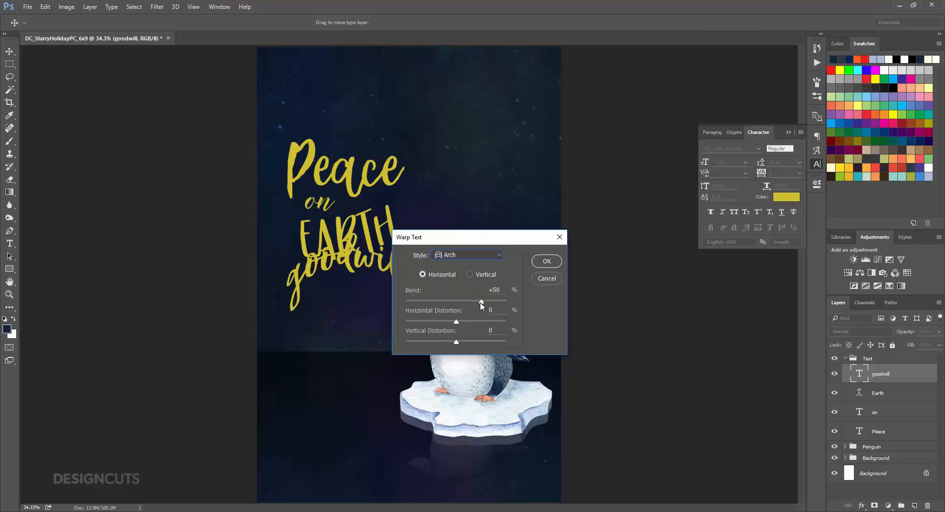
pyautogui.moveTo(481, 303); pyautogui.dragTo(451, 304)
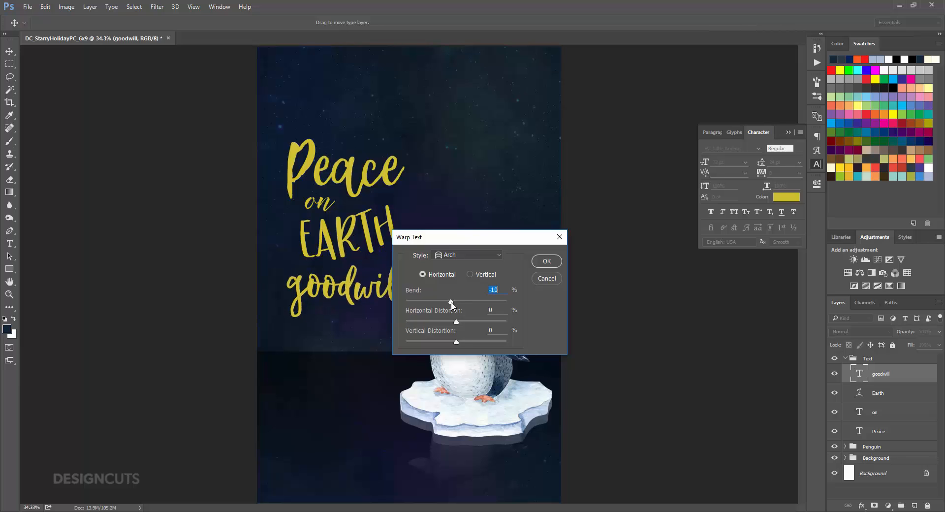
pyautogui.click(547, 261)
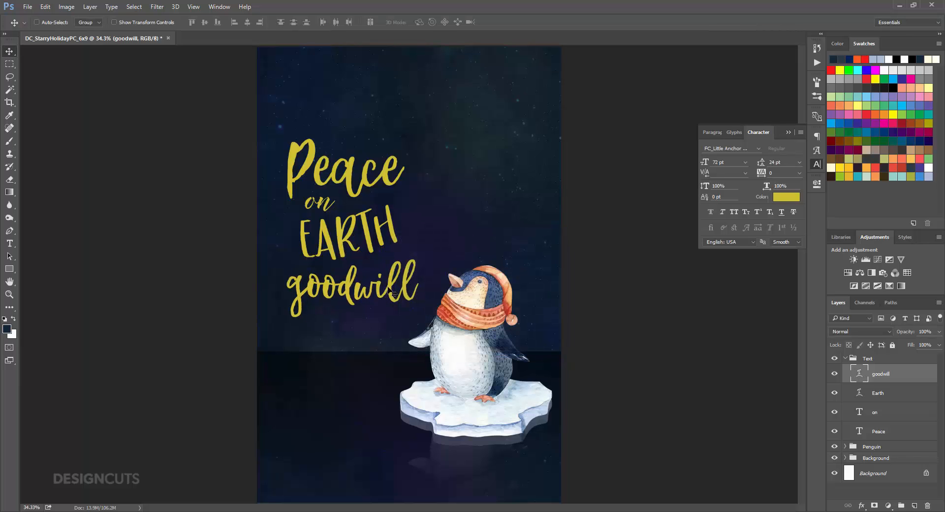
pyautogui.moveTo(388, 291); pyautogui.dragTo(415, 294)
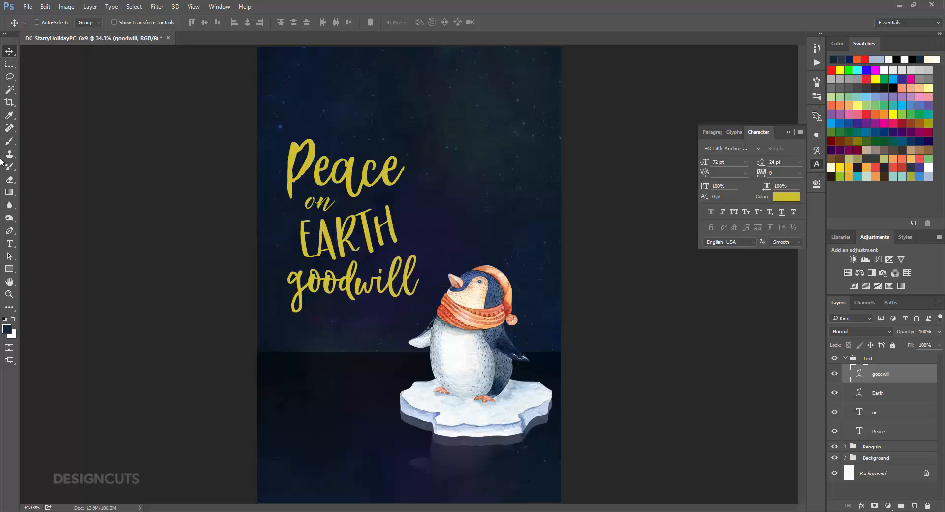
# - Add another text layer reading "to" below the start of the word goodwill
pyautogui.click(9, 243)
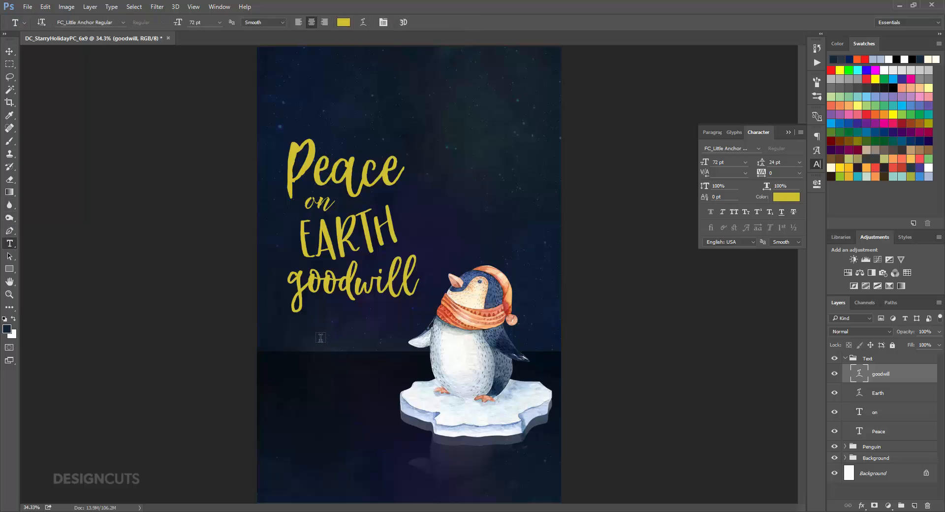
pyautogui.click(321, 338)
pyautogui.write('t')
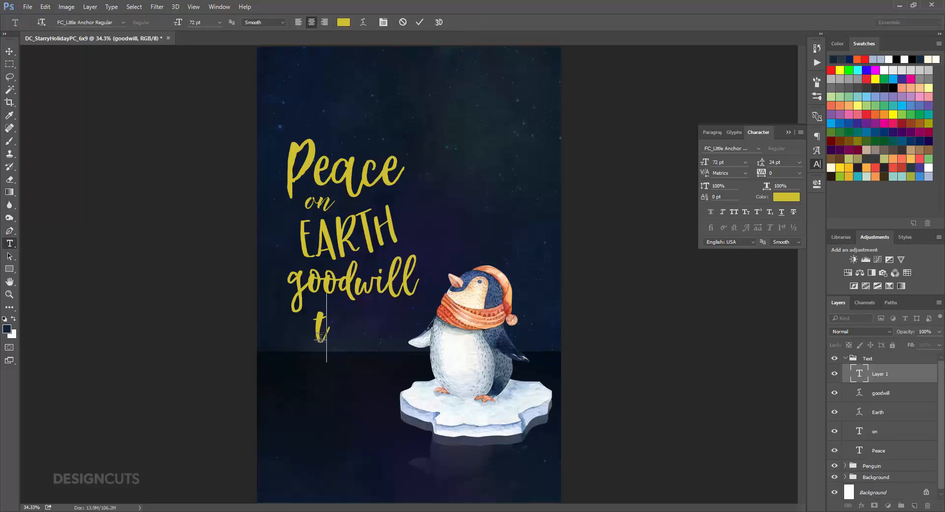
pyautogui.write('o')
pyautogui.click(9, 50)
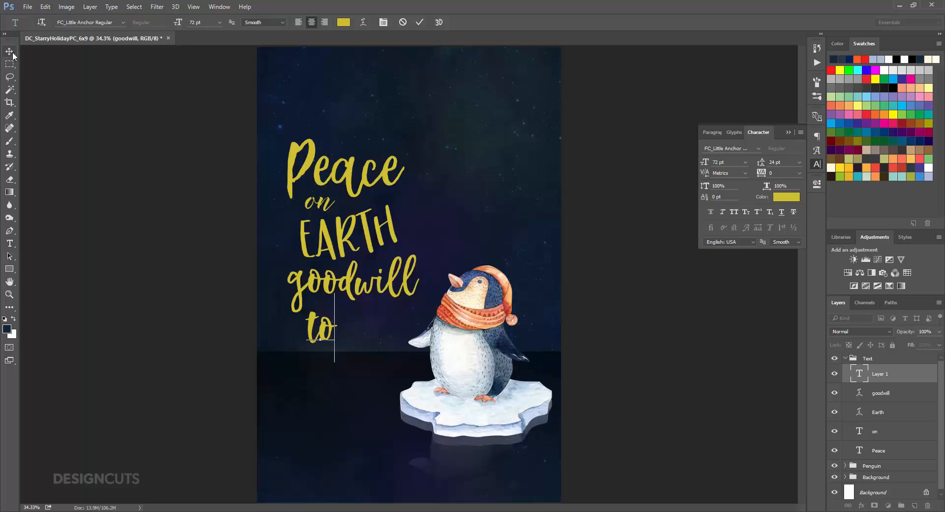
# - Set the word "to" to FC_La Fiesta Regular at 48 pt and move it up close beneath goodwill
pyautogui.click(759, 148)
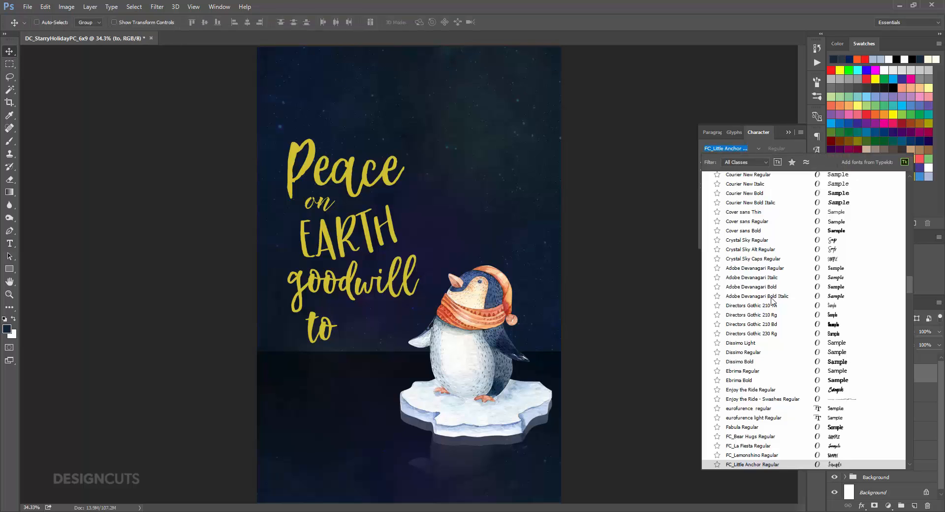
pyautogui.click(760, 445)
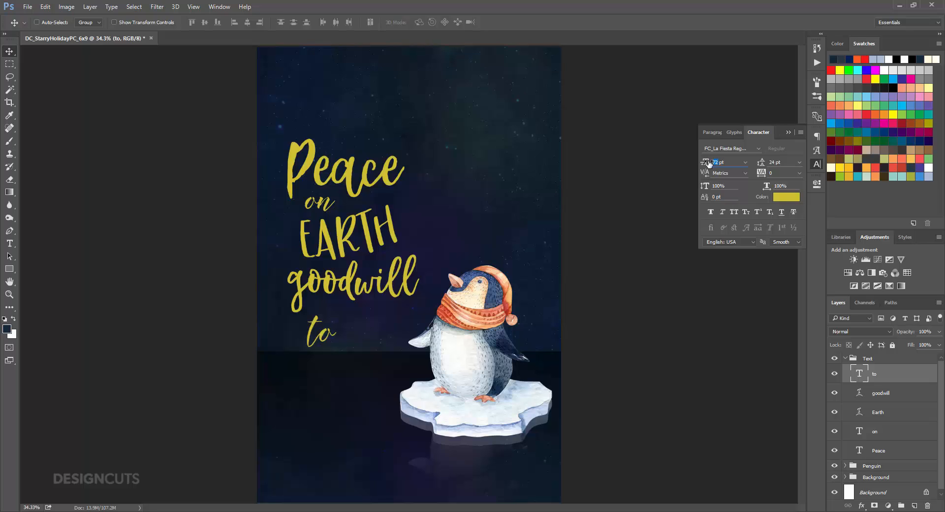
pyautogui.write('48')
pyautogui.press('Return')
pyautogui.moveTo(330, 353); pyautogui.dragTo(331, 327)
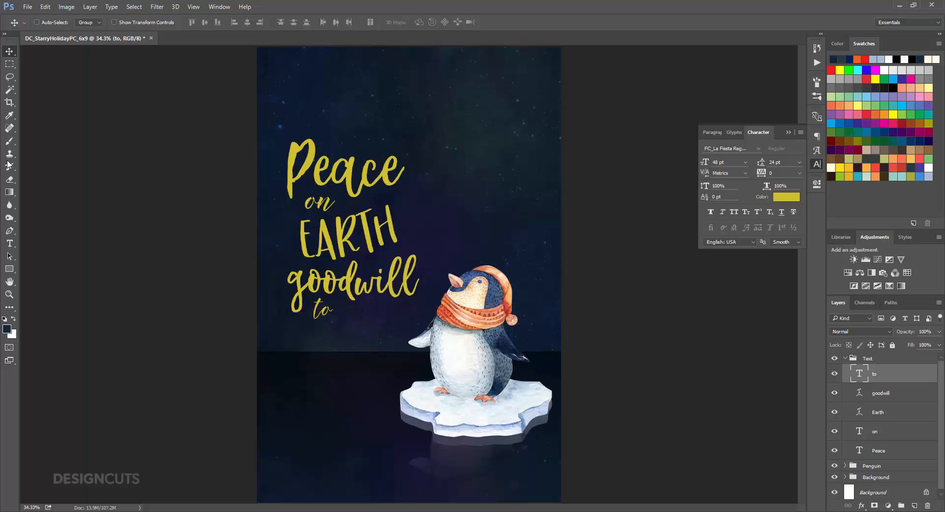
# - Add a text layer reading "Men" and place it to the lower right of the word "to"
pyautogui.click(9, 243)
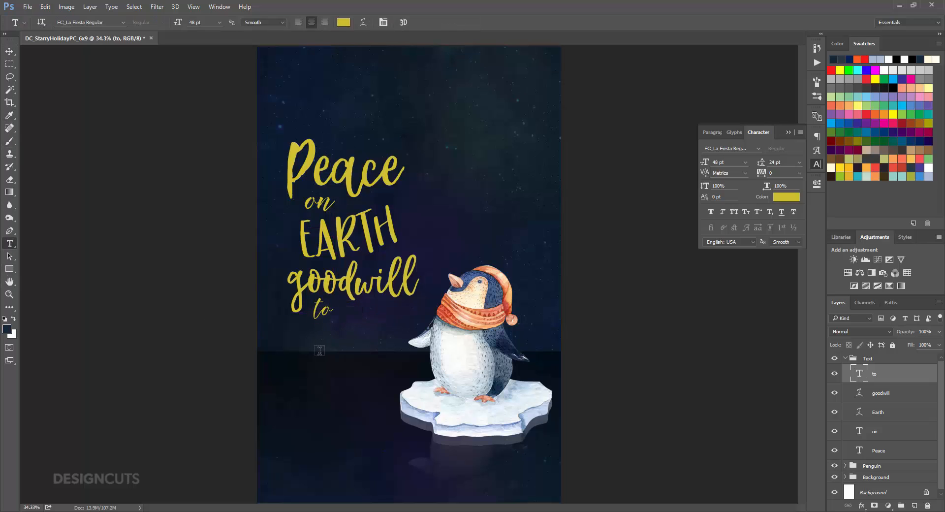
pyautogui.click(321, 351)
pyautogui.write('Men')
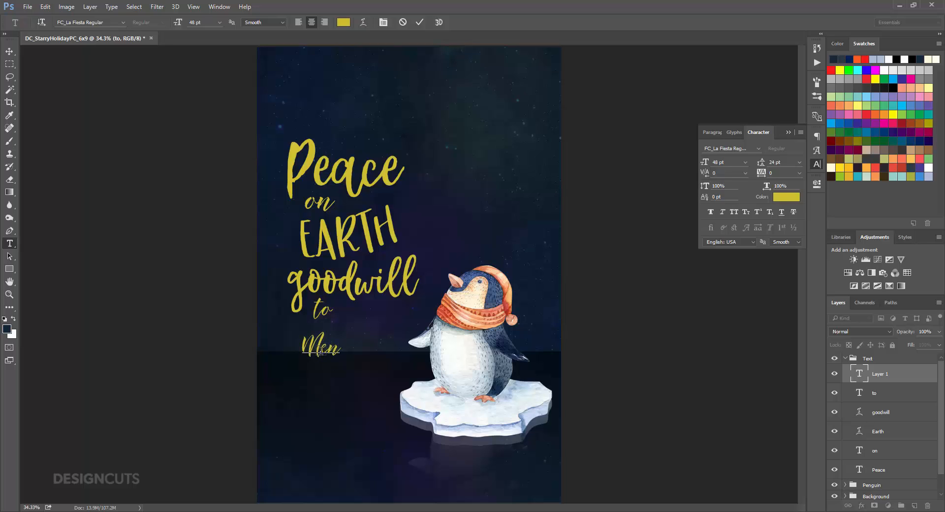
pyautogui.click(10, 51)
pyautogui.moveTo(316, 346); pyautogui.dragTo(360, 329)
# - Set the Men text to FC_Lemonshino Regular at 82 pt and position it close to the lower right of "to"
pyautogui.click(758, 149)
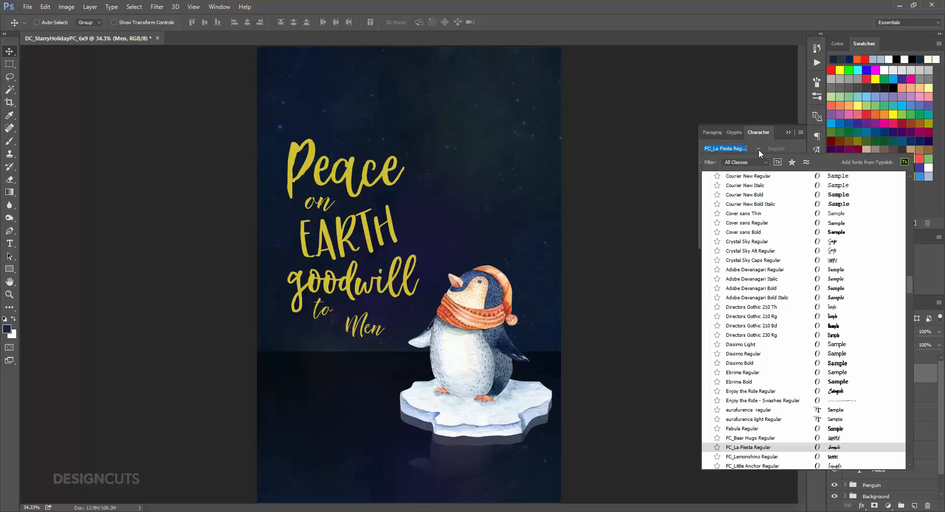
pyautogui.click(764, 455)
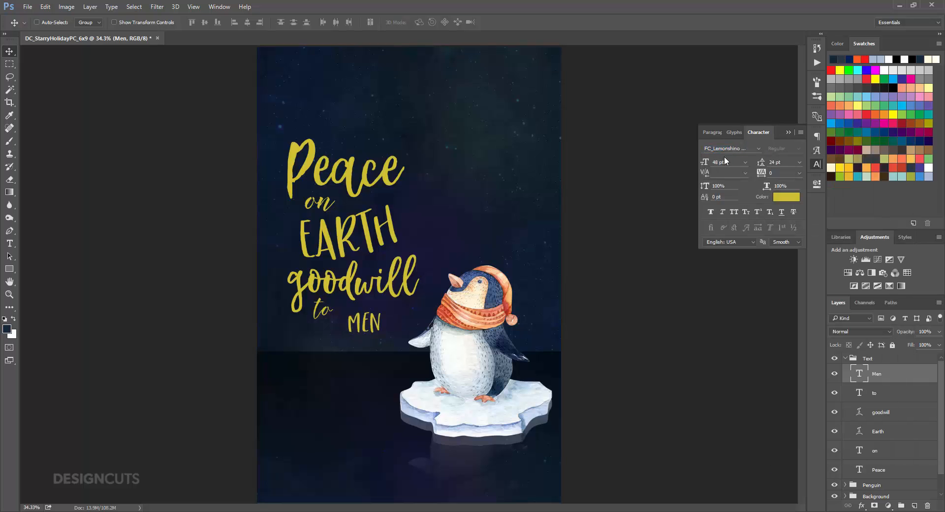
pyautogui.write('82')
pyautogui.press('Return')
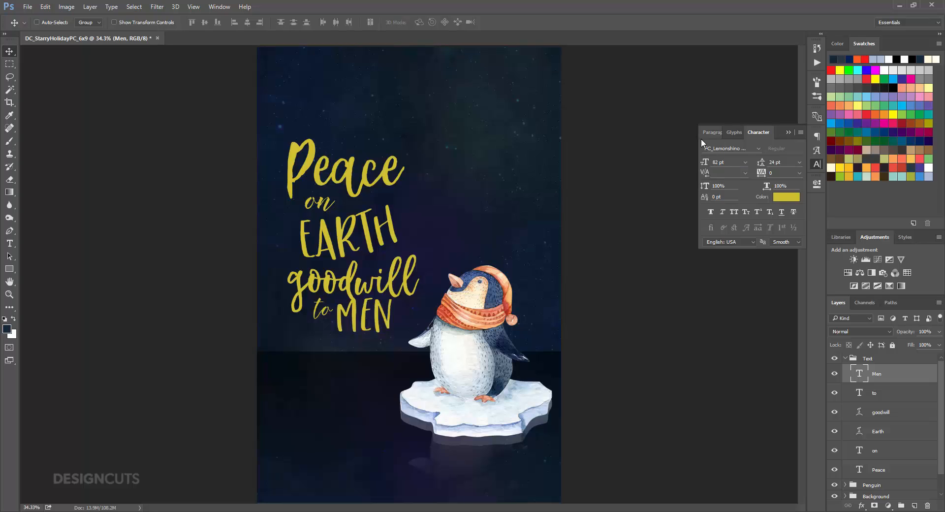
pyautogui.moveTo(376, 318); pyautogui.dragTo(382, 326)
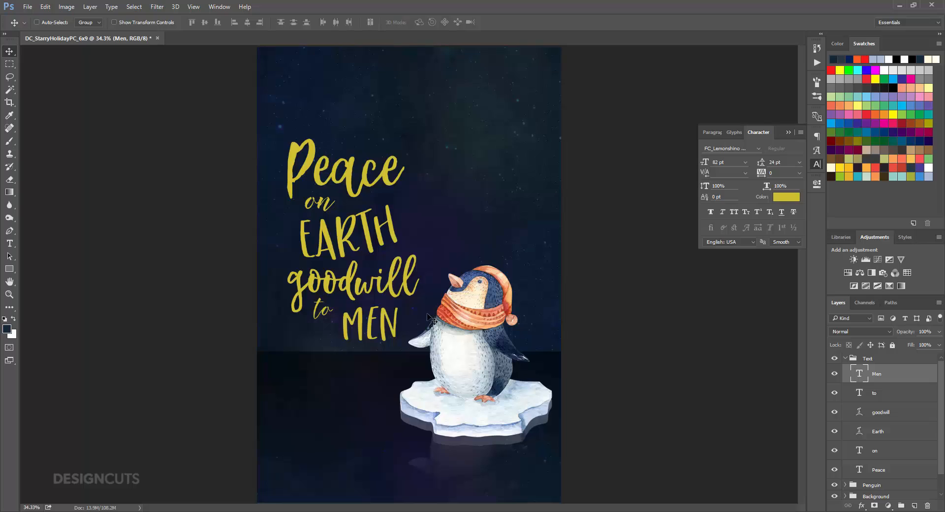
pyautogui.hotkey('shift', 'Left')
pyautogui.hotkey('shift', 'Left')
pyautogui.hotkey('shift', 'Left')
pyautogui.hotkey('shift', 'Left')
pyautogui.hotkey('shift', 'Left')
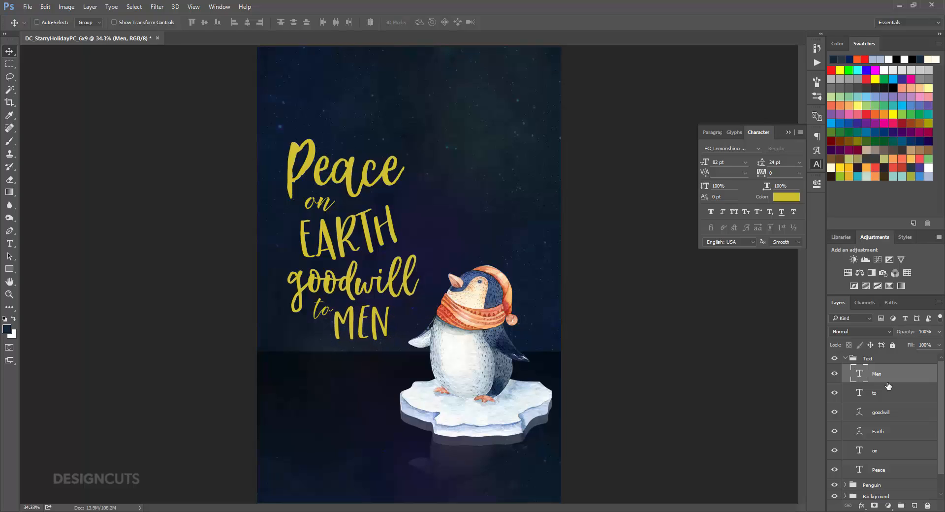
# - Nudge the word "to" slightly left and down to open up space between it and Men
pyautogui.click(889, 392)
pyautogui.moveTo(336, 316); pyautogui.dragTo(333, 316)
pyautogui.press('Down')
pyautogui.press('Down')
pyautogui.press('Down')
pyautogui.press('Left')
pyautogui.press('Left')
# - Nudge the word Men slightly right and down, and reselect the "to" layer
pyautogui.click(868, 378)
pyautogui.press('Right')
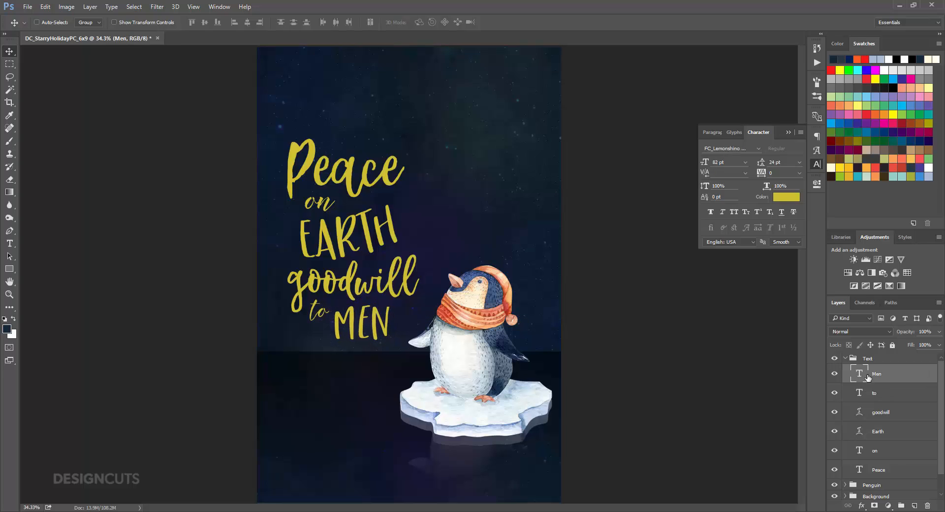
pyautogui.press('Right')
pyautogui.press('Right')
pyautogui.press('Down')
pyautogui.click(918, 394)
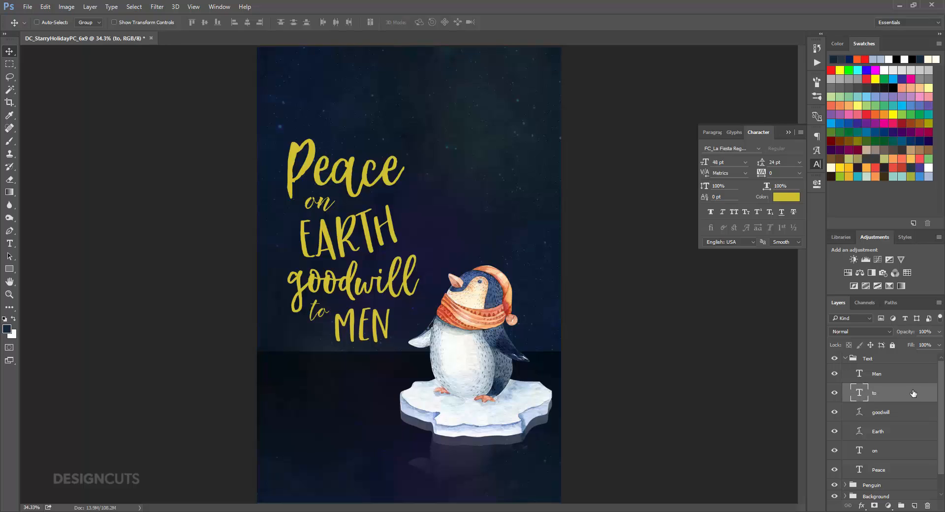
# - Nudge the words "to" and goodwill slightly down to even out the spacing of the lettering
pyautogui.press('Down')
pyautogui.click(901, 414)
pyautogui.press('Down')
pyautogui.press('Down')
pyautogui.press('Down')
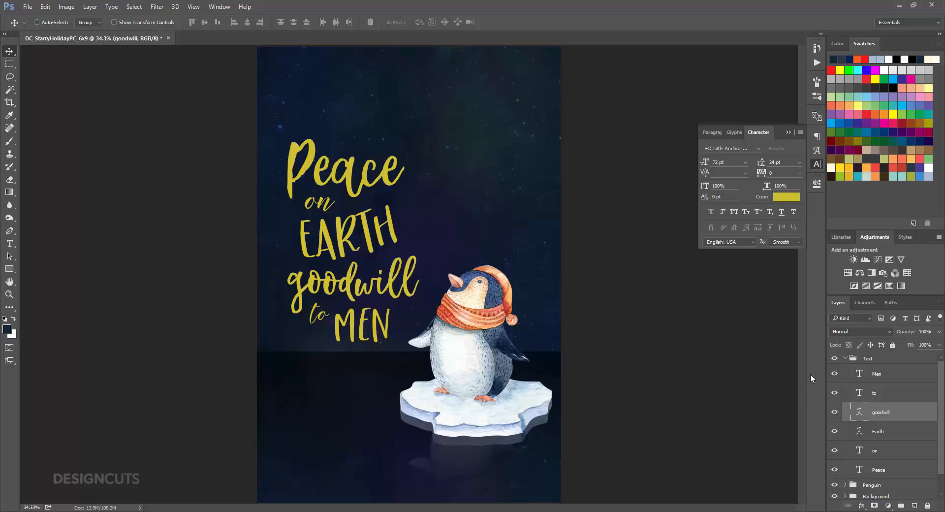
# - Place FLORAL_LINE_60 from the Julia_Dreams freebies folder as a linked image above the Men layer
pyautogui.click(871, 379)
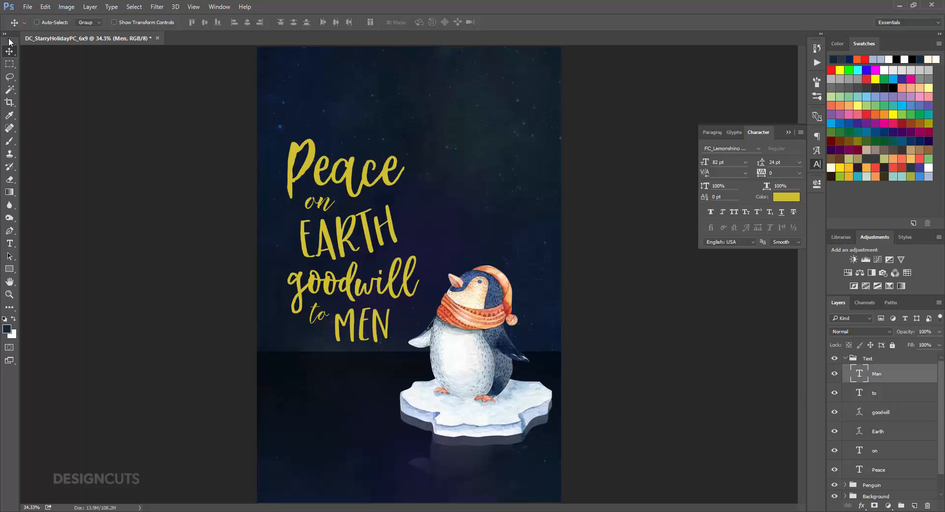
pyautogui.click(20, 7)
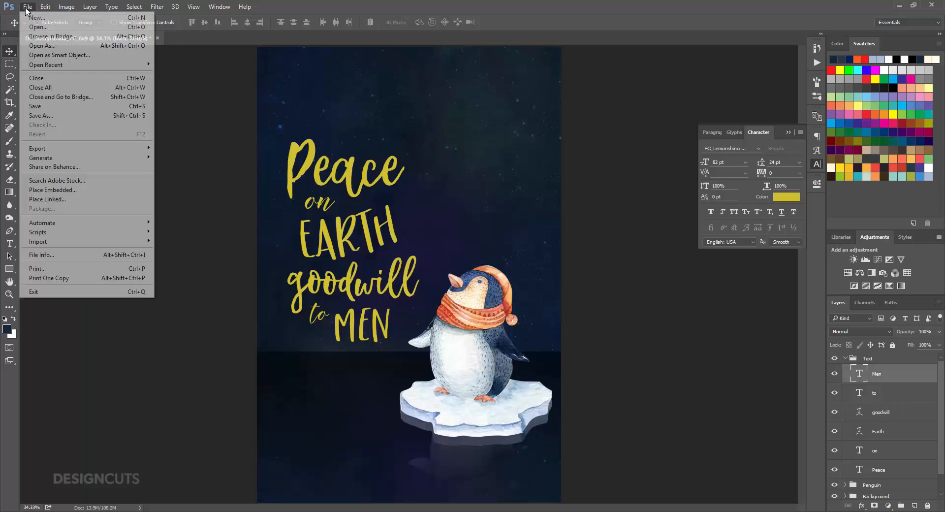
pyautogui.click(55, 199)
pyautogui.click(237, 23)
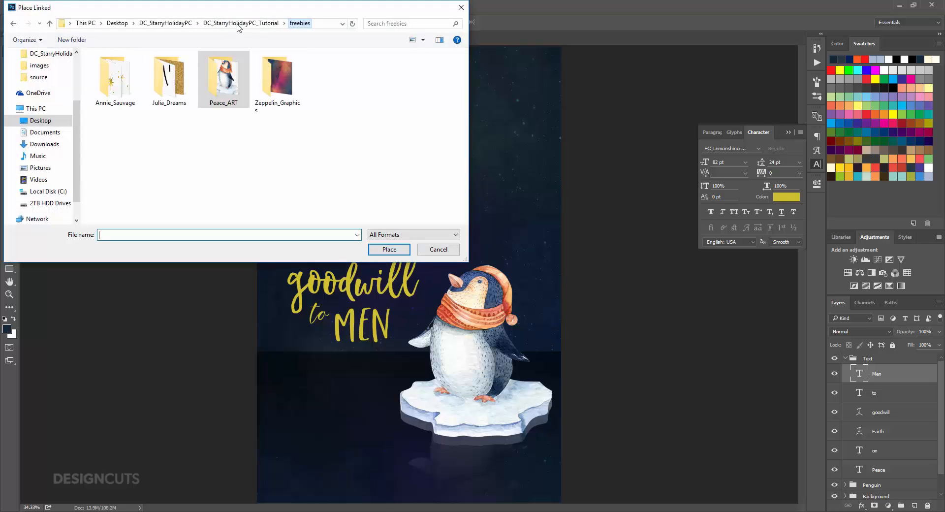
pyautogui.doubleClick(180, 78)
pyautogui.click(120, 86)
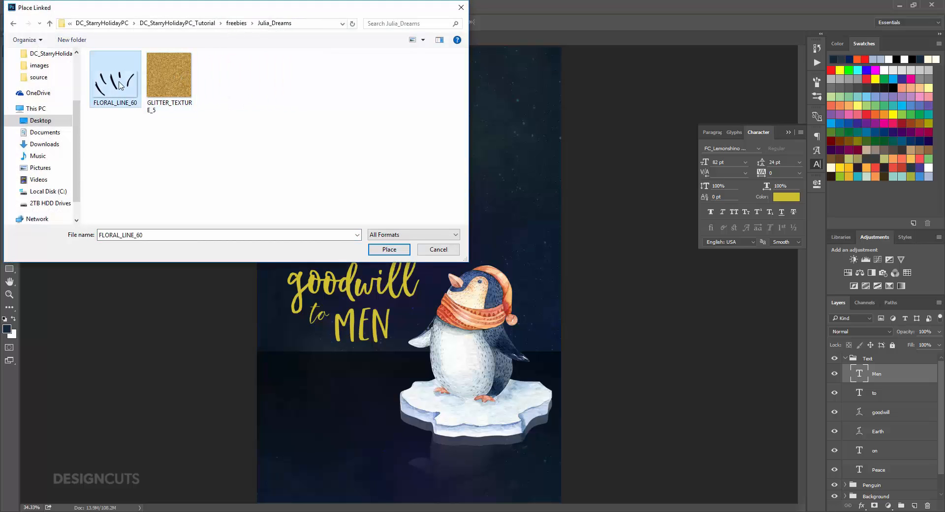
pyautogui.click(389, 250)
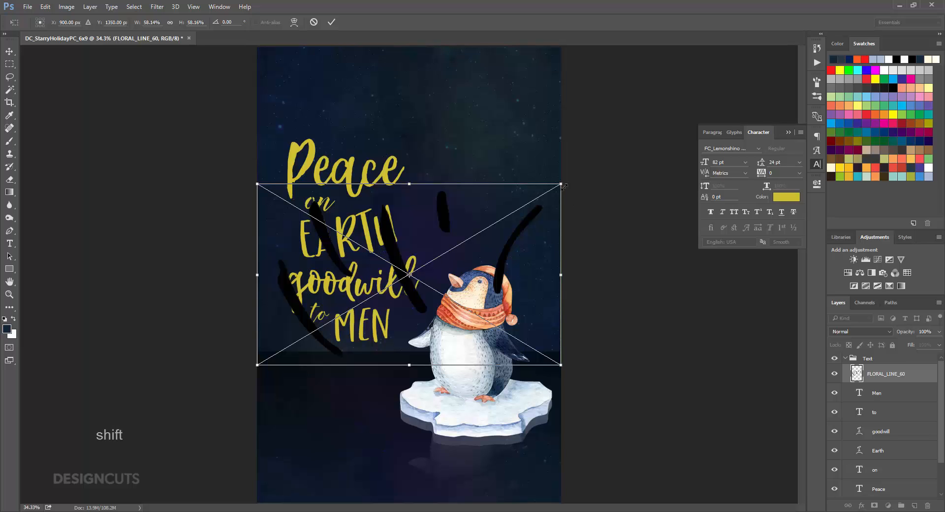
# - Scale the floral lines down to about 12%, turn them about a quarter turn clockwise and position them just right of the word Earth
pyautogui.moveTo(560, 184); pyautogui.dragTo(331, 347)
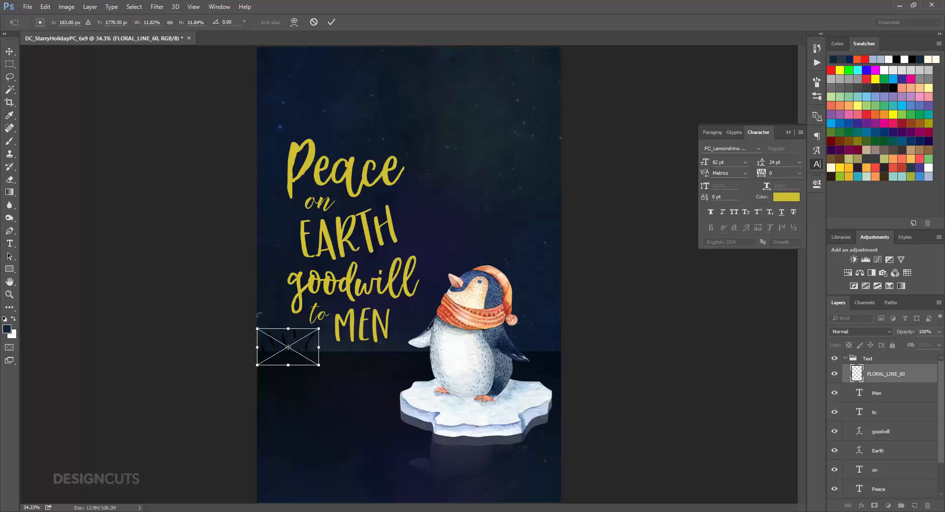
pyautogui.moveTo(259, 314); pyautogui.dragTo(417, 225)
pyautogui.moveTo(436, 193); pyautogui.dragTo(468, 217)
pyautogui.press('Return')
pyautogui.press('z')
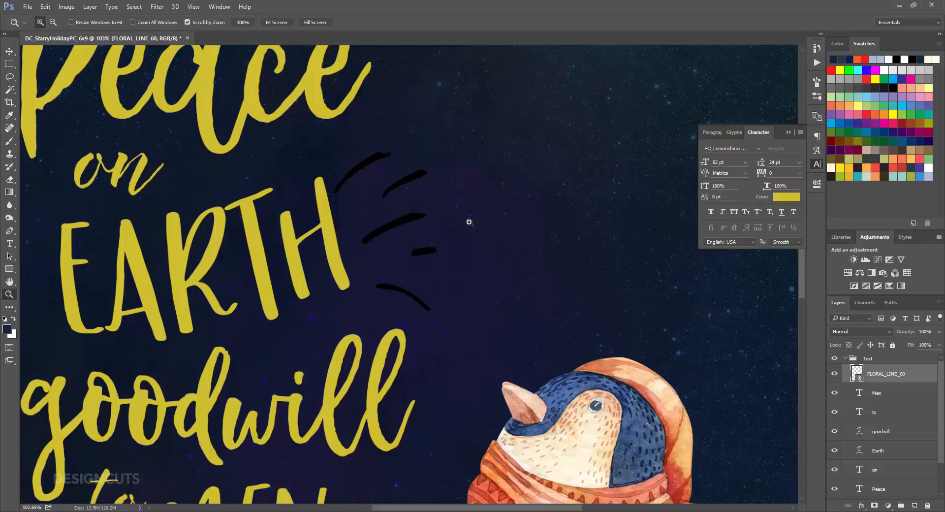
pyautogui.press('v')
pyautogui.moveTo(417, 246); pyautogui.dragTo(416, 227)
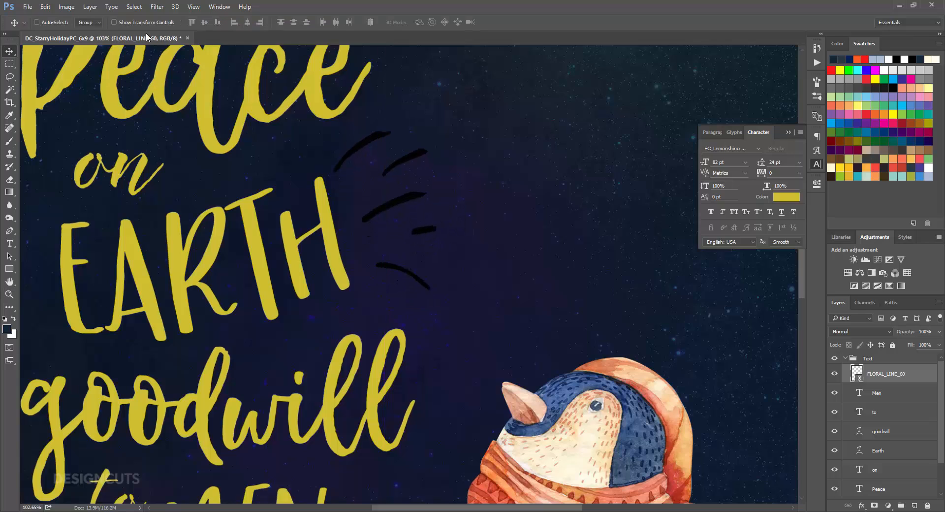
# - Rotate the floral lines to about 92.9° so they fan out from the H of Earth
pyautogui.click(44, 6)
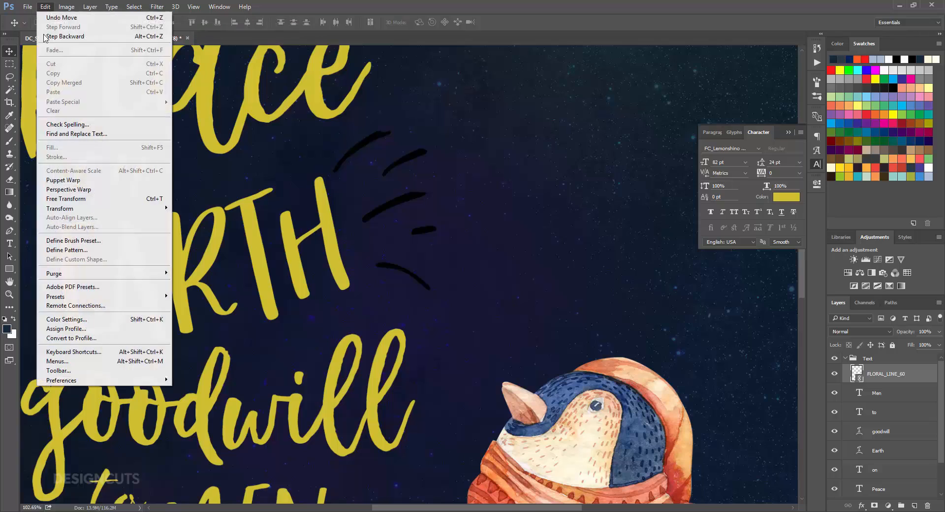
pyautogui.click(62, 199)
pyautogui.moveTo(459, 108)
pyautogui.mouseDown()
pyautogui.moveTo(492, 97)
pyautogui.moveTo(467, 117)
pyautogui.mouseUp()
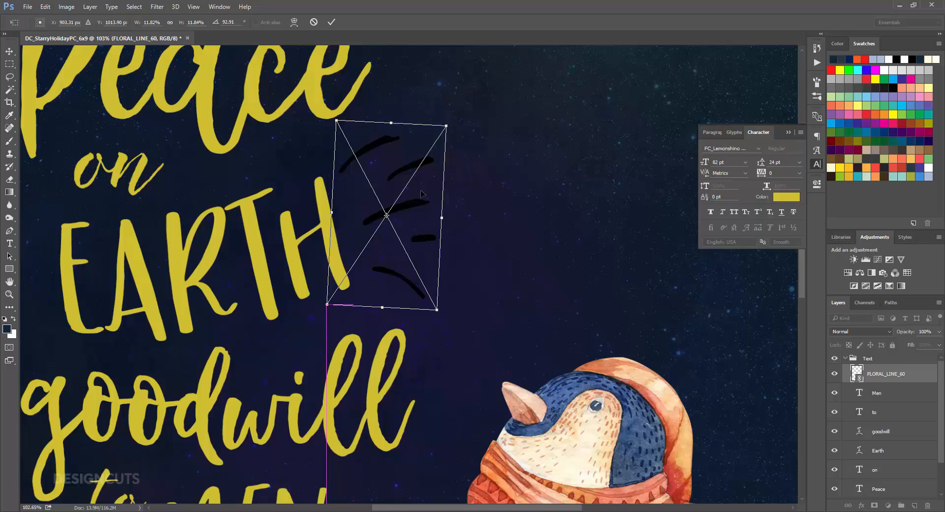
pyautogui.press('Return')
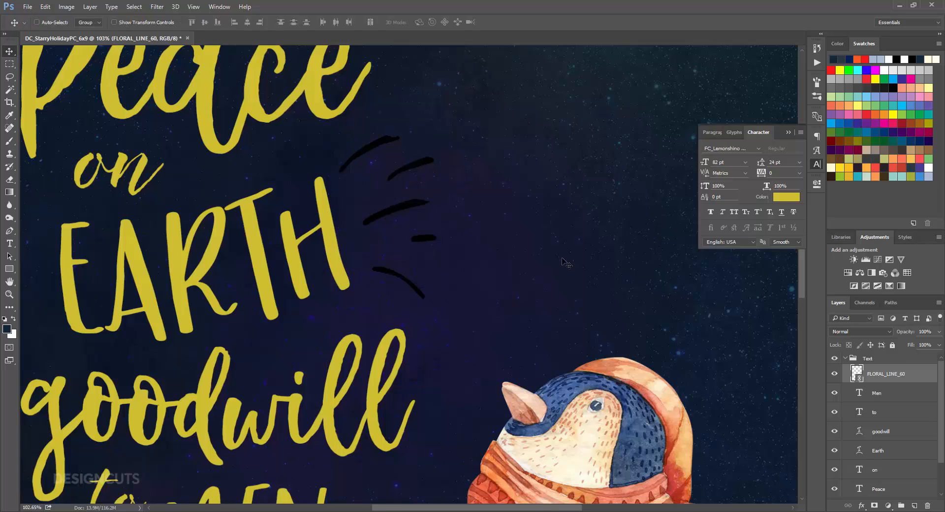
# - Add a Normal, 100% opacity Color Overlay in gold #d3bd2a to the FLORAL_LINE_60 layer
pyautogui.click(862, 505)
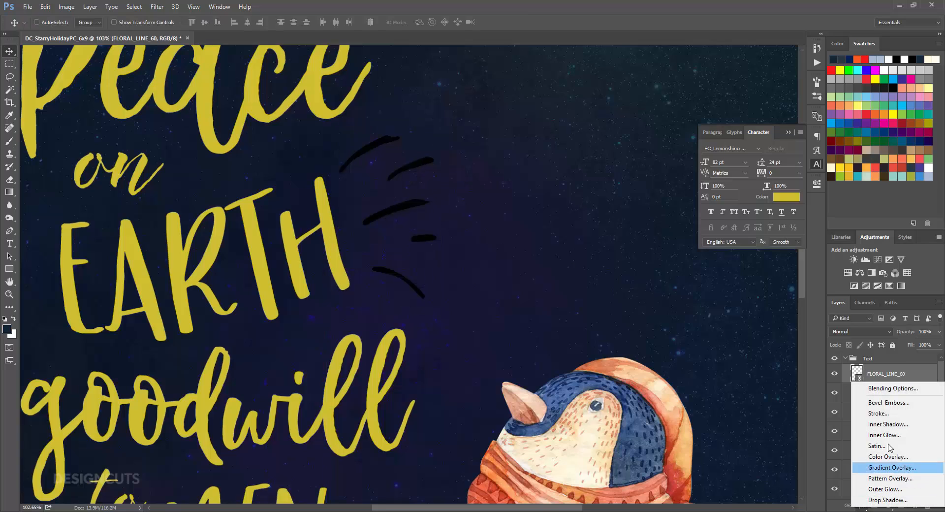
pyautogui.click(882, 457)
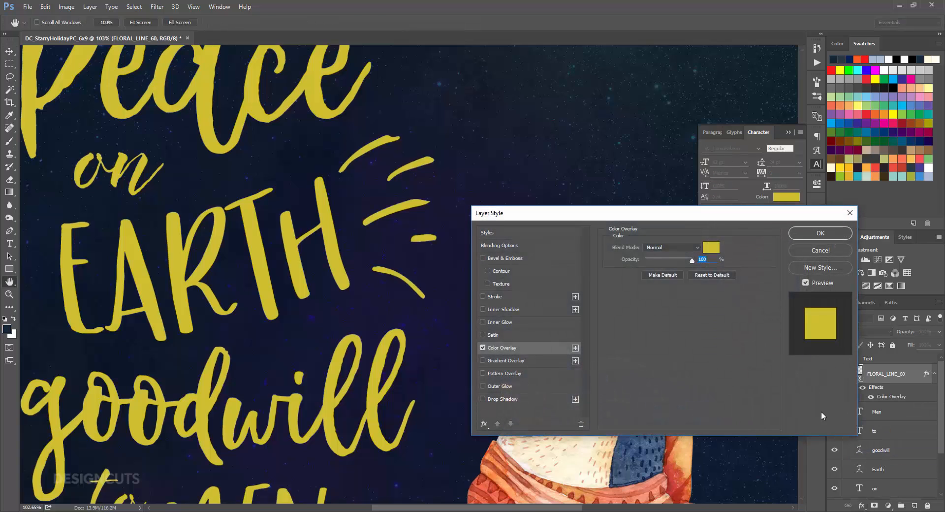
pyautogui.click(662, 246)
pyautogui.click(663, 246)
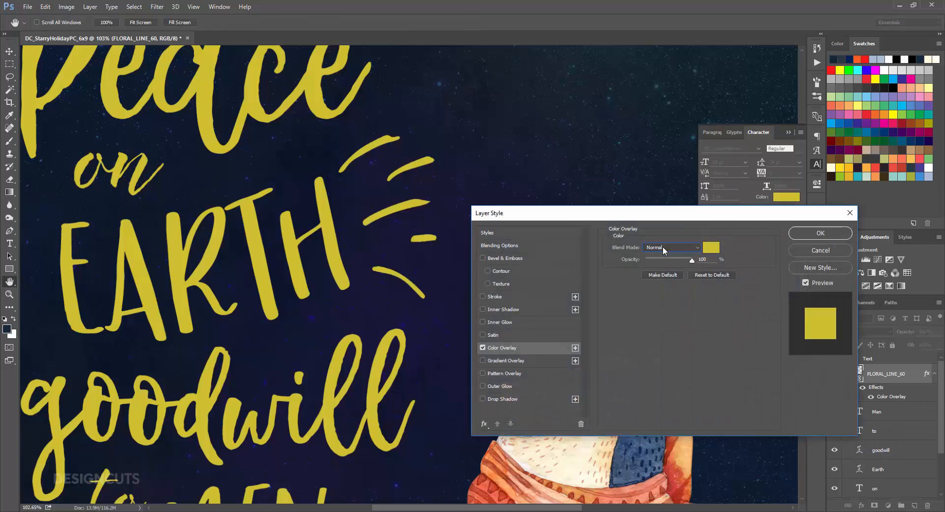
pyautogui.click(714, 250)
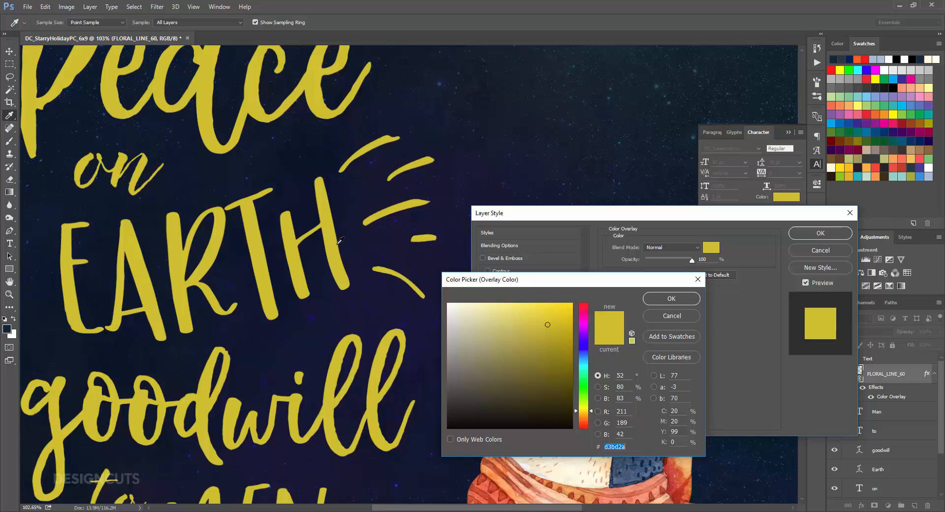
pyautogui.click(684, 302)
pyautogui.click(826, 235)
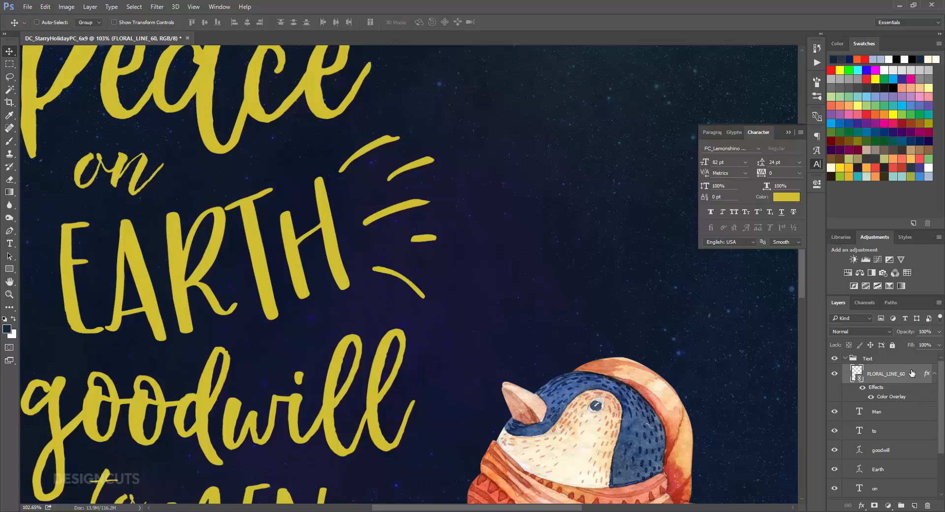
# - Collapse the layer's effects, duplicate FLORAL_LINE_60 and move the copy down beside the word "to"
pyautogui.click(935, 376)
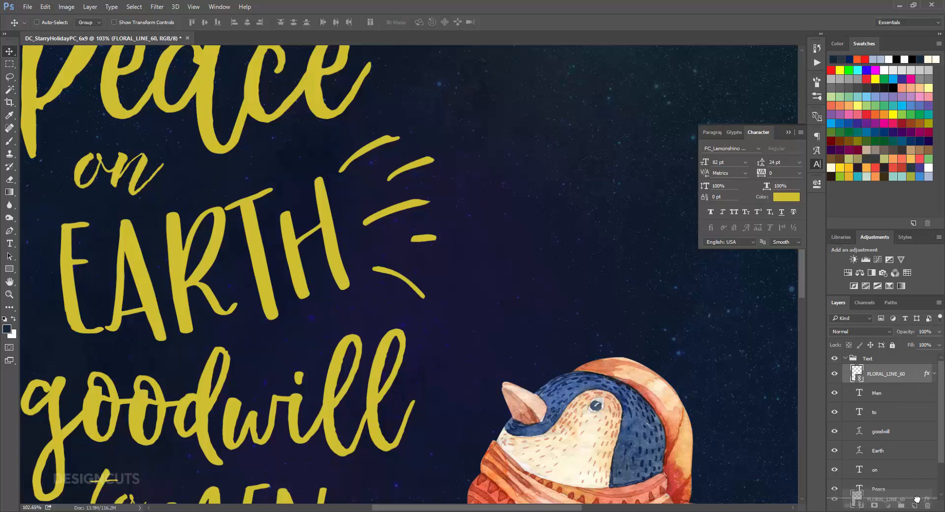
pyautogui.moveTo(916, 506); pyautogui.dragTo(914, 505)
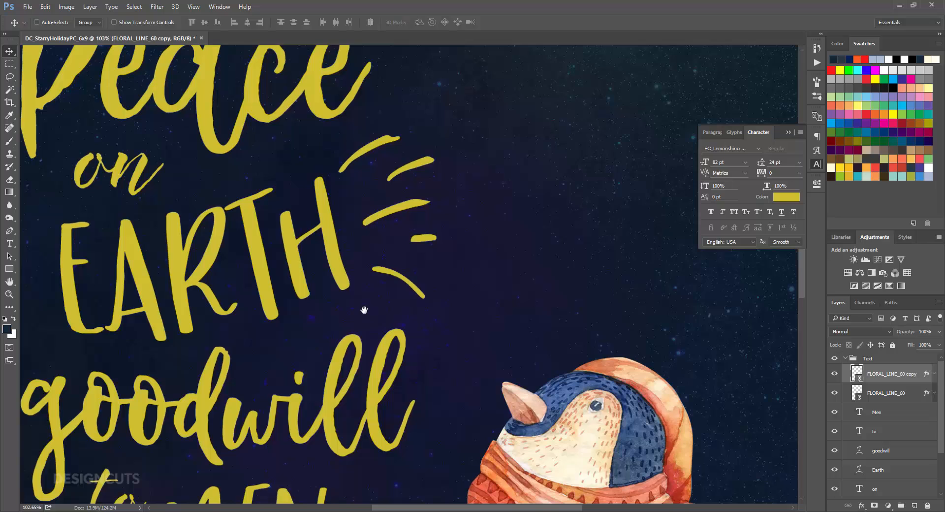
pyautogui.moveTo(365, 310); pyautogui.dragTo(346, 435)
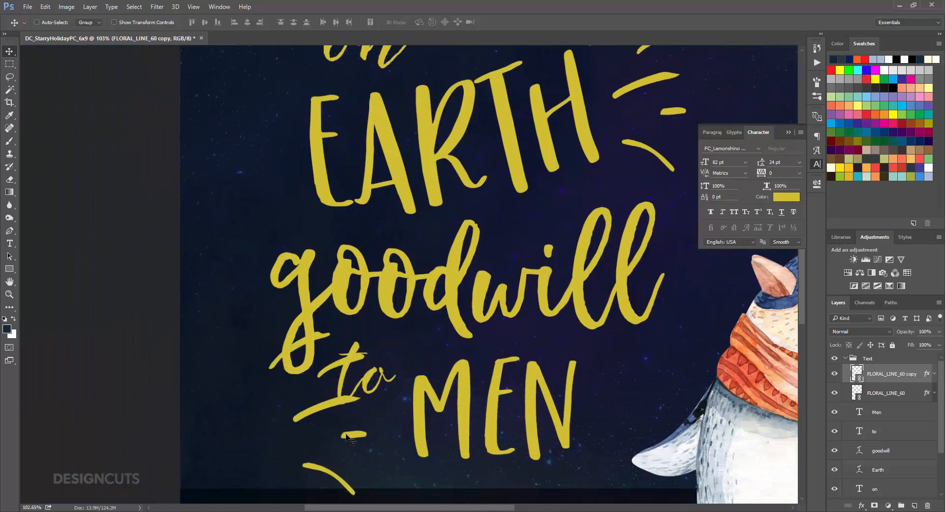
# - Rotate the copied lines to about -134°, shrink them and tuck them under the lower left of "to"
pyautogui.click(45, 6)
pyautogui.click(64, 199)
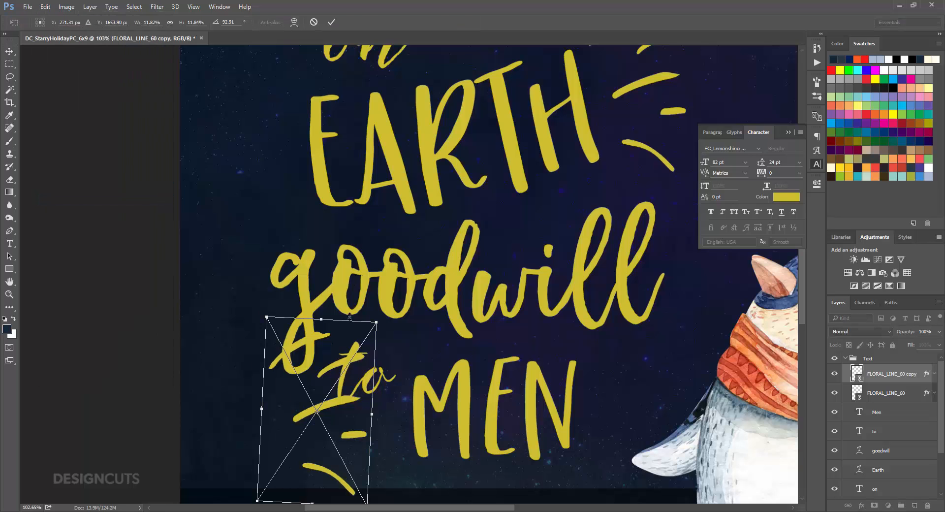
pyautogui.moveTo(388, 312); pyautogui.dragTo(328, 469)
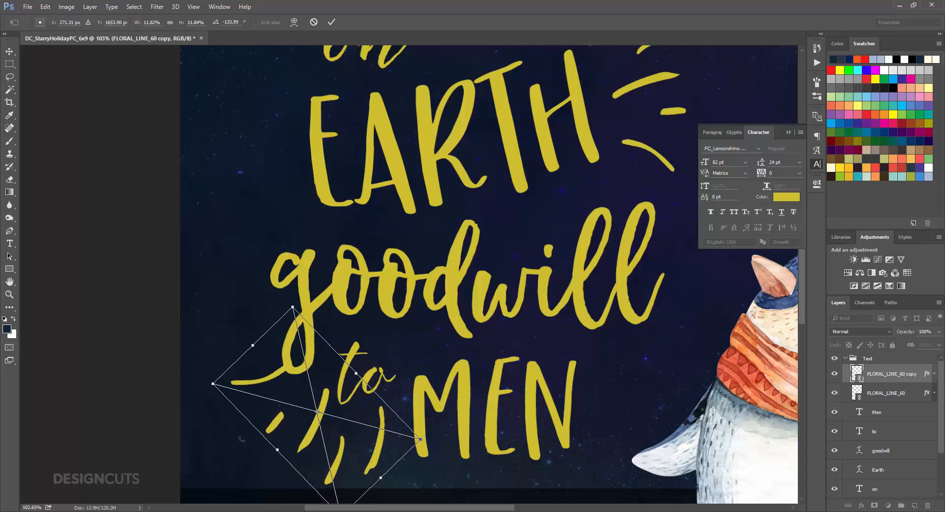
pyautogui.moveTo(213, 385); pyautogui.dragTo(293, 418)
pyautogui.moveTo(365, 437)
pyautogui.mouseDown()
pyautogui.moveTo(348, 435)
pyautogui.moveTo(389, 443)
pyautogui.moveTo(374, 445)
pyautogui.mouseUp()
pyautogui.press('Return')
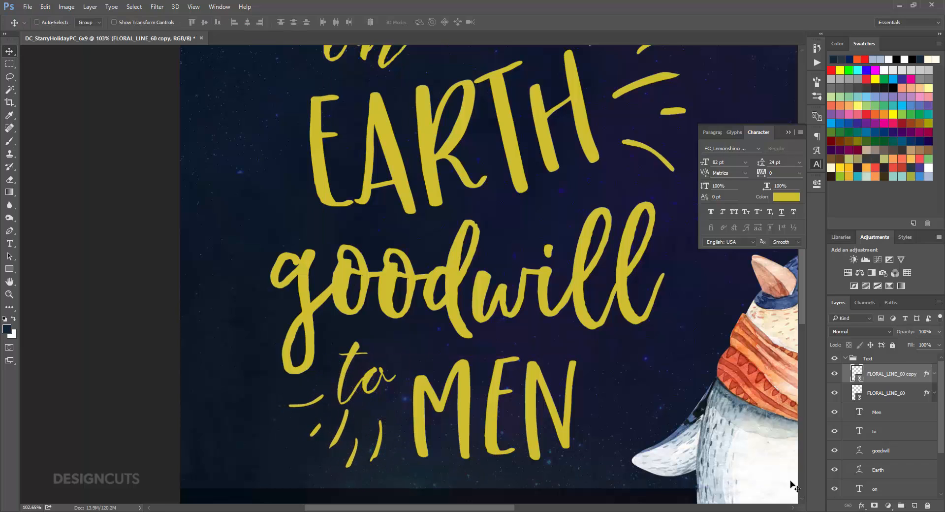
# - Add a layer mask to the copied lines and paint black with a 250 px brush to trim the stroke ends nearest "to"
pyautogui.click(875, 506)
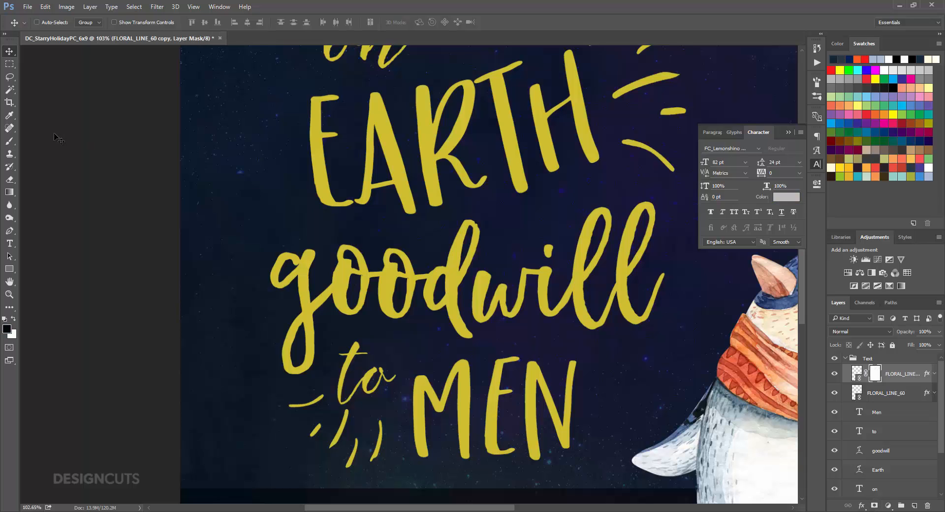
pyautogui.click(10, 141)
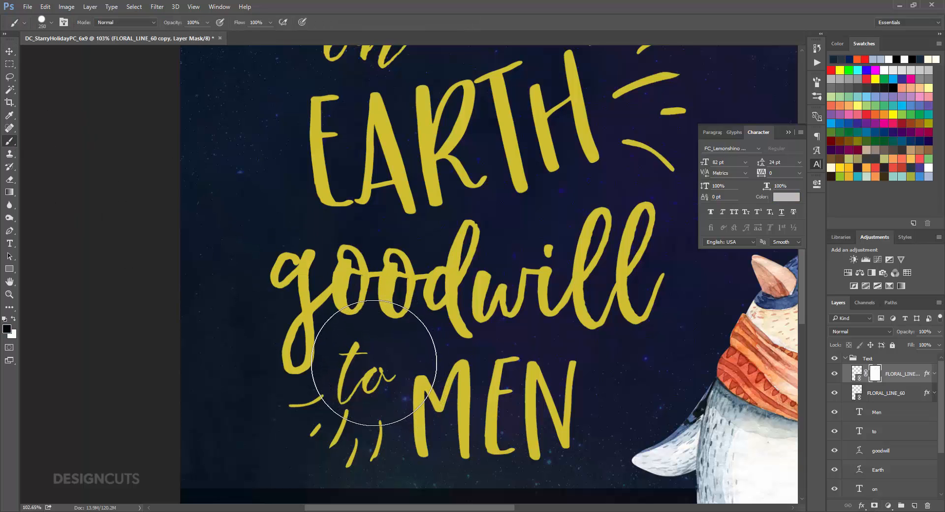
pyautogui.click(375, 363)
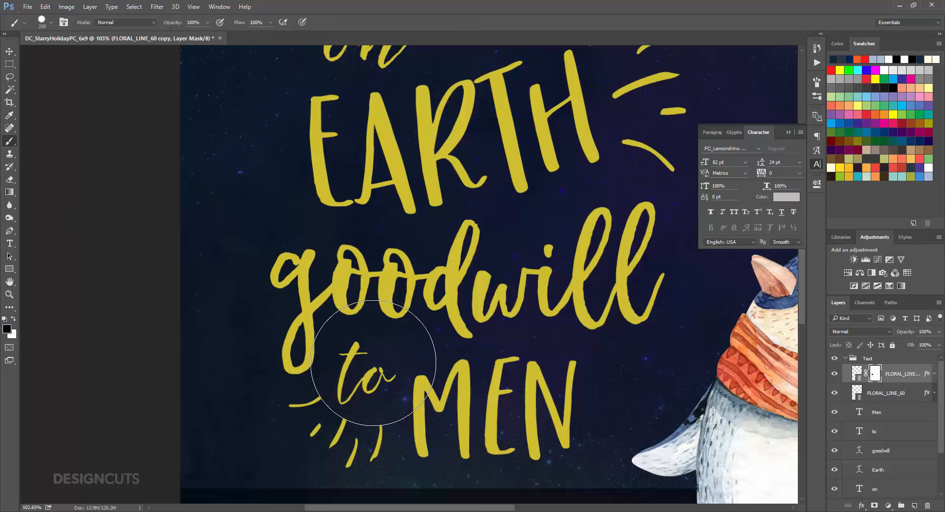
pyautogui.click(9, 51)
pyautogui.hotkey('ctrl', '0')
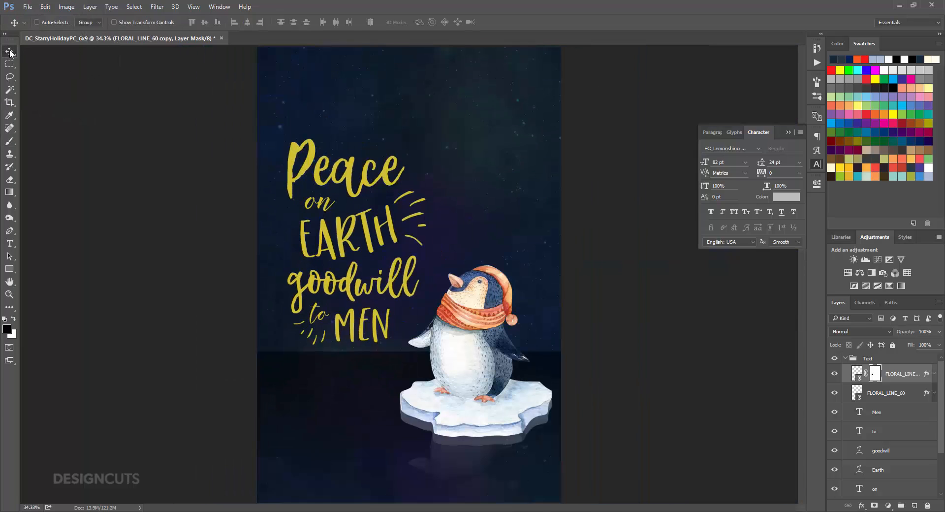
# - Place GLITTER_TEXTURE_5 from the Julia_Dreams folder as a linked image at the top of the Text group
pyautogui.click(857, 373)
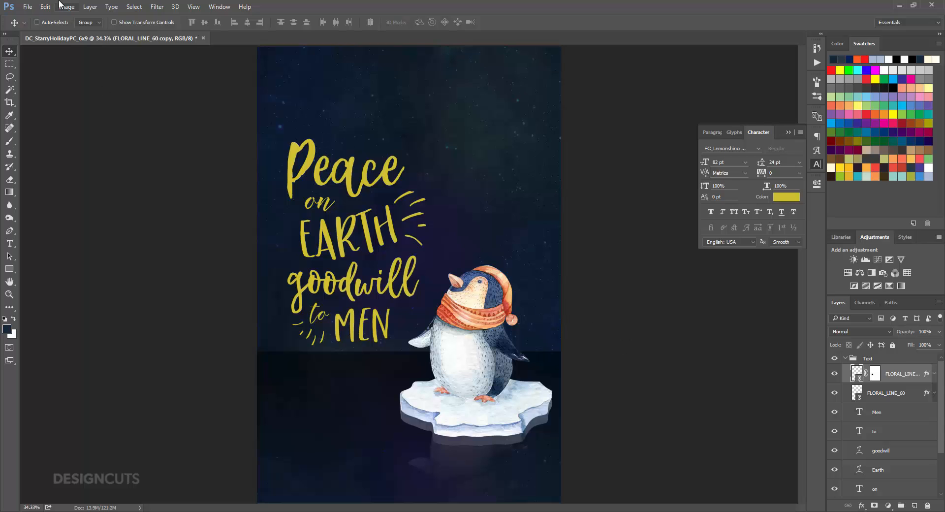
pyautogui.click(27, 6)
pyautogui.click(56, 203)
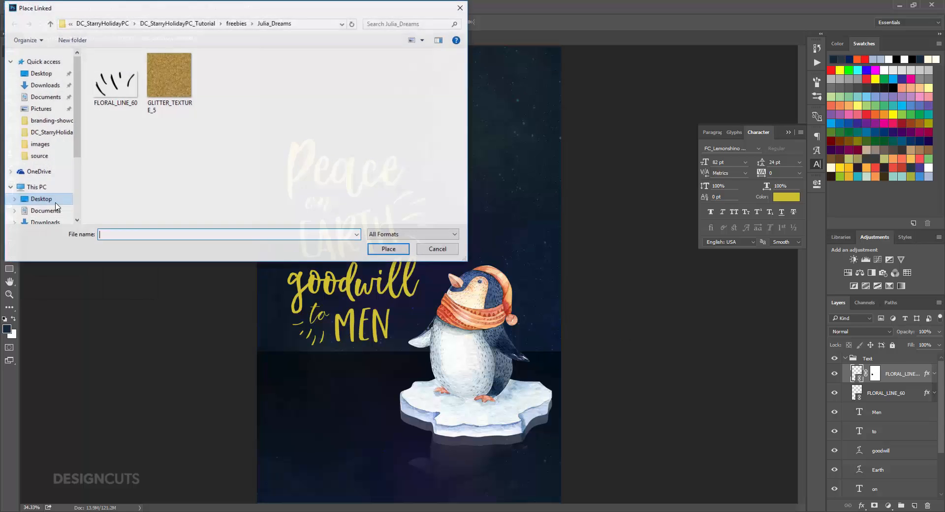
pyautogui.click(165, 81)
pyautogui.click(380, 249)
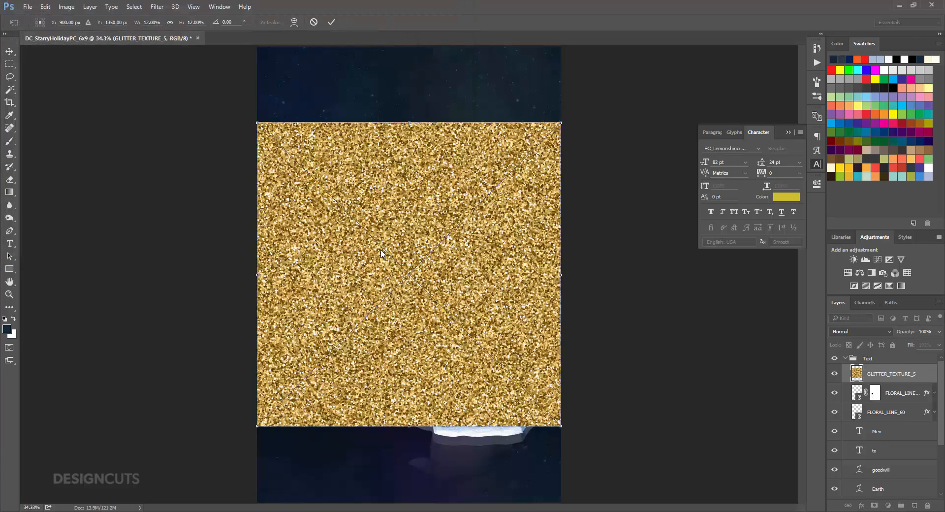
pyautogui.press('Return')
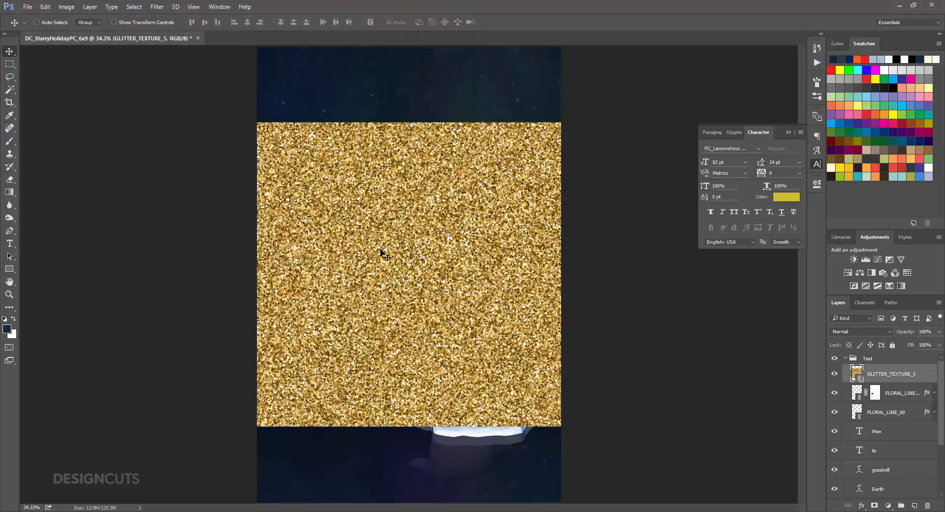
# - Shift the glitter texture slightly up over the lettering
pyautogui.moveTo(379, 249)
pyautogui.mouseDown()
pyautogui.moveTo(381, 240)
pyautogui.moveTo(379, 250)
pyautogui.mouseUp()
pyautogui.press('Up')
pyautogui.press('Up')
pyautogui.press('Up')
pyautogui.press('Up')
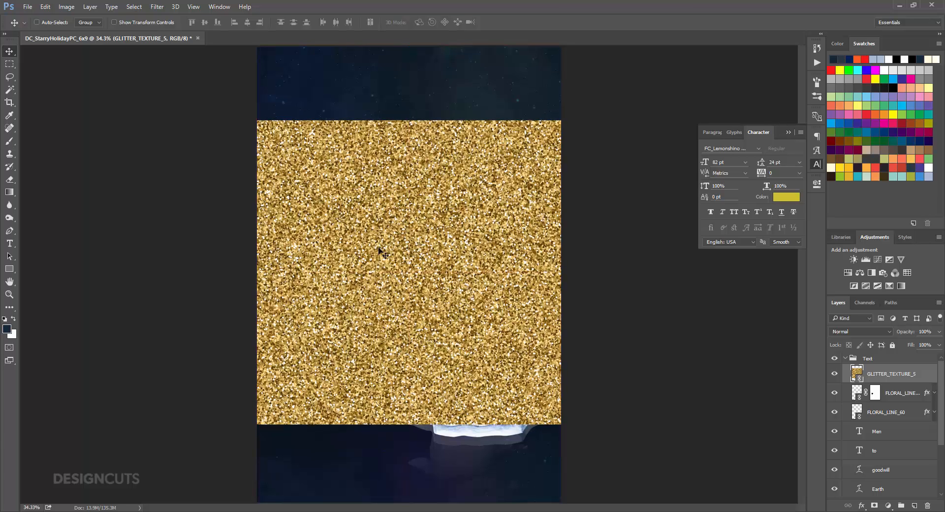
# - Load the outlines of all the lettering and accent-line layers as one combined selection, with the glitter texture layer kept active
pyautogui.scroll(-3, 877, 432)
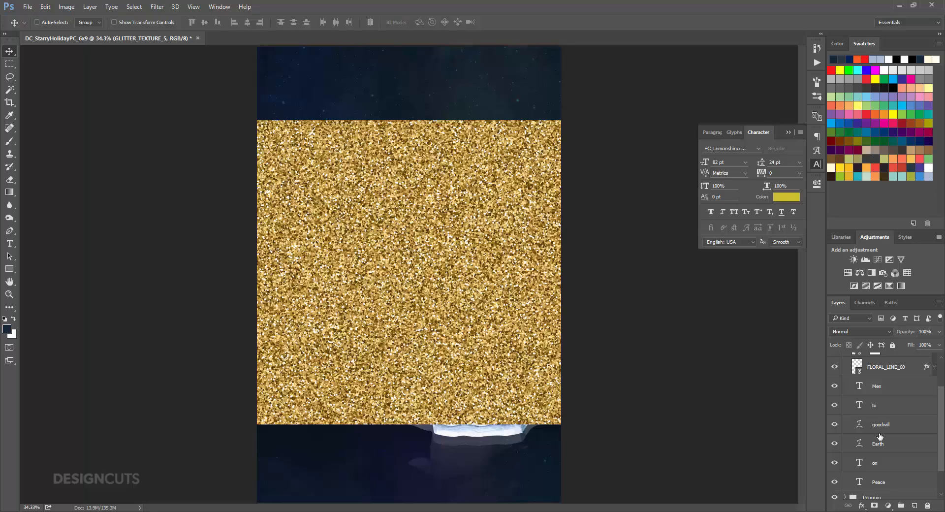
pyautogui.press('ctrl')
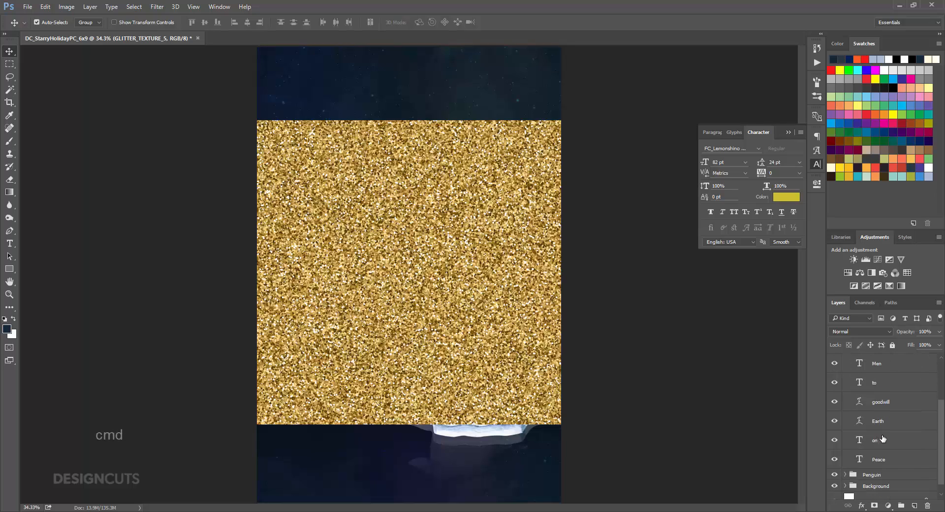
pyautogui.keyDown('ctrl'); pyautogui.click(861, 460); pyautogui.keyUp('ctrl')
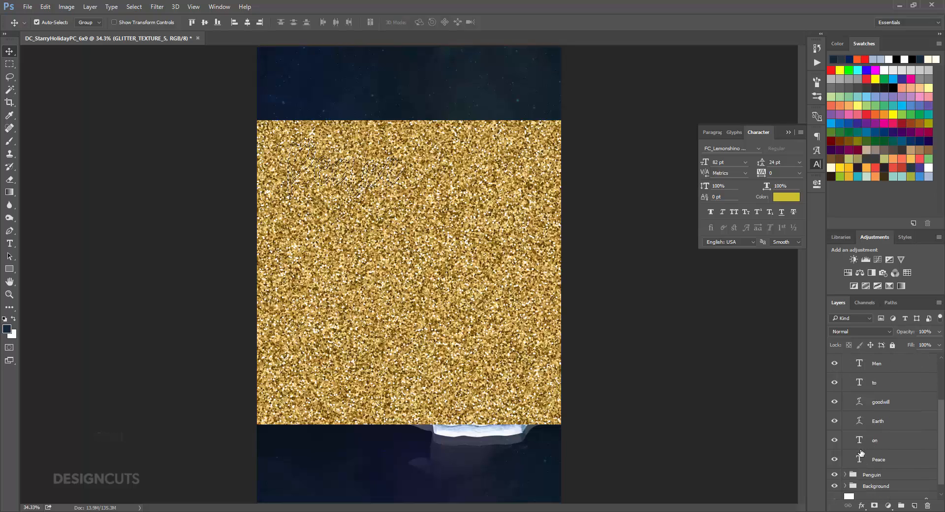
pyautogui.keyDown('ctrl'); pyautogui.keyDown('shift'); pyautogui.click(861, 441); pyautogui.keyUp('shift'); pyautogui.keyUp('ctrl')
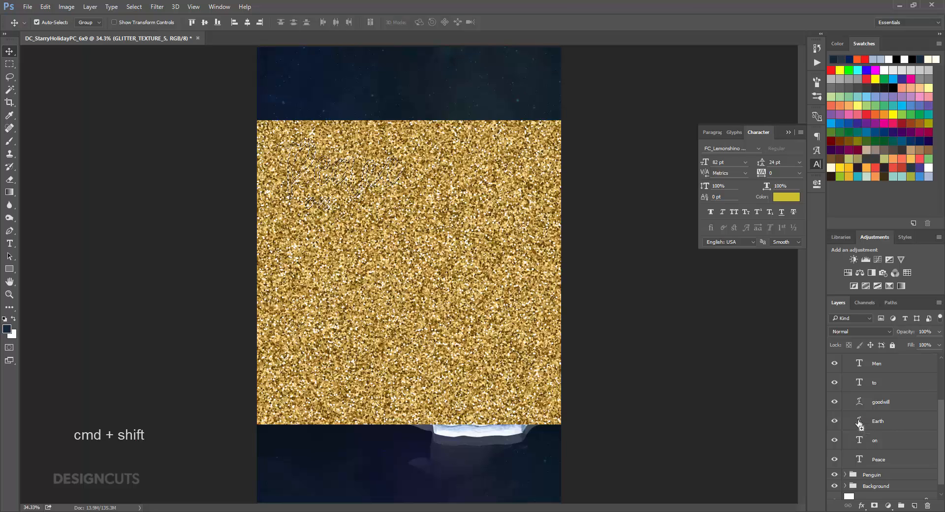
pyautogui.keyDown('ctrl'); pyautogui.keyDown('shift'); pyautogui.click(860, 421); pyautogui.keyUp('shift'); pyautogui.keyUp('ctrl')
pyautogui.keyDown('ctrl'); pyautogui.keyDown('shift'); pyautogui.click(860, 403); pyautogui.keyUp('shift'); pyautogui.keyUp('ctrl')
pyautogui.keyDown('ctrl'); pyautogui.keyDown('shift'); pyautogui.click(859, 383); pyautogui.keyUp('shift'); pyautogui.keyUp('ctrl')
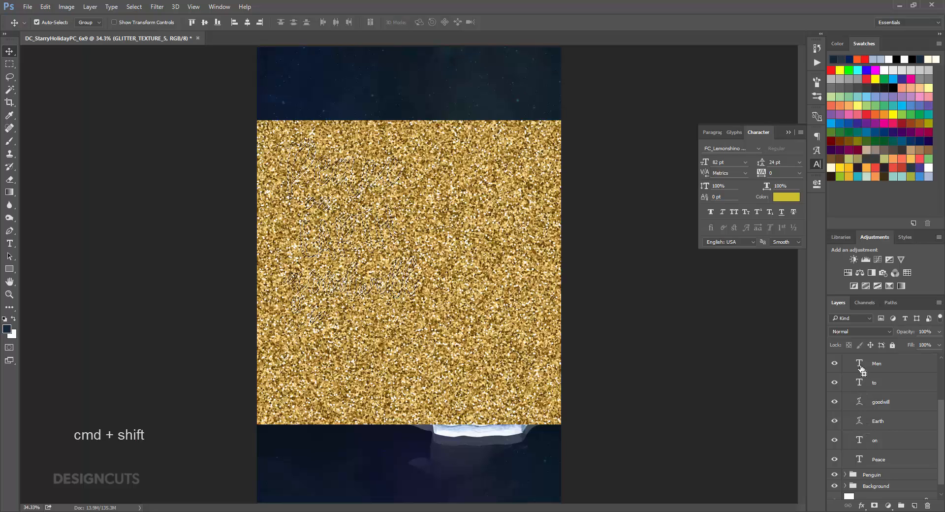
pyautogui.keyDown('ctrl'); pyautogui.keyDown('shift'); pyautogui.click(859, 365); pyautogui.keyUp('shift'); pyautogui.keyUp('ctrl')
pyautogui.scroll(3, 881, 407)
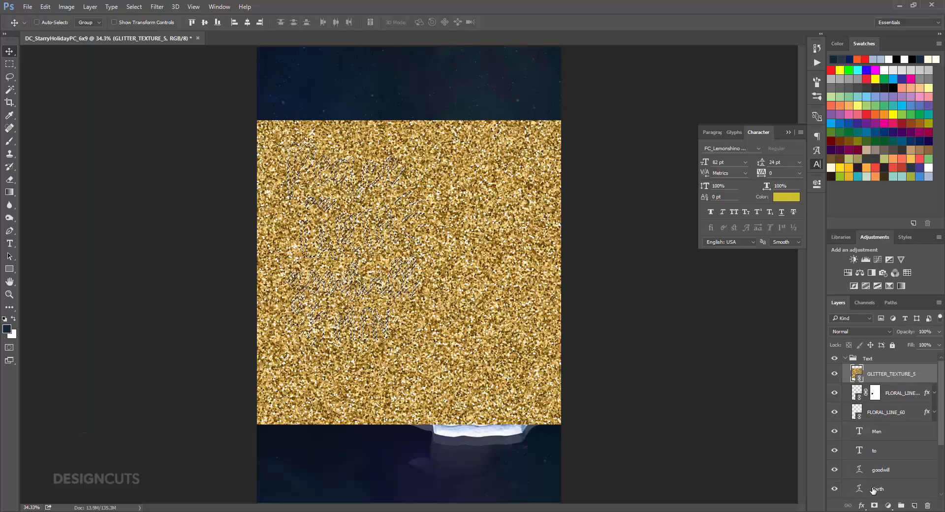
pyautogui.click(835, 375)
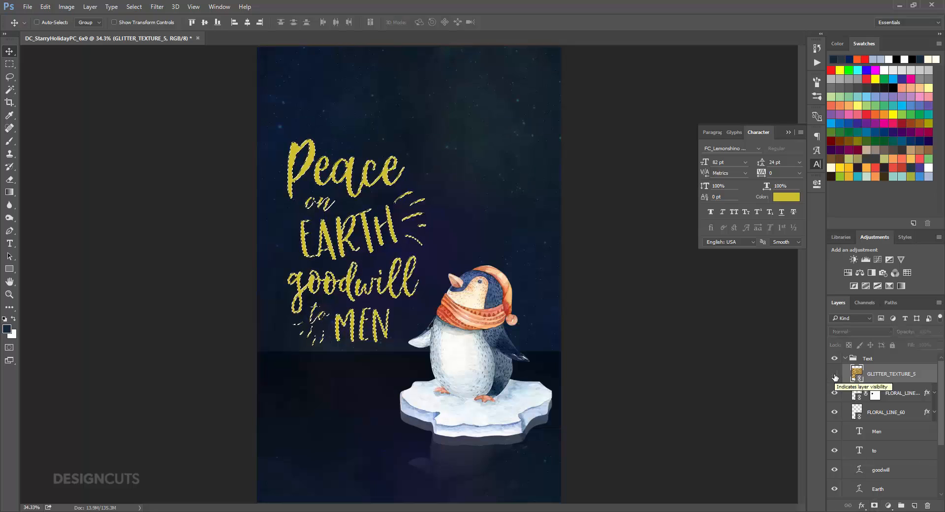
pyautogui.click(834, 377)
# - Mask the glitter texture to the lettering selection and set its blend mode to Soft Light
pyautogui.click(875, 506)
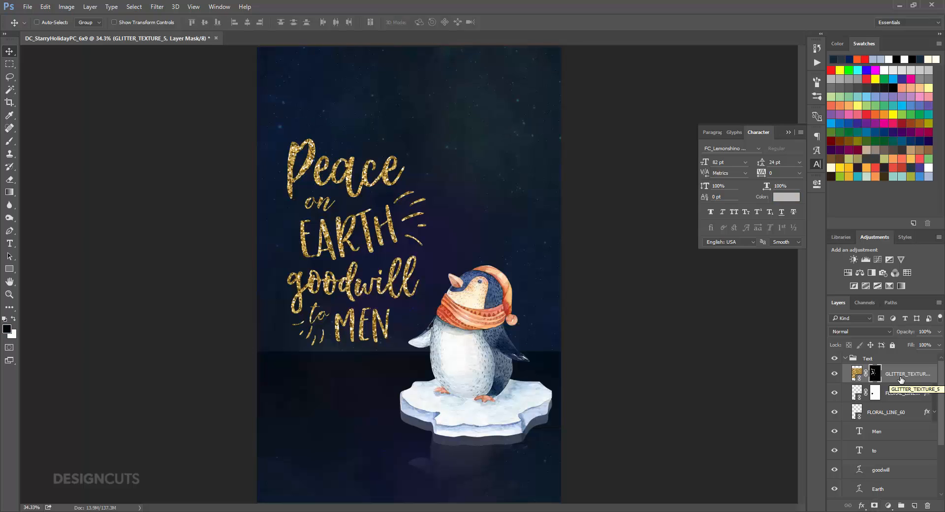
pyautogui.click(846, 330)
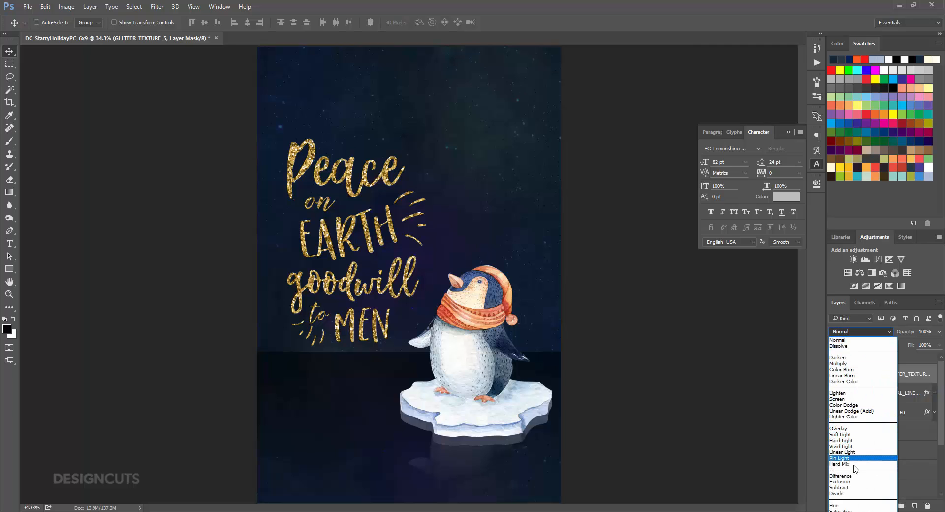
pyautogui.press('Escape')
pyautogui.click(856, 436)
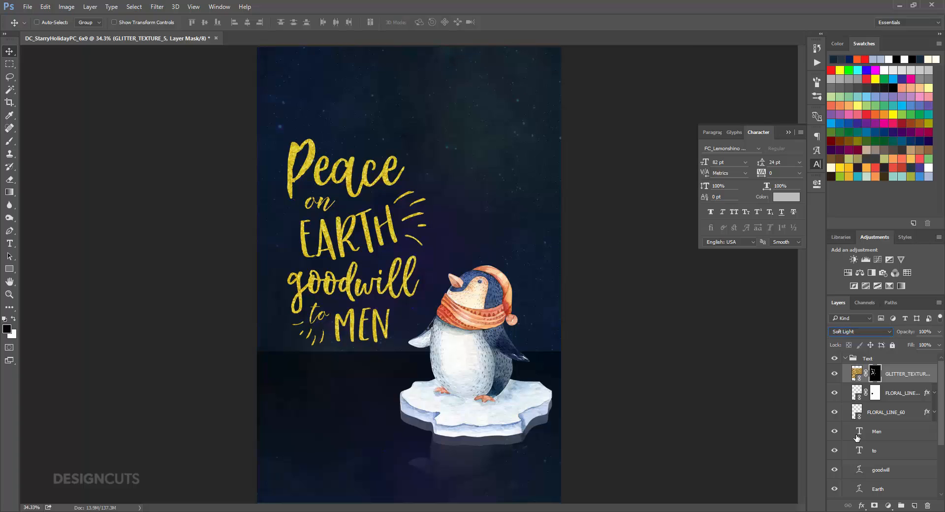
# - Collapse the Text group and move the whole group slightly up on the card
pyautogui.click(852, 363)
pyautogui.click(846, 358)
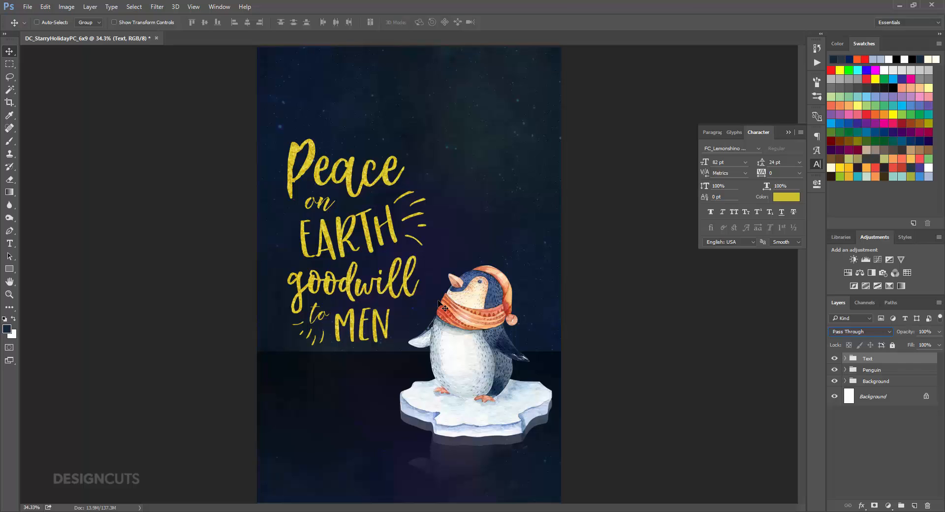
pyautogui.moveTo(443, 302); pyautogui.dragTo(438, 288)
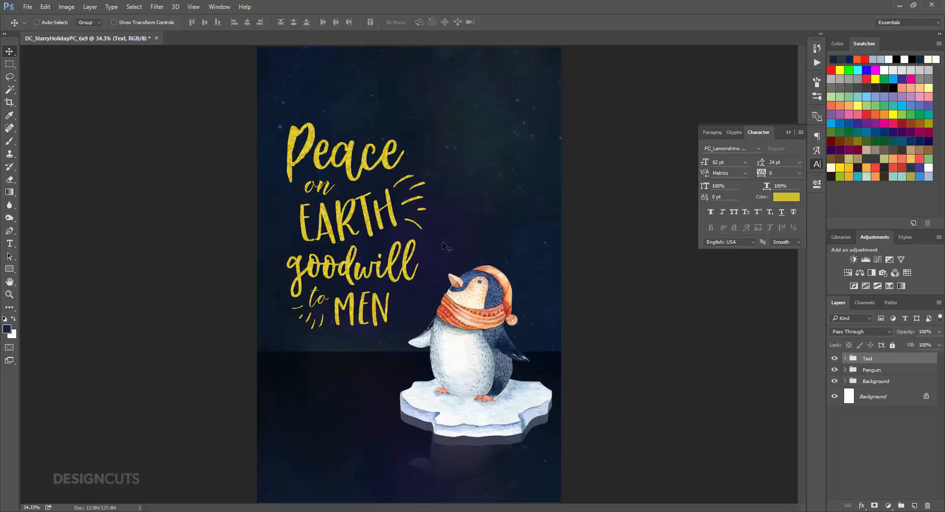
# - Create a new layer group above the Text group and name it Stars
pyautogui.click(901, 505)
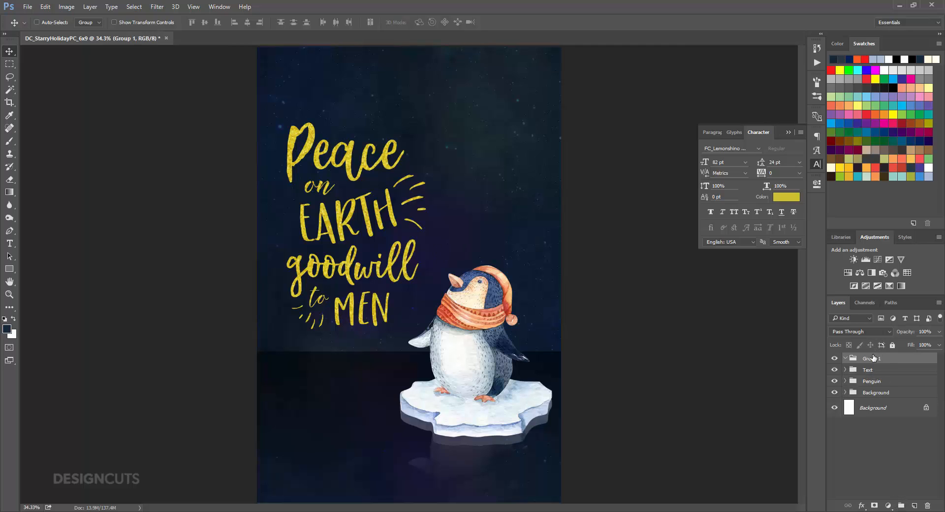
pyautogui.doubleClick(871, 358)
pyautogui.write('Stars')
pyautogui.press('Return')
# - Place large-border03 from the Annie_Sauvage folder as a linked image and position it along the top edge of the card
pyautogui.click(28, 7)
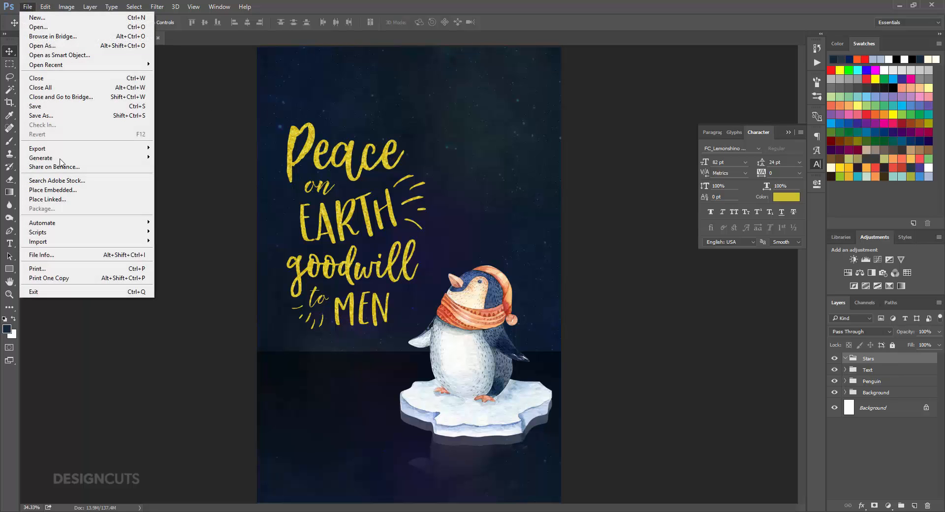
pyautogui.click(61, 200)
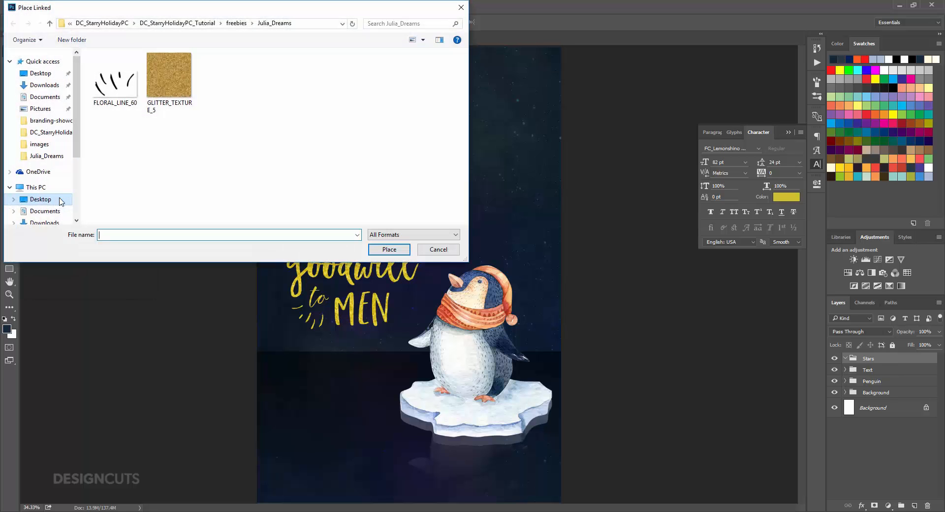
pyautogui.click(237, 24)
pyautogui.doubleClick(123, 84)
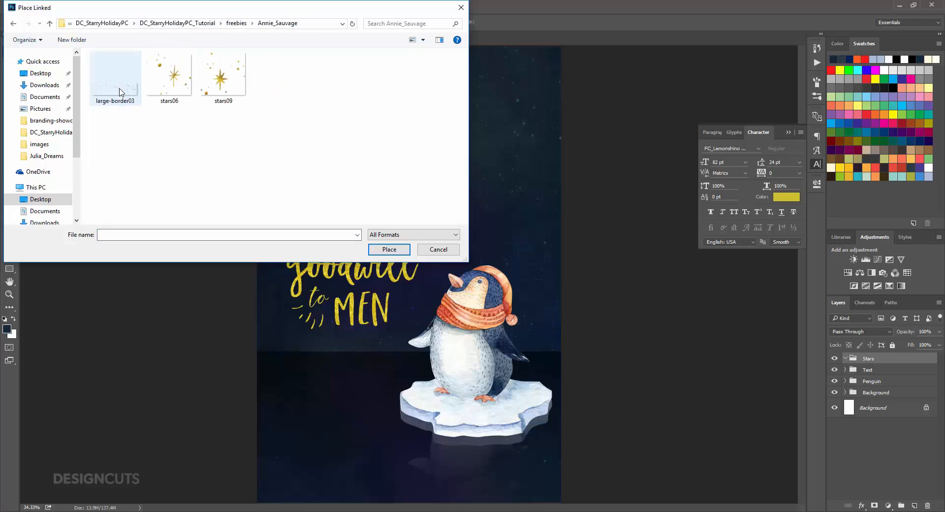
pyautogui.click(122, 92)
pyautogui.click(388, 250)
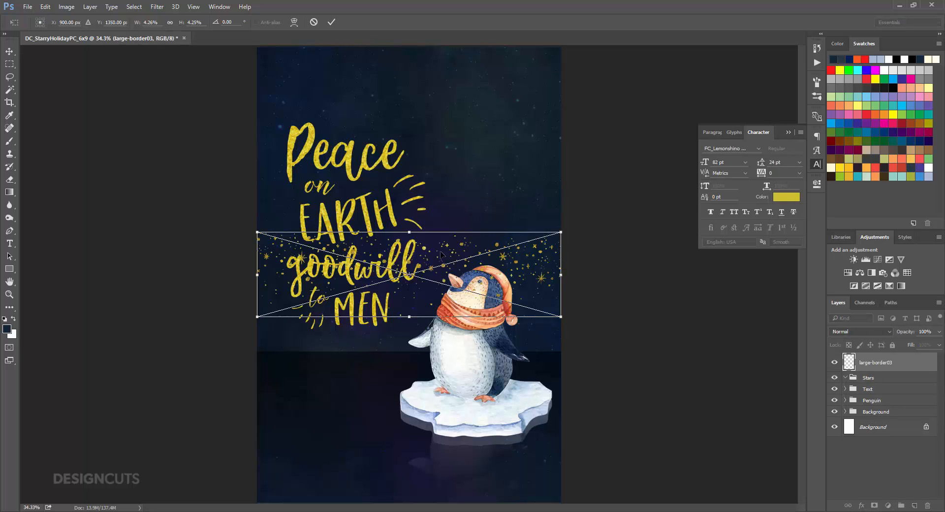
pyautogui.moveTo(497, 288); pyautogui.dragTo(500, 101)
pyautogui.press('Return')
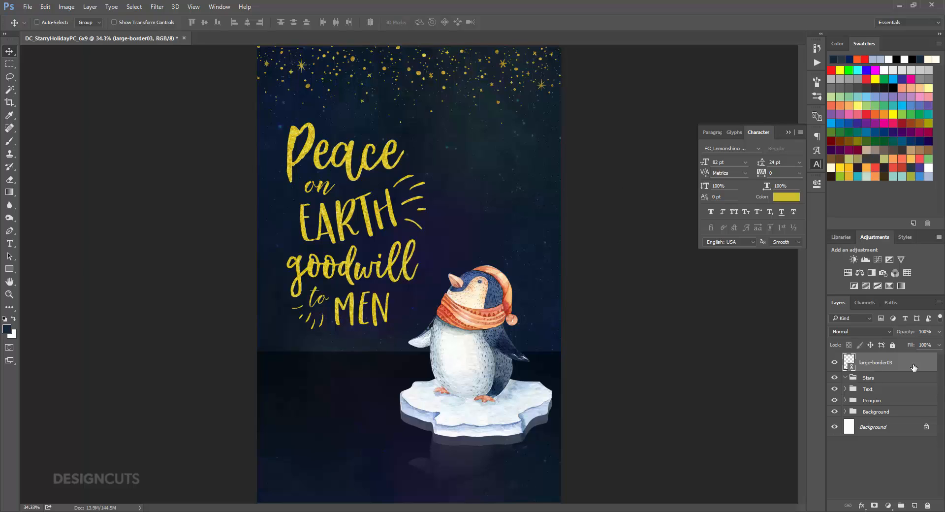
# - Move the star border into the Stars group and add two copies stepping down the sky's right side, the second flipped horizontally
pyautogui.moveTo(914, 367); pyautogui.dragTo(915, 506)
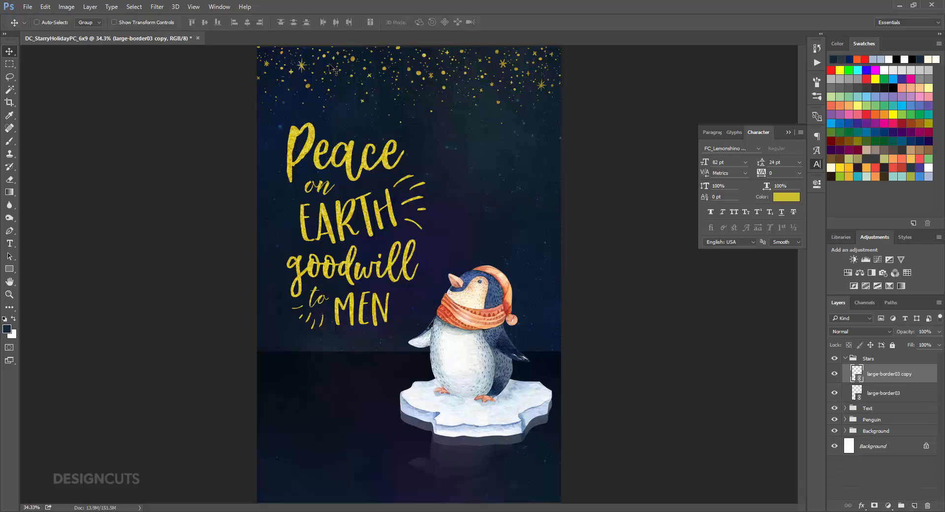
pyautogui.moveTo(331, 67); pyautogui.dragTo(502, 124)
pyautogui.moveTo(909, 381); pyautogui.dragTo(916, 506)
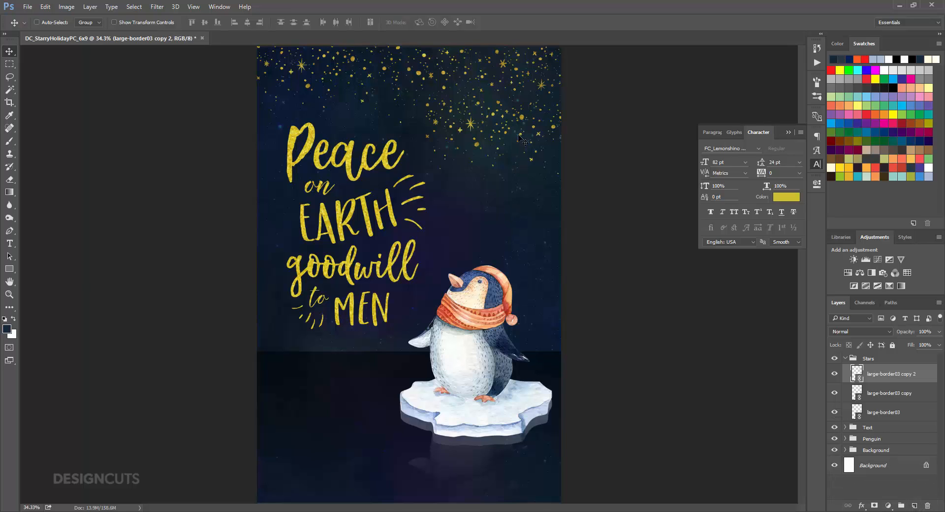
pyautogui.click(46, 7)
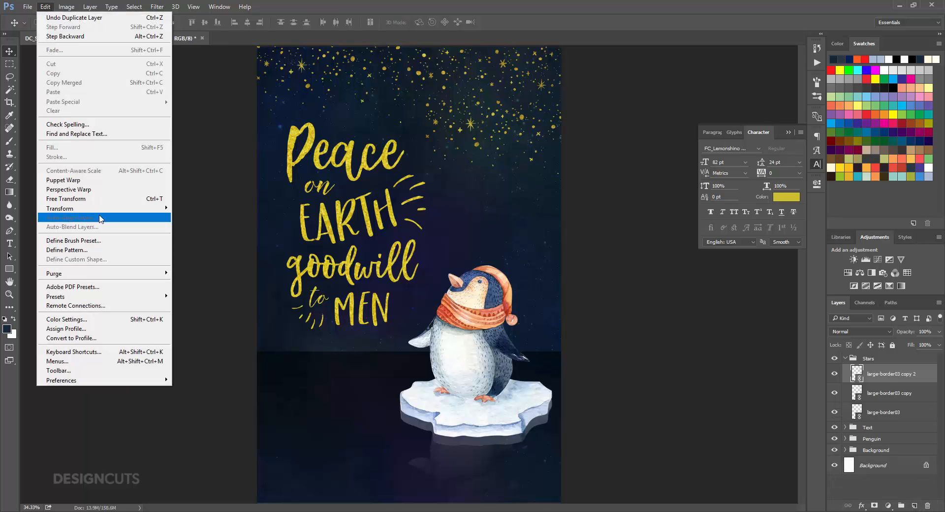
pyautogui.moveTo(102, 210)
pyautogui.click(231, 315)
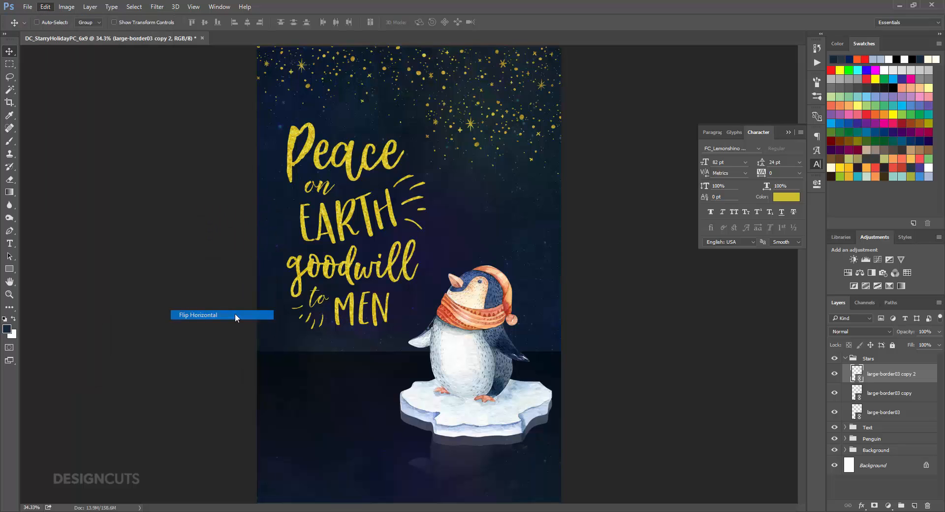
pyautogui.moveTo(474, 162); pyautogui.dragTo(524, 202)
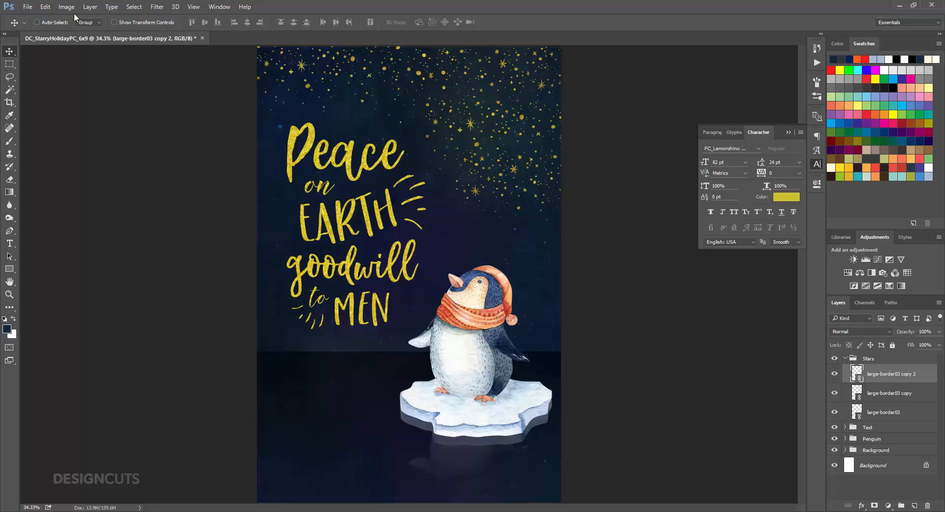
# - Place stars06 from the Annie_Sauvage folder as a linked image in the Stars group
pyautogui.click(27, 6)
pyautogui.click(43, 199)
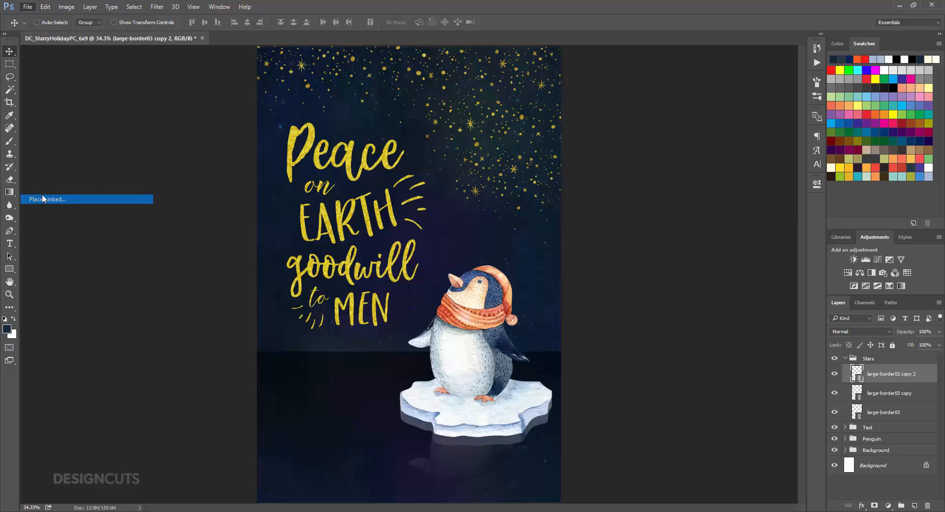
pyautogui.click(168, 81)
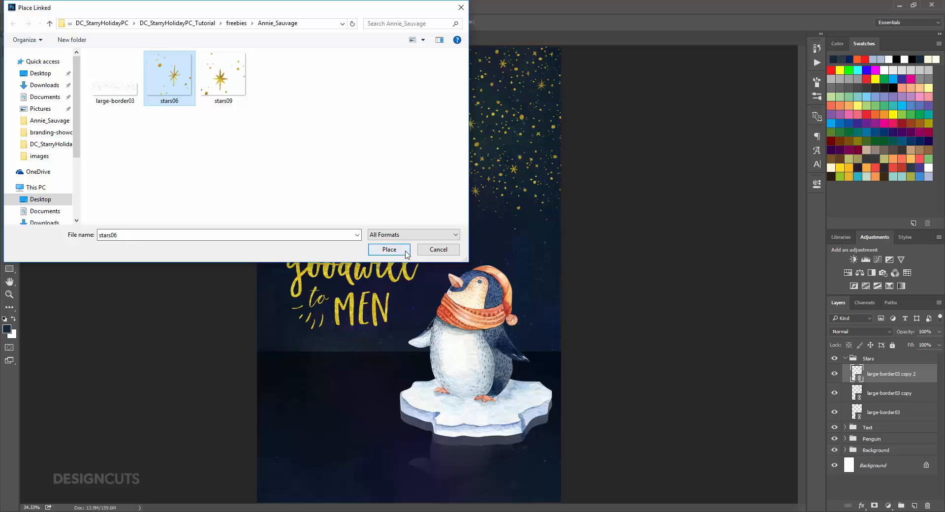
pyautogui.click(389, 249)
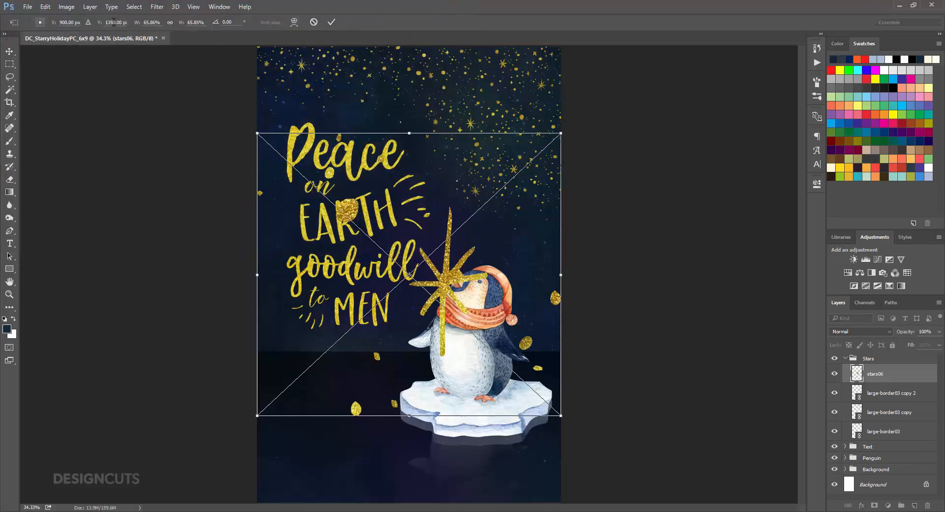
# - Scale the stars06 image proportionally to 15% and position its star just above the word "Peace"
pyautogui.click(169, 22)
pyautogui.doubleClick(154, 22)
pyautogui.write('15')
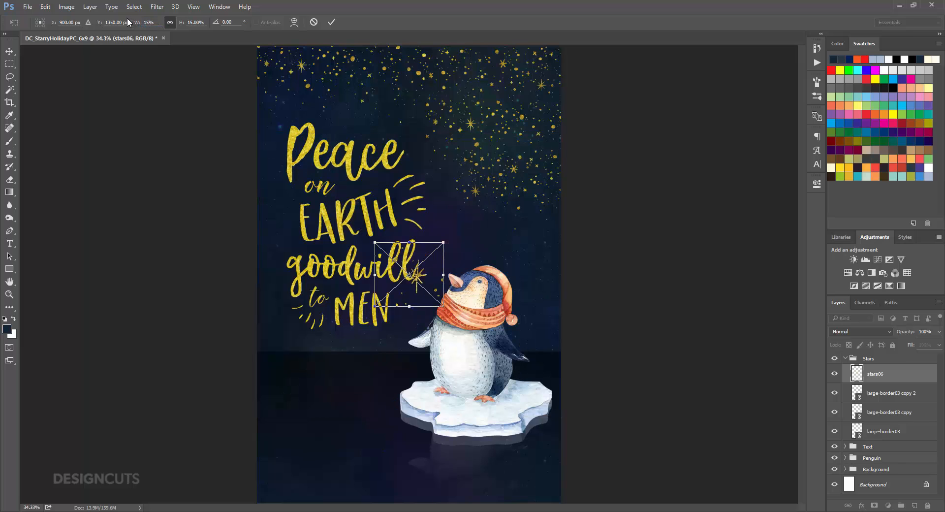
pyautogui.moveTo(424, 298); pyautogui.dragTo(378, 137)
pyautogui.press('Return')
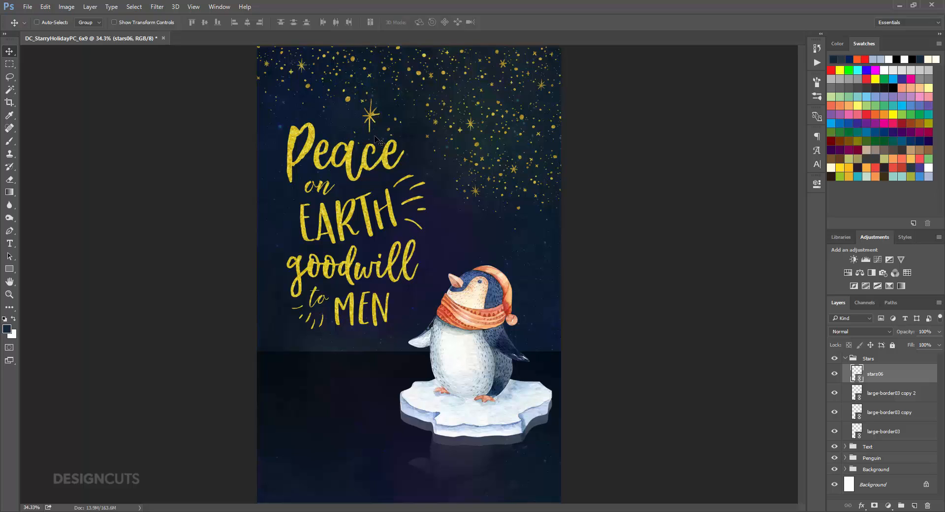
# - Place stars09 from the Annie_Sauvage folder as a linked image at the top of the Stars group
pyautogui.click(29, 6)
pyautogui.click(41, 199)
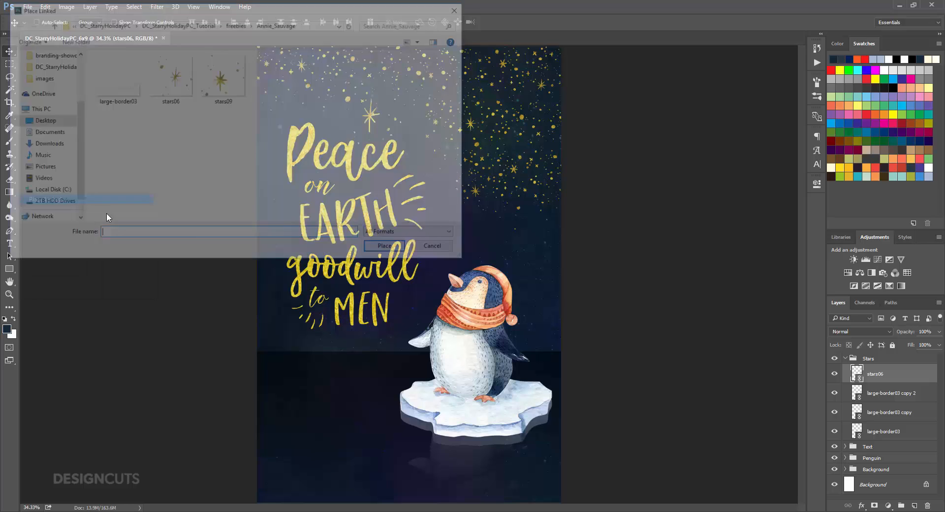
pyautogui.click(217, 95)
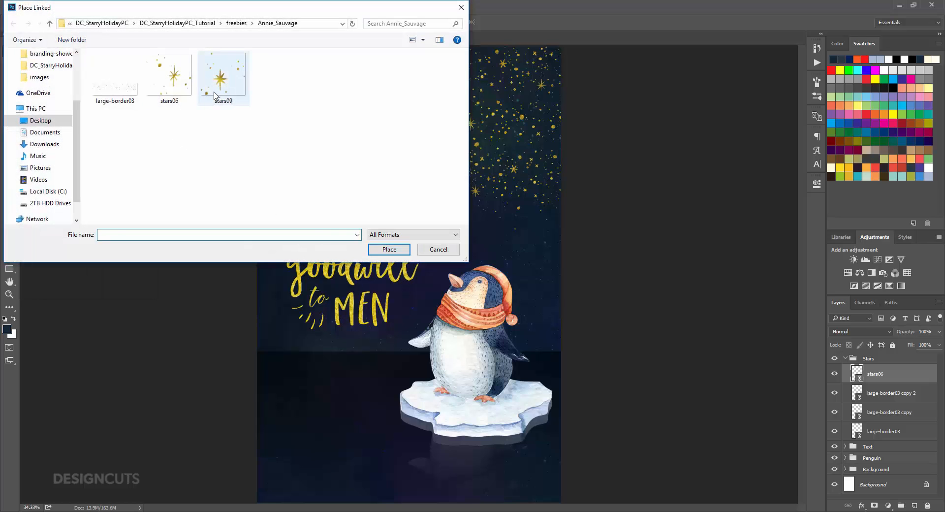
pyautogui.click(382, 250)
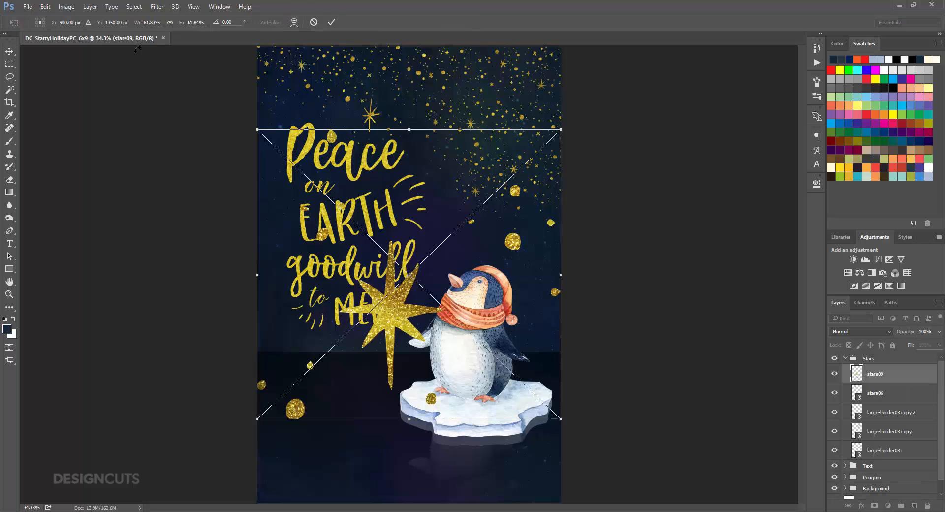
# - Scale the stars09 image proportionally to 18% and position its star just left of the word "EARTH"
pyautogui.click(167, 22)
pyautogui.click(154, 22)
pyautogui.write('18')
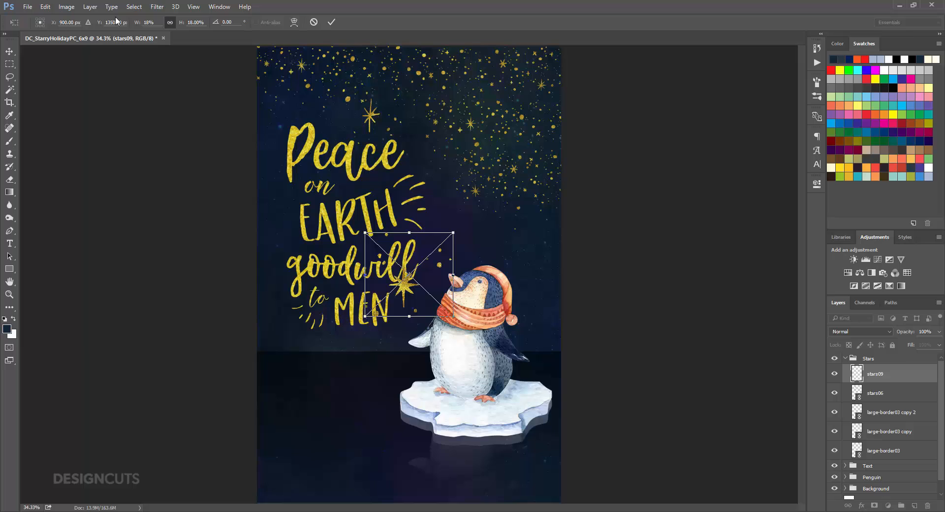
pyautogui.press('Return')
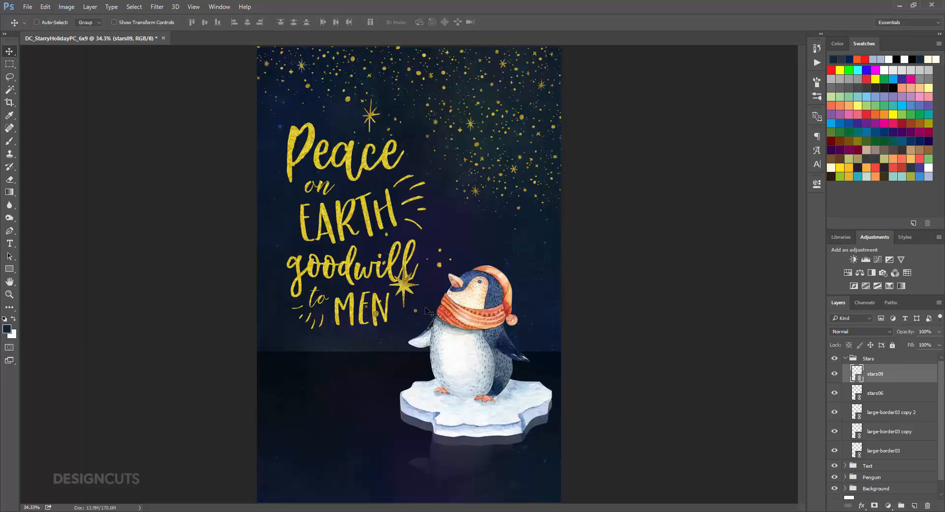
pyautogui.moveTo(405, 298); pyautogui.dragTo(299, 237)
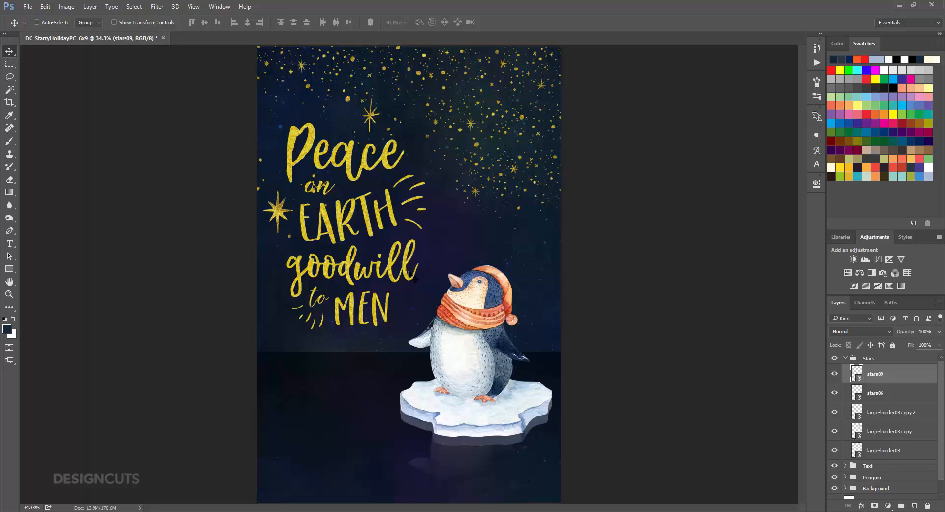
# - Add a layer mask to the stars09 layer and paint out its gold dot overlapping the word "on" with a small brush
pyautogui.press('z')
pyautogui.moveTo(303, 194); pyautogui.dragTo(360, 195)
pyautogui.moveTo(102, 195); pyautogui.dragTo(261, 200)
pyautogui.moveTo(350, 205); pyautogui.dragTo(403, 229)
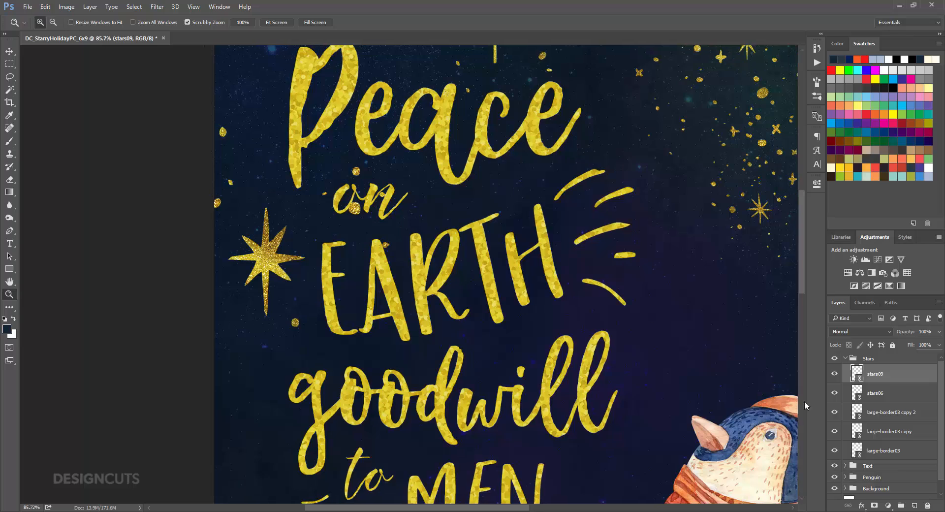
pyautogui.click(874, 506)
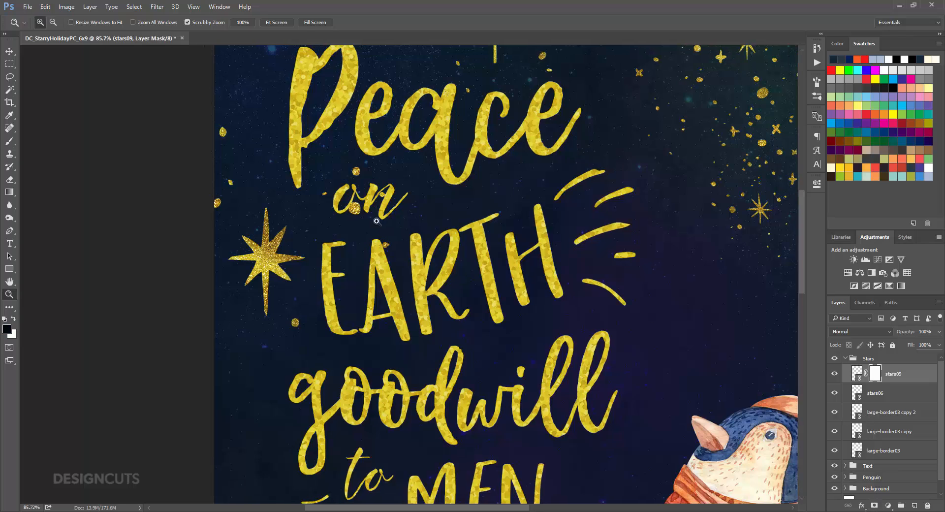
pyautogui.click(10, 141)
pyautogui.press('[')
pyautogui.press('[')
pyautogui.press('[')
pyautogui.press('[')
pyautogui.press('[')
pyautogui.press('[')
pyautogui.press('[')
pyautogui.press('[')
pyautogui.press('[')
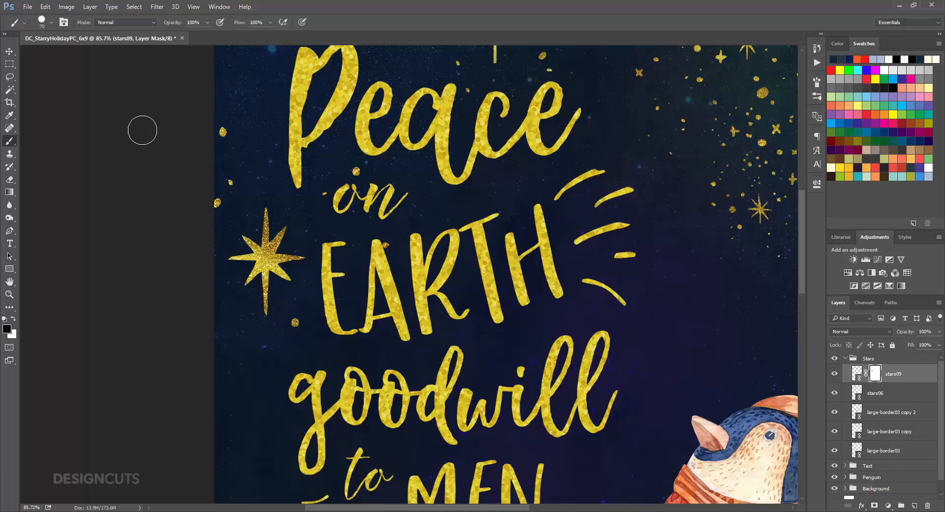
pyautogui.click(8, 52)
pyautogui.hotkey('ctrl', '0')
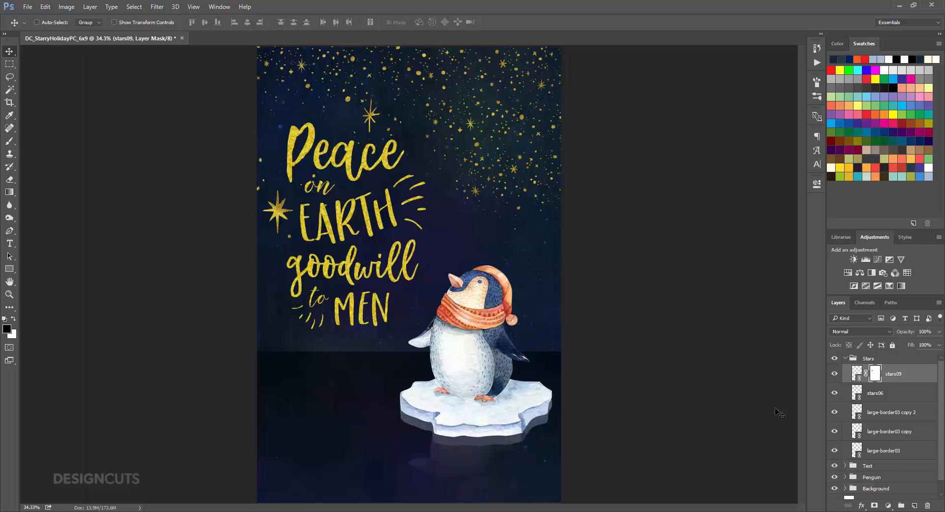
# - Duplicate the large-border03 layer and move the copy into the Background group, directly below the Horizon Line layer
pyautogui.moveTo(899, 451); pyautogui.dragTo(915, 506)
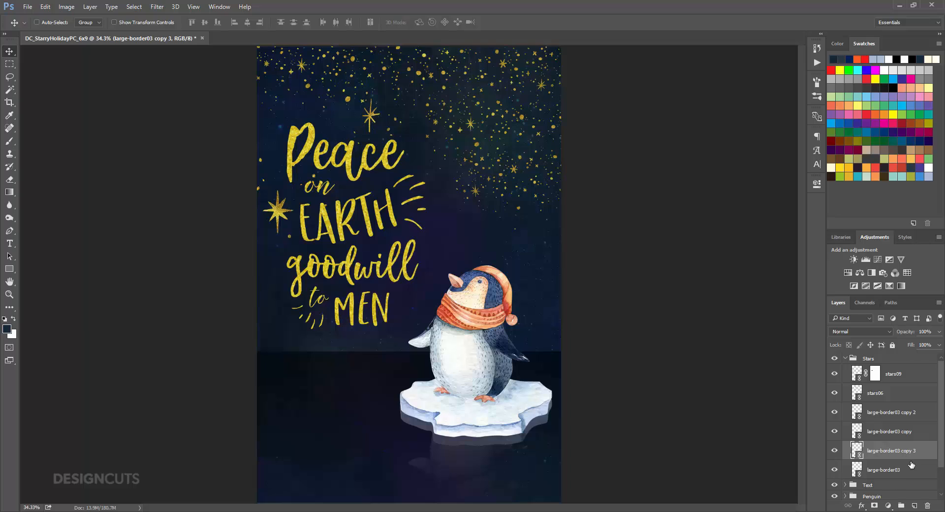
pyautogui.scroll(-3, 912, 465)
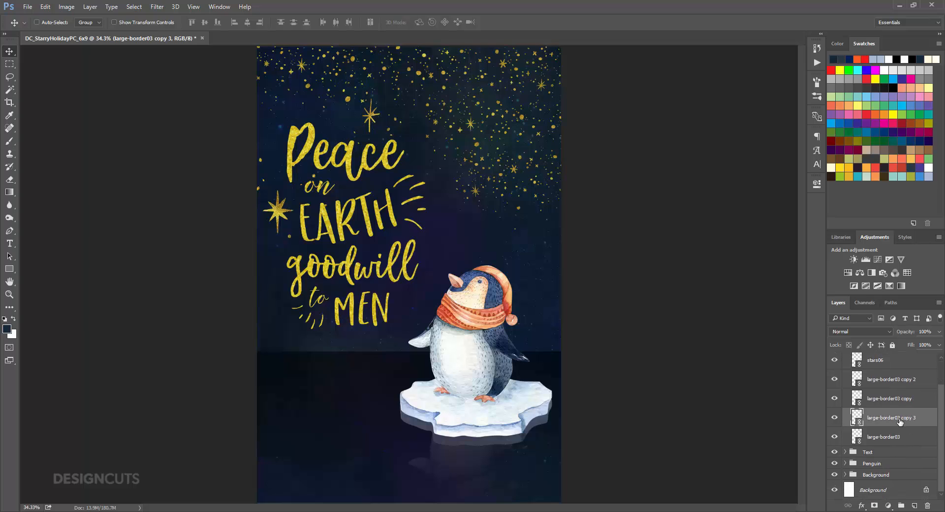
pyautogui.moveTo(900, 422); pyautogui.dragTo(890, 477)
pyautogui.scroll(2, 891, 477)
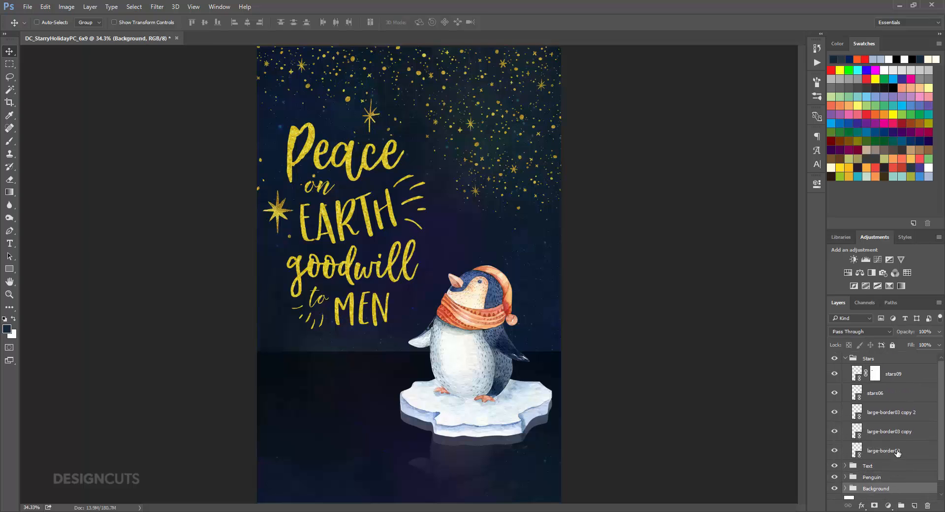
pyautogui.click(846, 359)
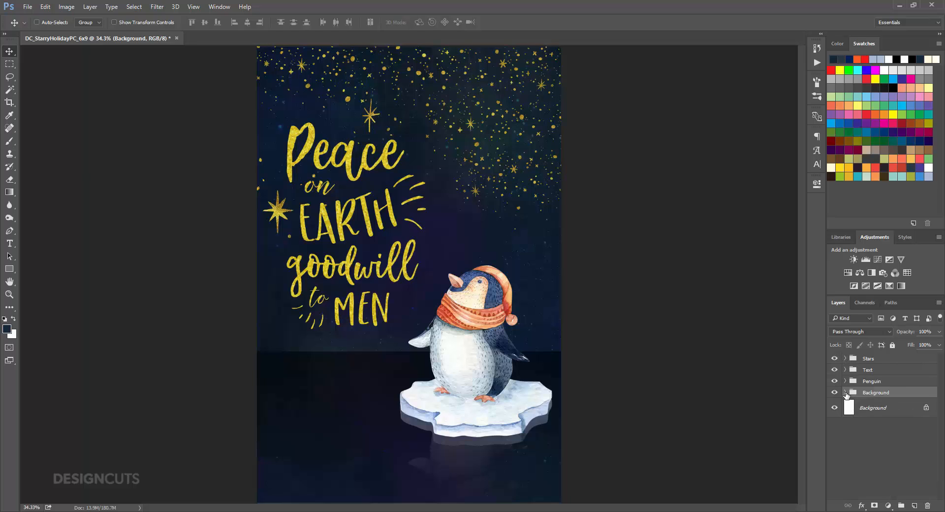
pyautogui.click(846, 392)
pyautogui.scroll(-1, 883, 447)
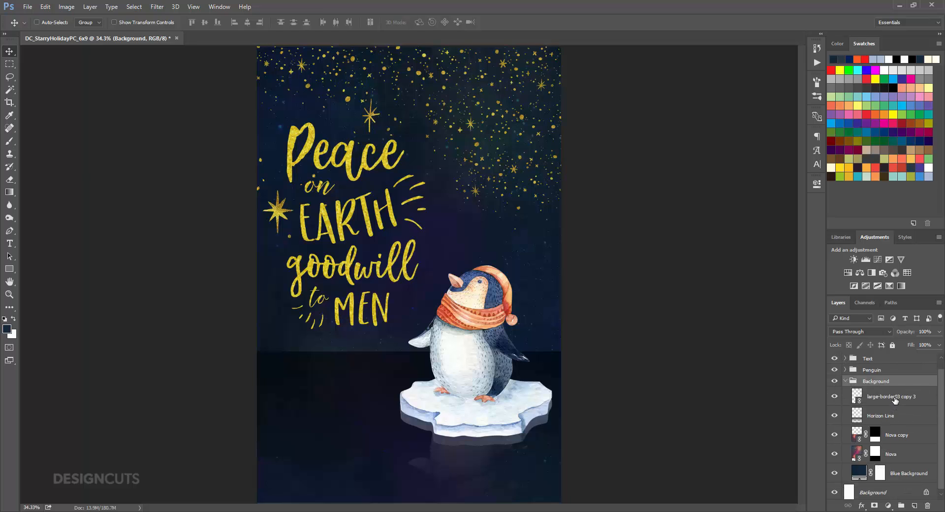
pyautogui.moveTo(895, 400); pyautogui.dragTo(896, 423)
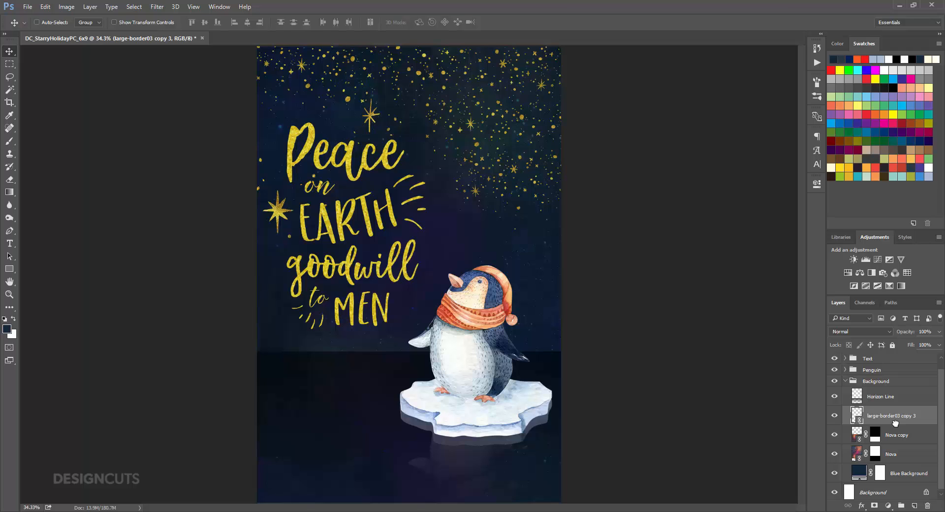
# - Flip the large-border03 copy in the Background group vertically and move it down to the postcard's bottom edge
pyautogui.click(45, 6)
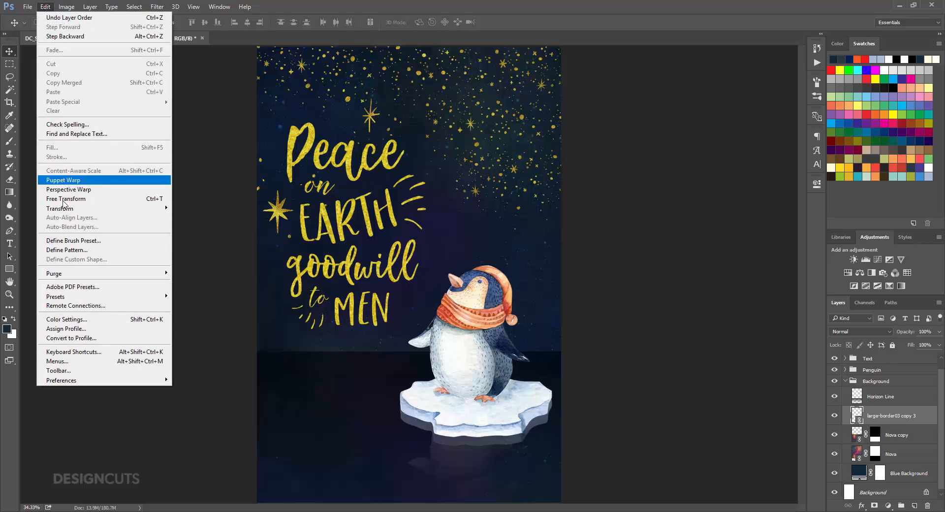
pyautogui.moveTo(64, 208)
pyautogui.click(219, 324)
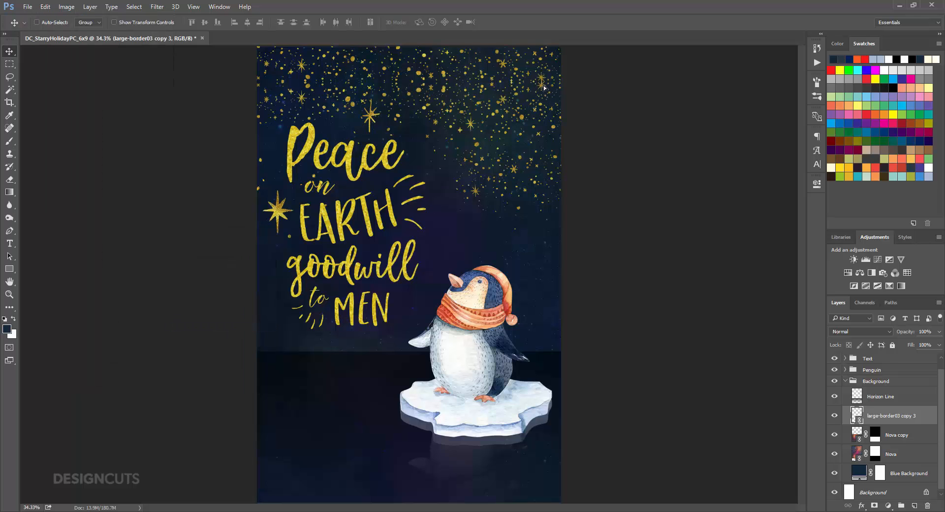
pyautogui.moveTo(544, 87); pyautogui.dragTo(538, 477)
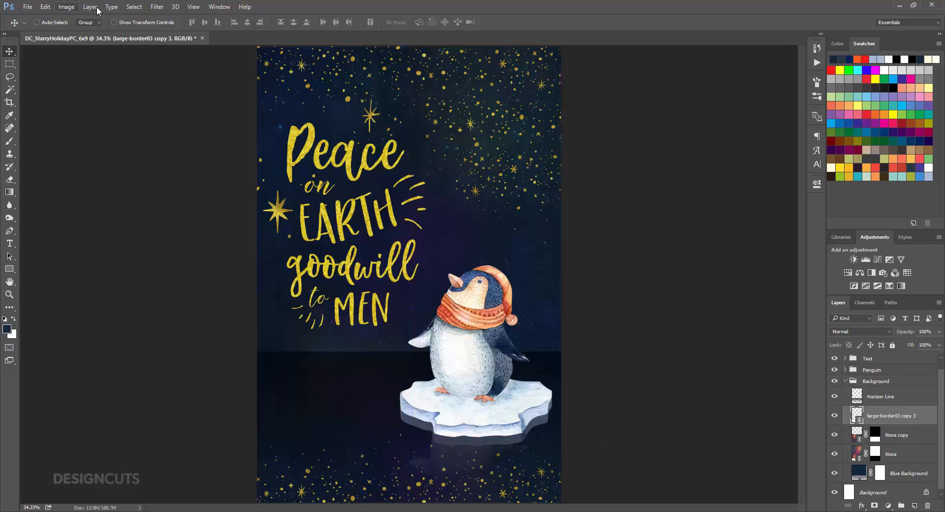
# - Apply a 2-pixel Gaussian Blur to the flipped star border and set its layer opacity to 20%
pyautogui.click(163, 11)
pyautogui.moveTo(176, 118)
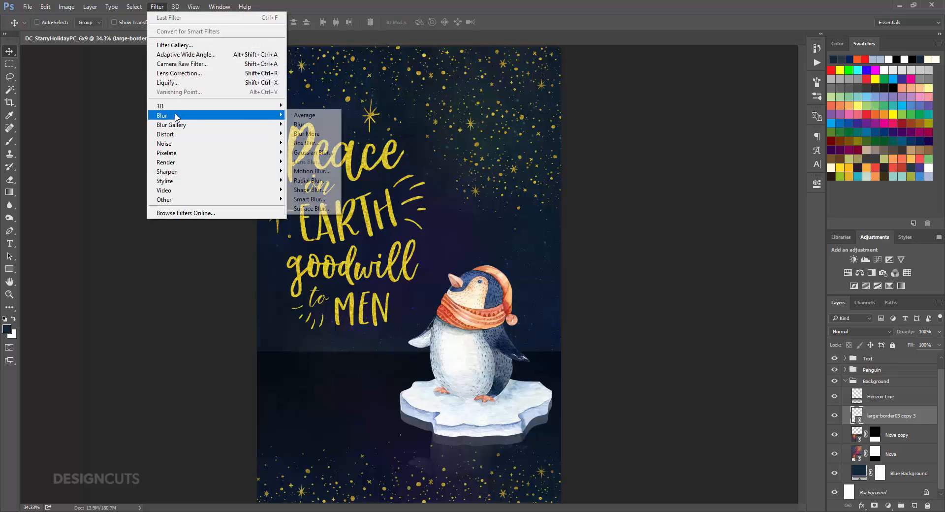
pyautogui.click(313, 152)
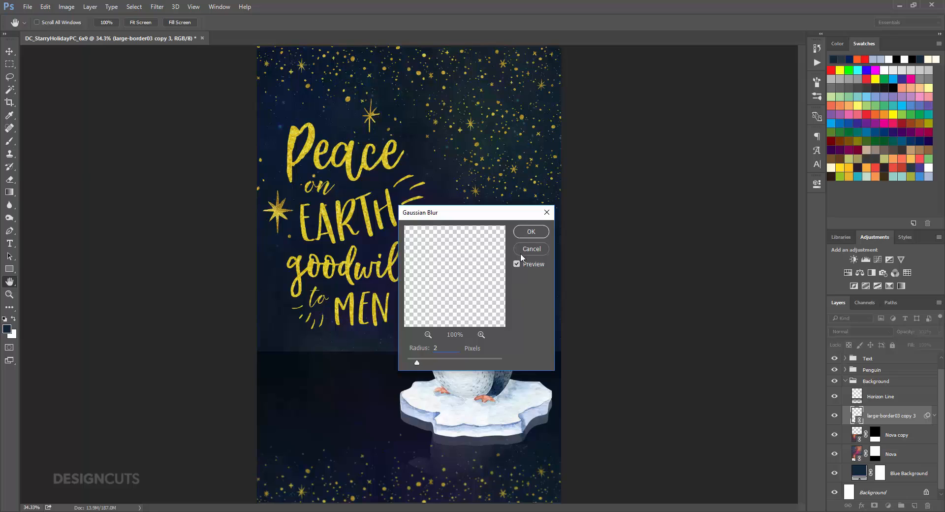
pyautogui.click(528, 233)
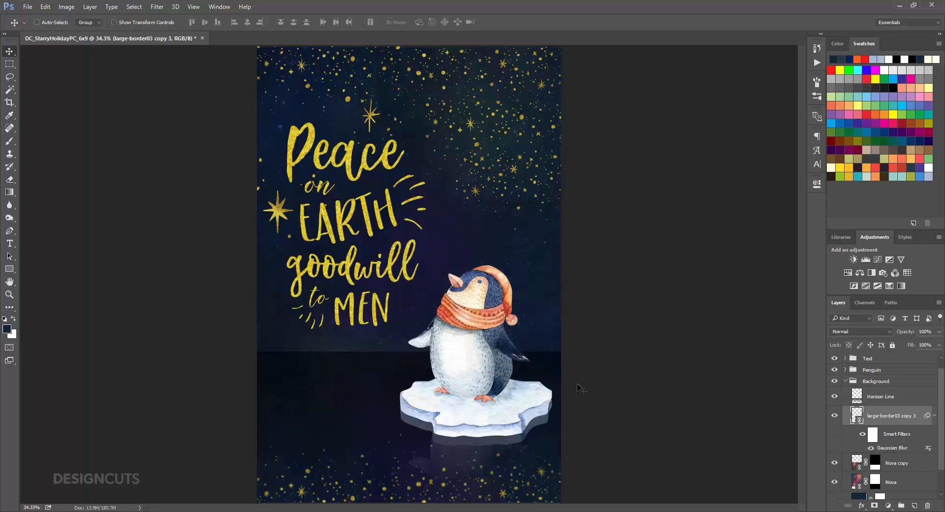
pyautogui.click(925, 330)
pyautogui.write('20')
# - Mask the flipped star border with the inverted combined selection of the Ice and Penguin Reflection layers, and collapse the open layer groups
pyautogui.click(845, 369)
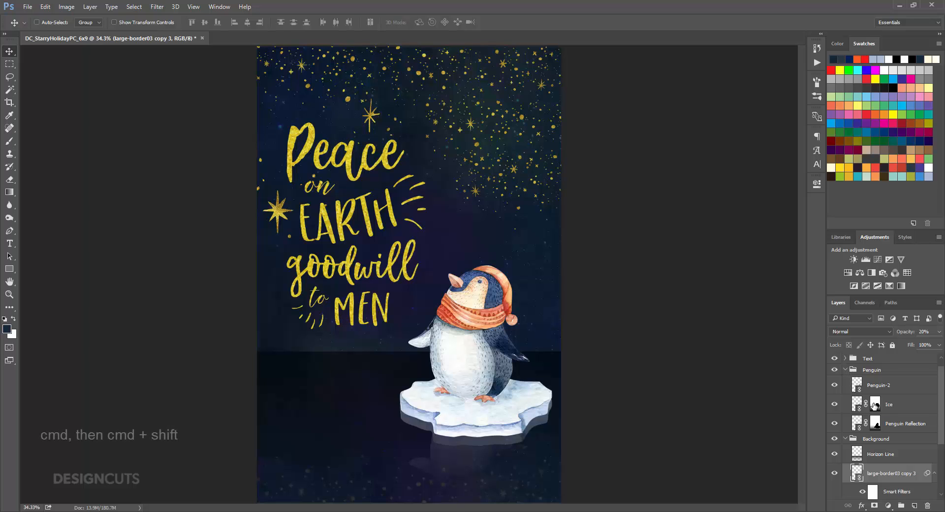
pyautogui.keyDown('ctrl'); pyautogui.click(857, 405); pyautogui.keyUp('ctrl')
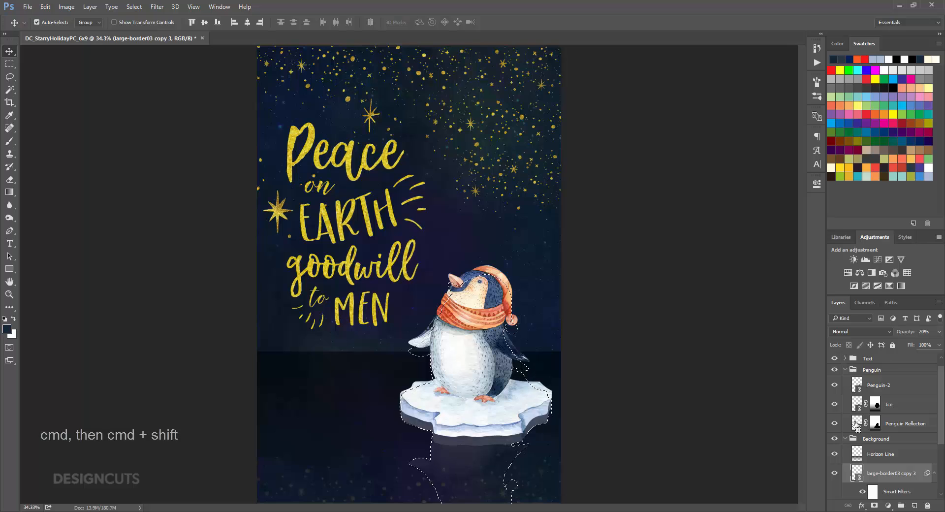
pyautogui.keyDown('ctrl'); pyautogui.keyDown('shift'); pyautogui.click(857, 424); pyautogui.keyUp('shift'); pyautogui.keyUp('ctrl')
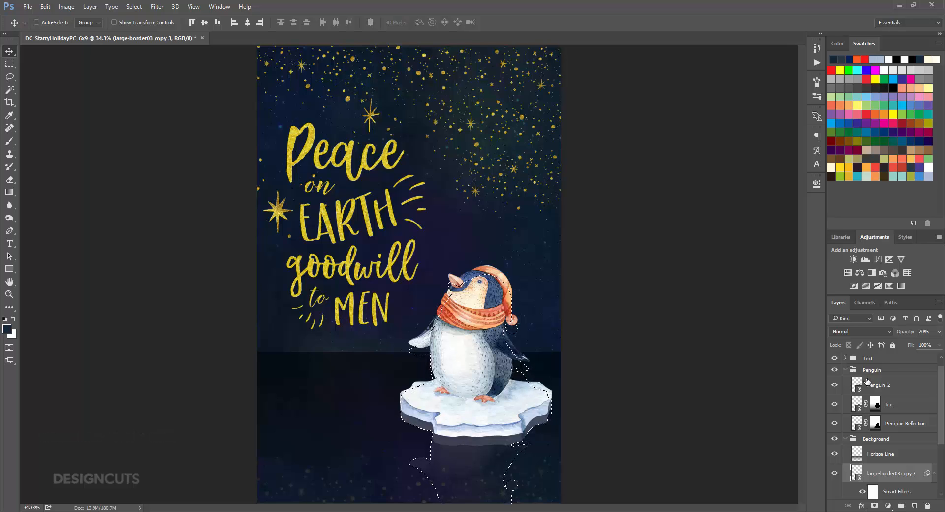
pyautogui.click(845, 369)
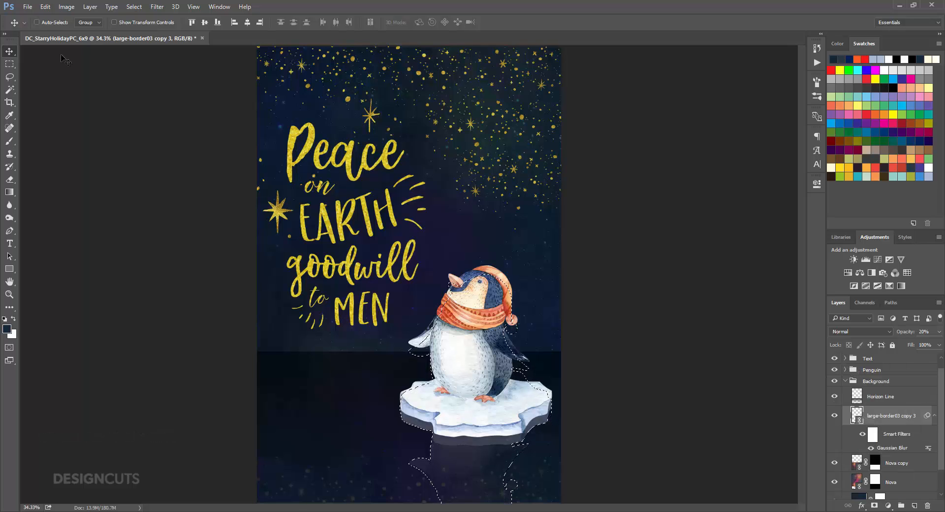
pyautogui.click(133, 6)
pyautogui.click(142, 46)
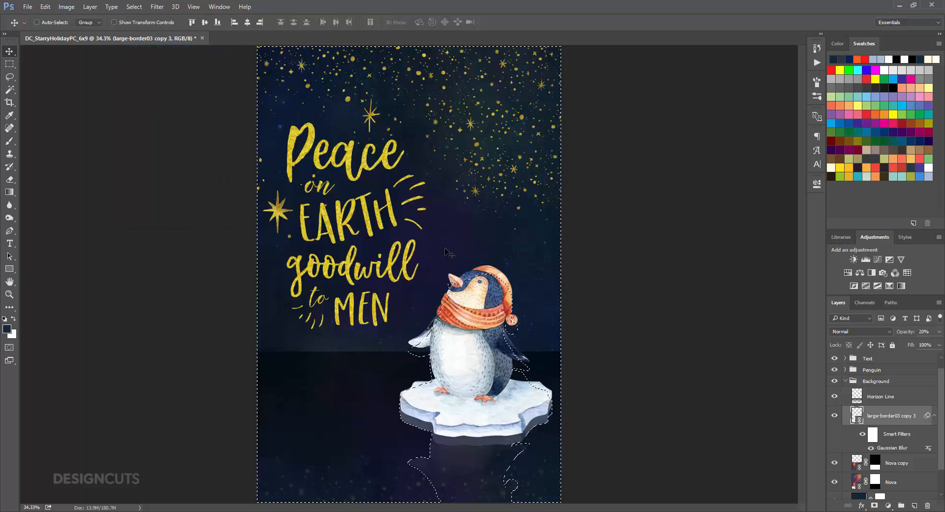
pyautogui.click(873, 506)
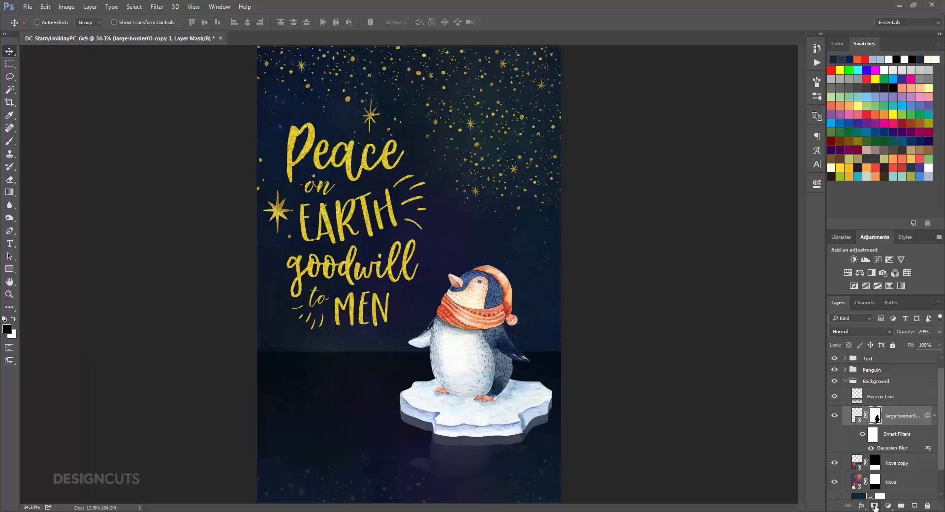
pyautogui.click(935, 415)
pyautogui.click(845, 382)
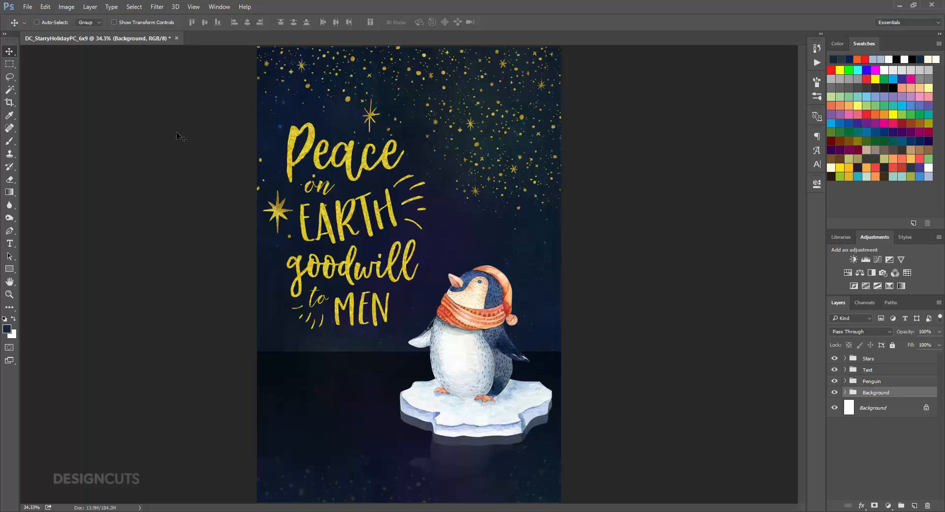
# - Create a new document named DC_StarryHolidayPC_Back, 9 inches wide by 6 inches high at 300 pixels/inch
pyautogui.click(27, 7)
pyautogui.click(29, 18)
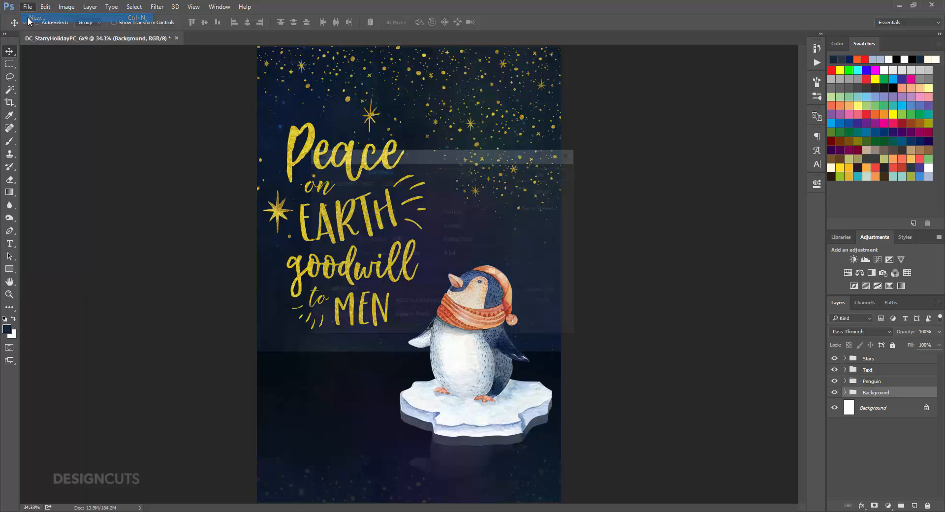
pyautogui.doubleClick(386, 210)
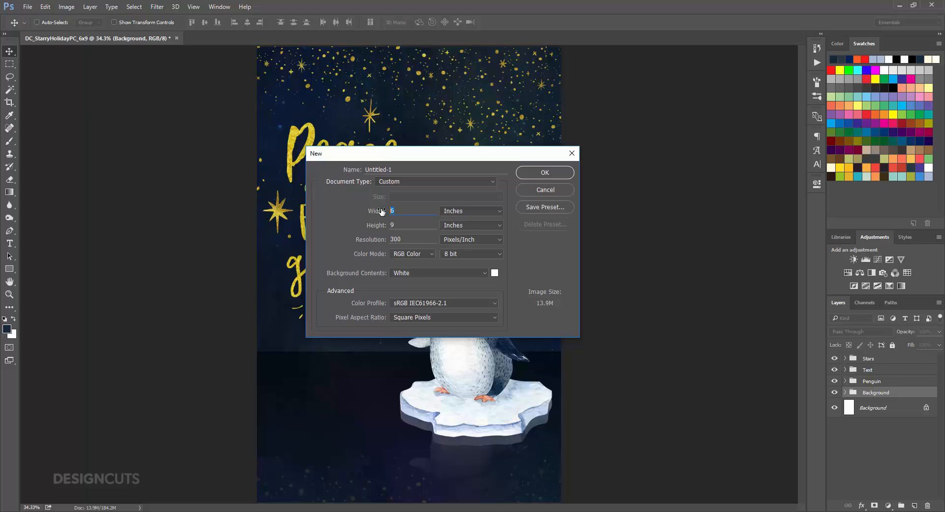
pyautogui.write('9')
pyautogui.doubleClick(396, 170)
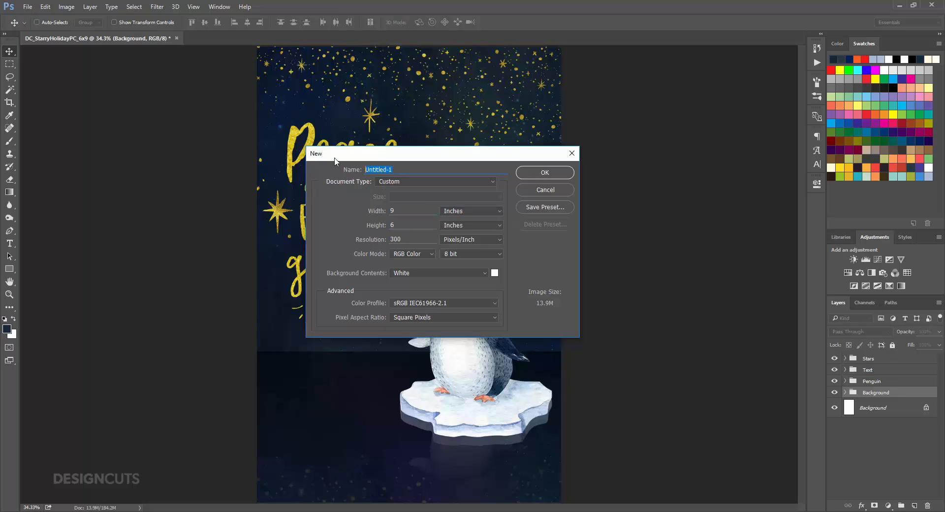
pyautogui.write('DC_StarryHolidayPC_Back')
pyautogui.click(557, 177)
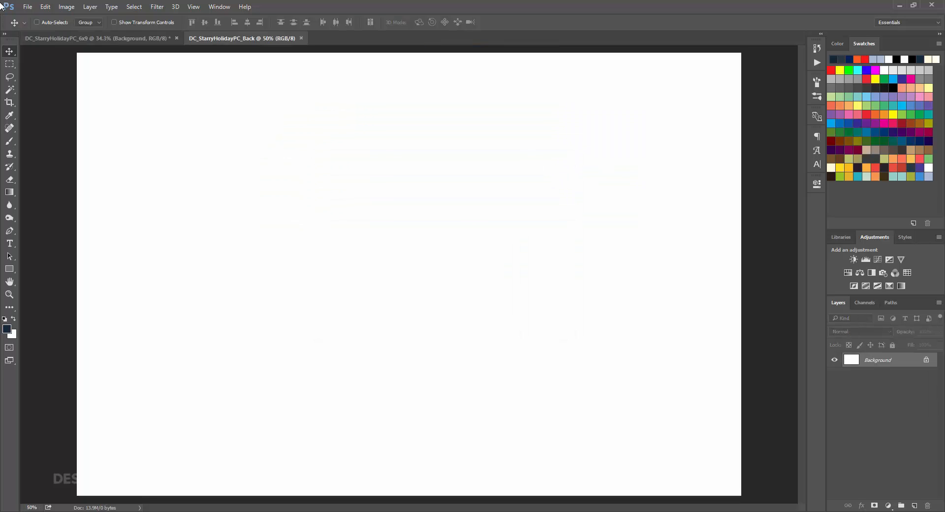
# - Place large-border03 from the Annie_Sauvage folder as a linked image and position it along the top edge of the postcard back
pyautogui.click(27, 7)
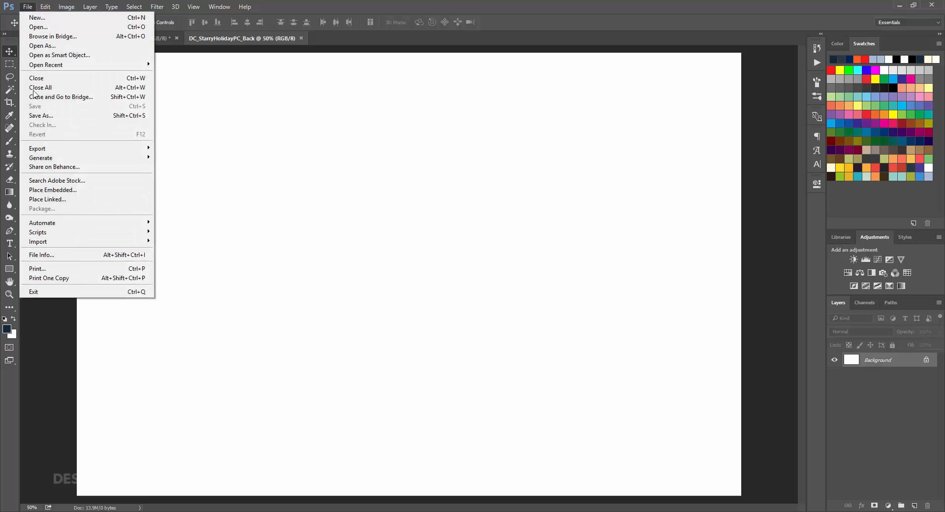
pyautogui.click(47, 199)
pyautogui.click(139, 101)
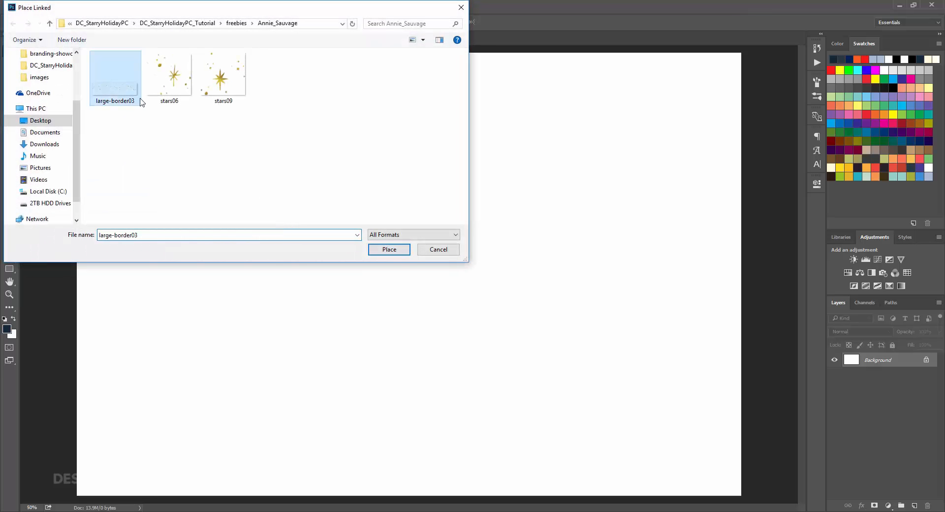
pyautogui.click(403, 251)
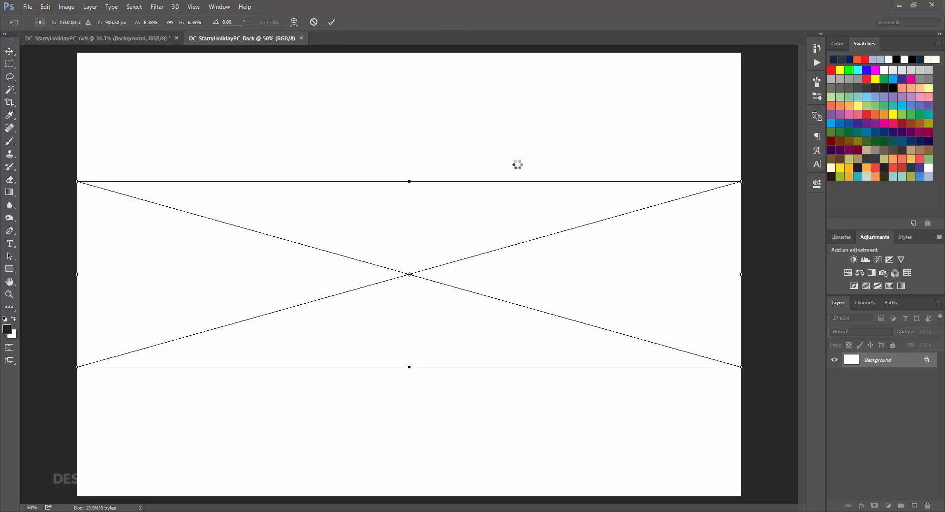
pyautogui.moveTo(546, 261); pyautogui.dragTo(546, 105)
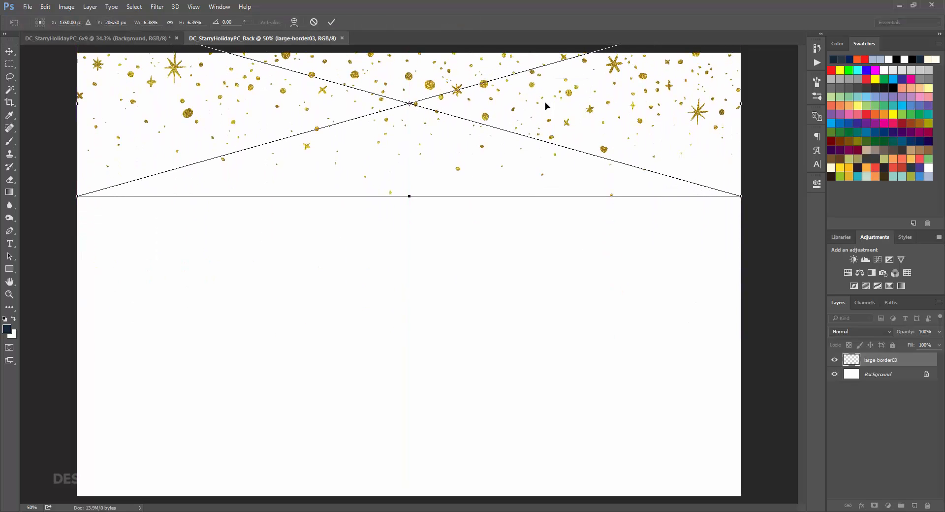
pyautogui.press('Return')
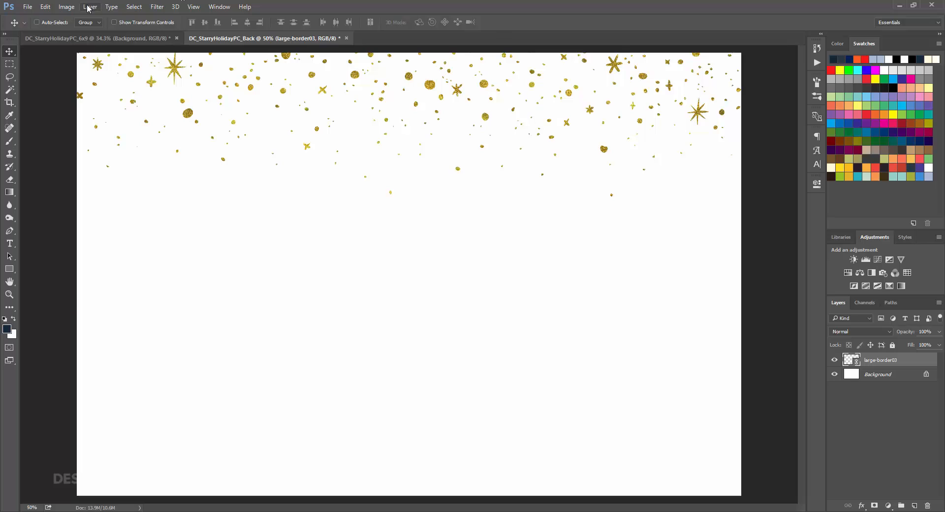
# - Place Penguin-2 from the Peace_ART folder as a linked image above the star border layer
pyautogui.click(27, 6)
pyautogui.click(50, 202)
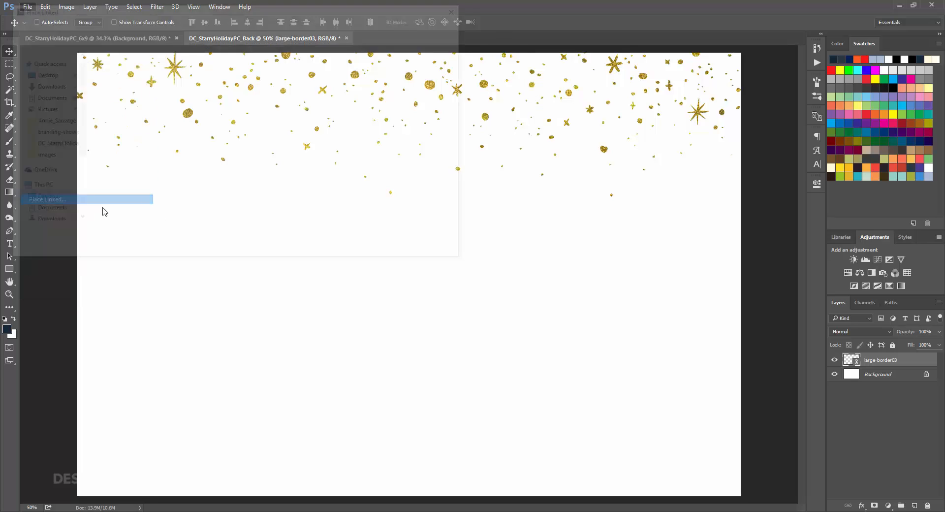
pyautogui.click(236, 24)
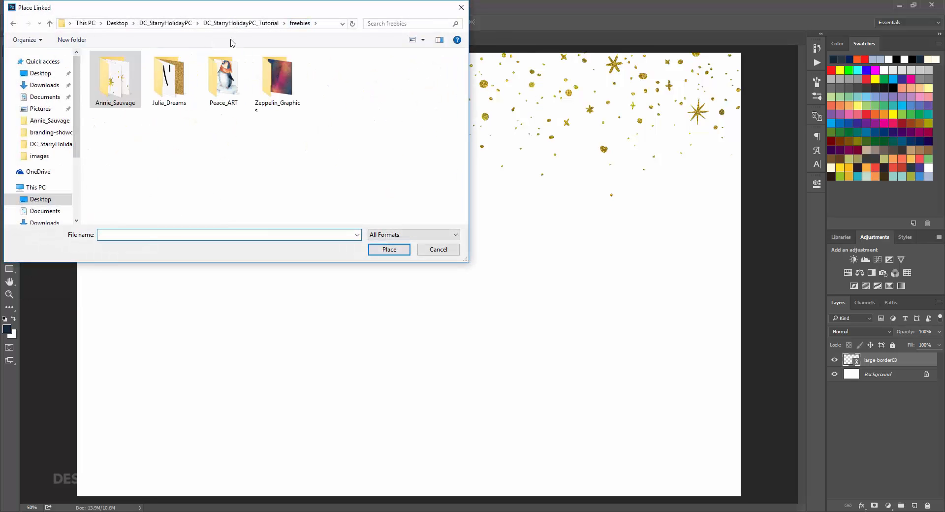
pyautogui.doubleClick(224, 76)
pyautogui.click(127, 79)
pyautogui.click(389, 250)
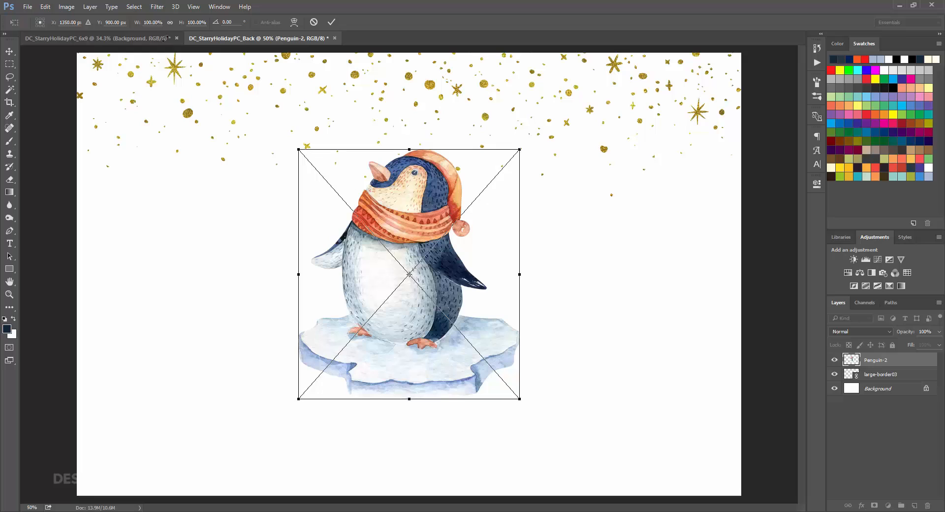
# - Flip the penguin horizontally by scaling its width to -56% and height to 56%, and place it in the postcard's lower-left corner
pyautogui.moveTo(158, 22); pyautogui.dragTo(131, 22)
pyautogui.write('-56')
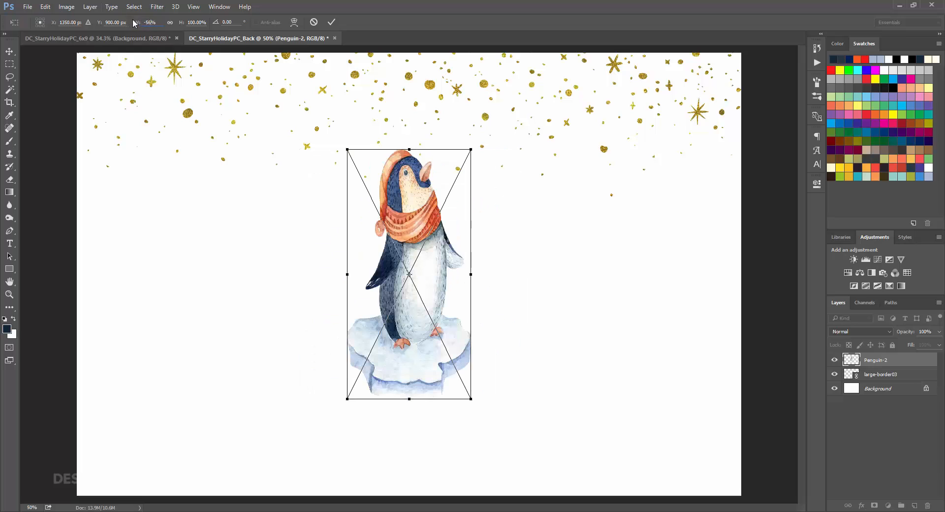
pyautogui.click(171, 23)
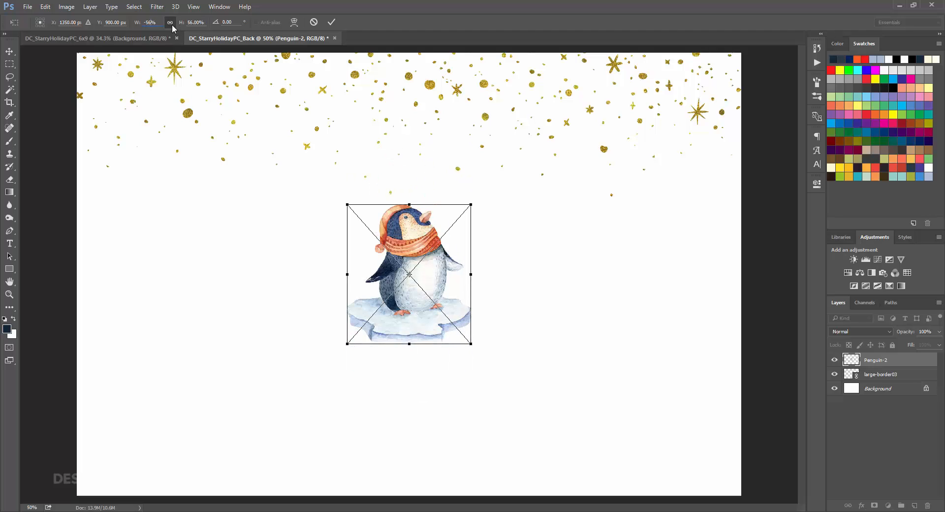
pyautogui.press('Return')
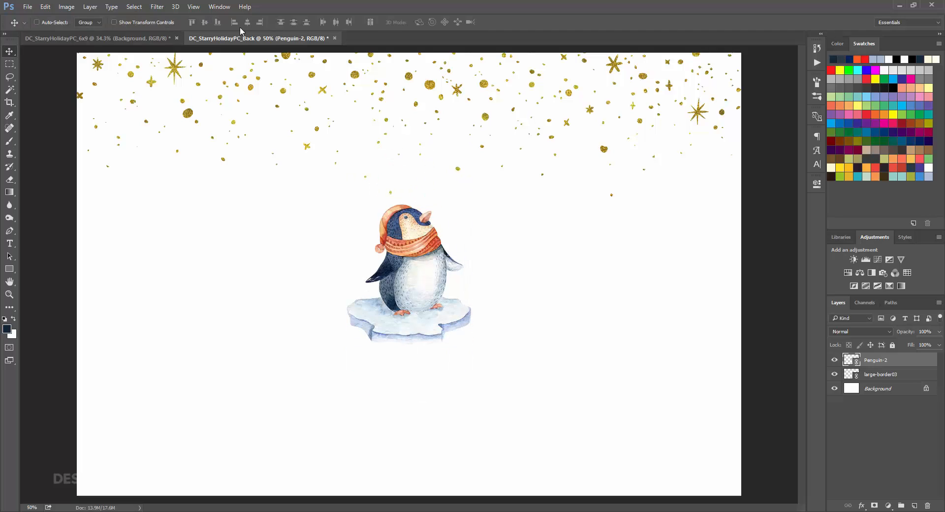
pyautogui.moveTo(413, 278); pyautogui.dragTo(149, 420)
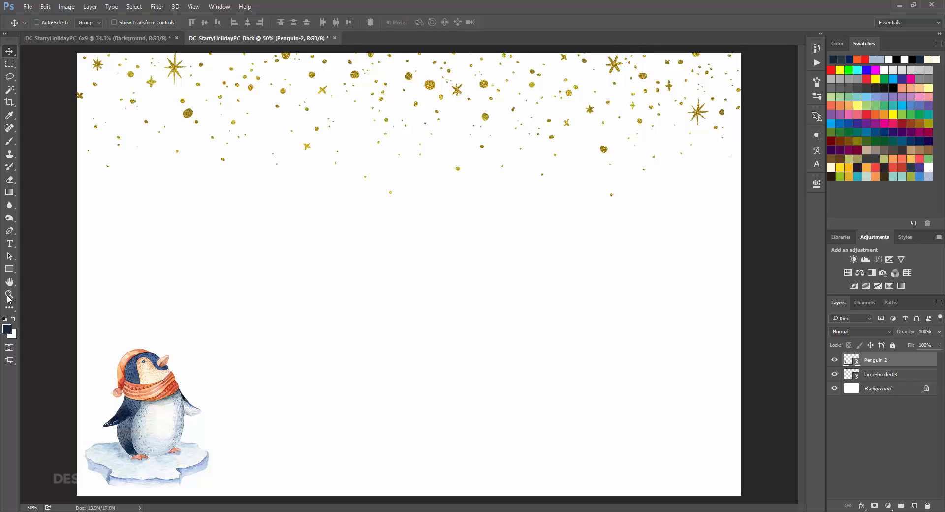
# - Add the text "Happy" to the right of the penguin and set its font size to 33 pt
pyautogui.click(9, 243)
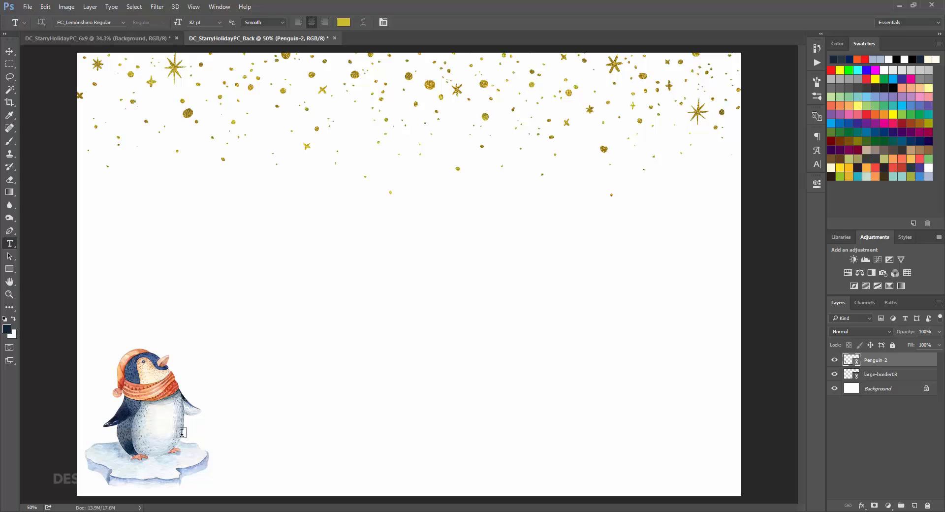
pyautogui.click(213, 421)
pyautogui.write('HAPPY')
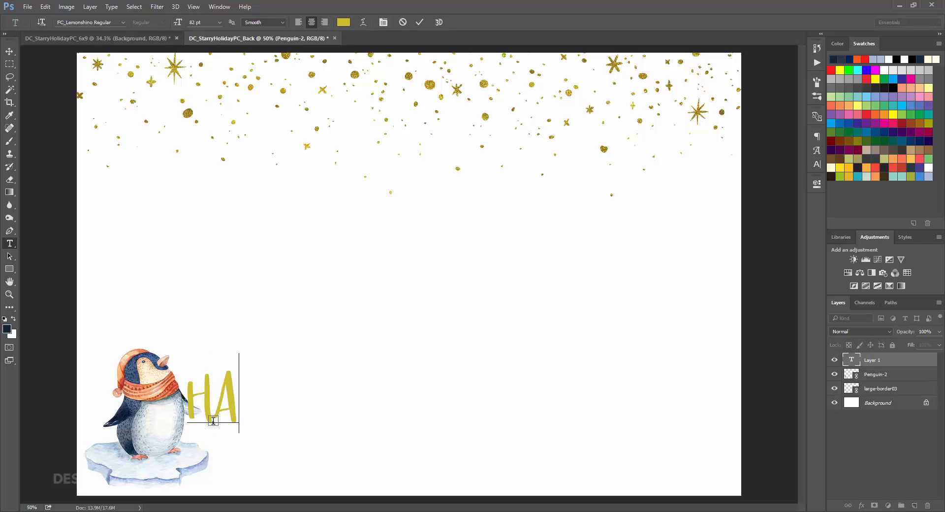
pyautogui.click(10, 51)
pyautogui.moveTo(276, 412); pyautogui.dragTo(335, 426)
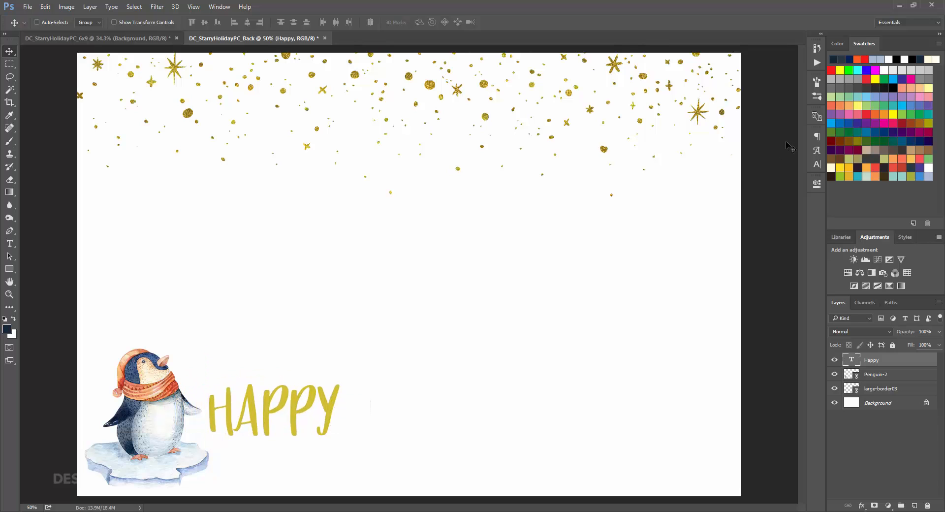
pyautogui.click(818, 166)
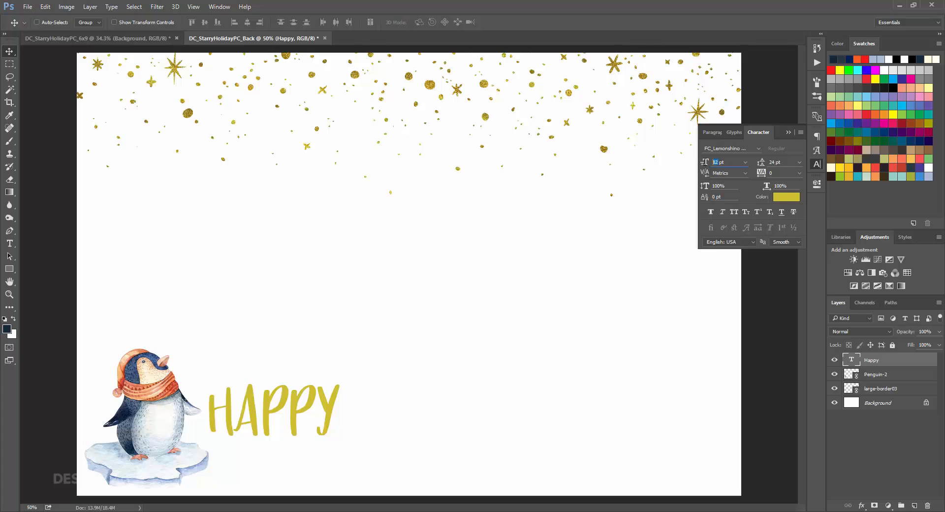
pyautogui.write('33')
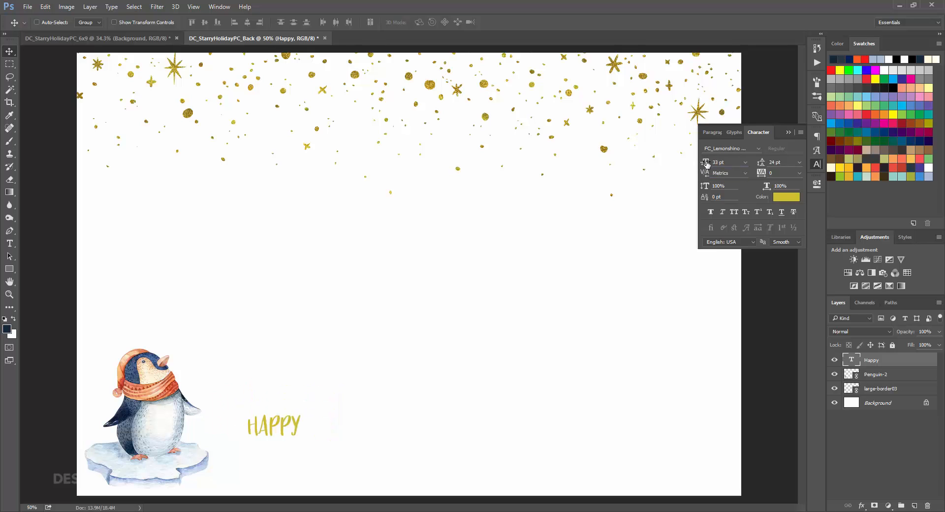
# - Recolor the Happy text to RGB 168, 192, 218 and move it close beside the penguin's wing
pyautogui.click(787, 197)
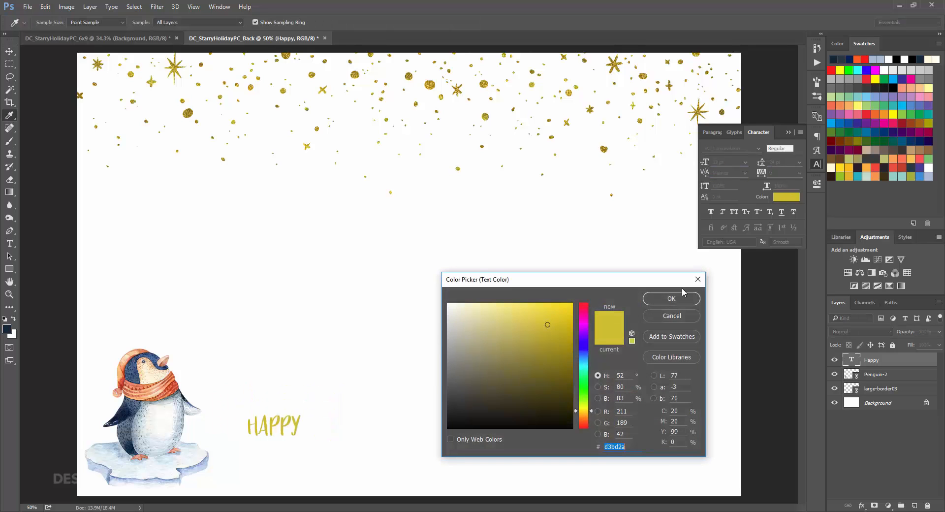
pyautogui.click(628, 411)
pyautogui.write('168')
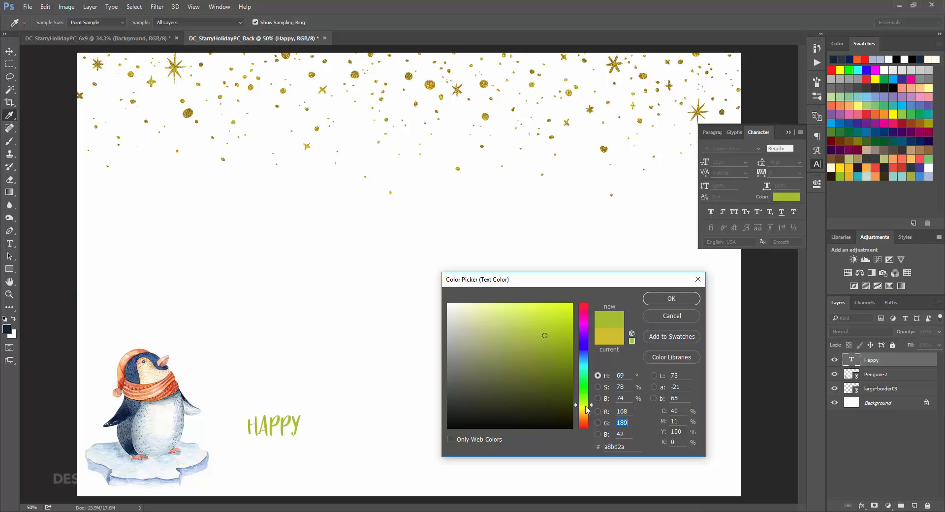
pyautogui.write('192')
pyautogui.press('Tab')
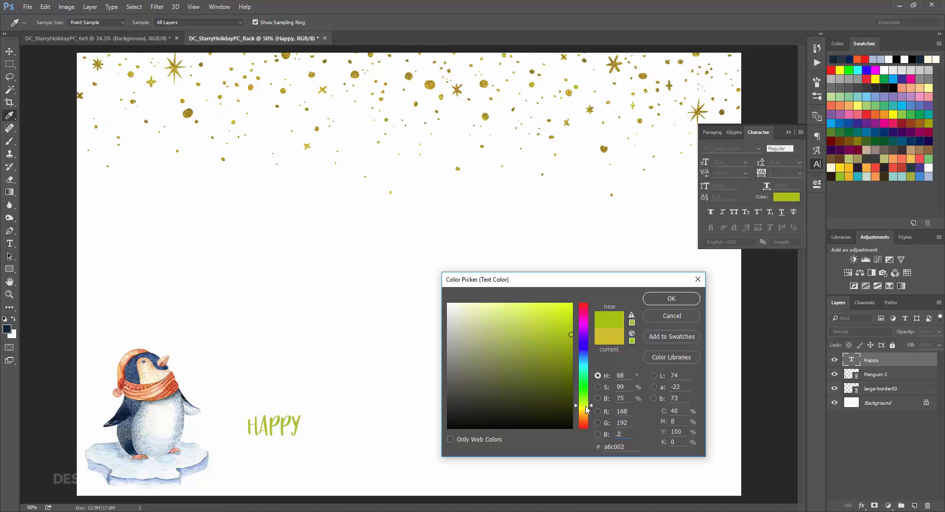
pyautogui.write('218')
pyautogui.press('Tab')
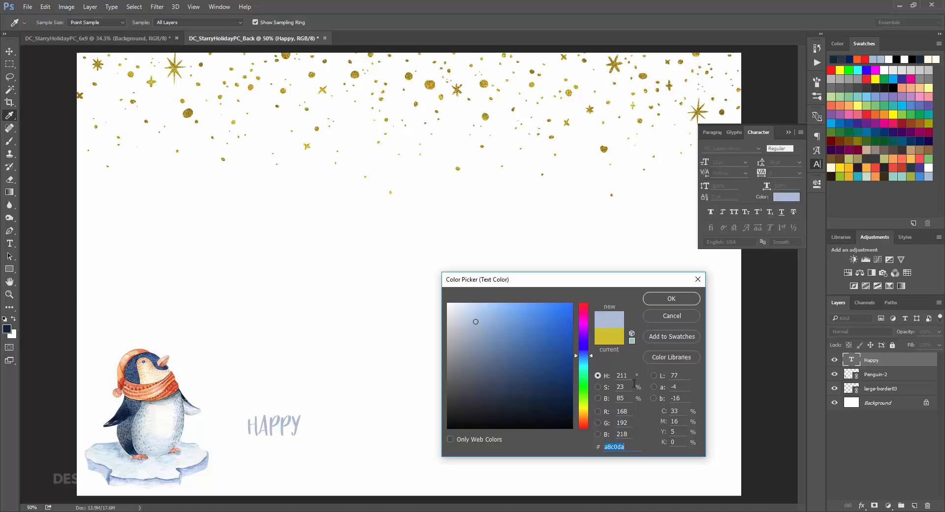
pyautogui.click(696, 300)
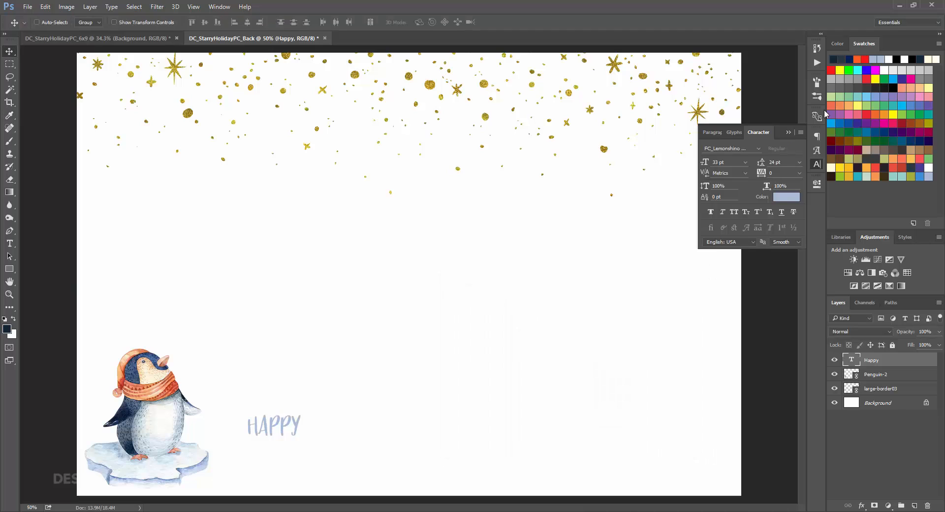
pyautogui.click(817, 164)
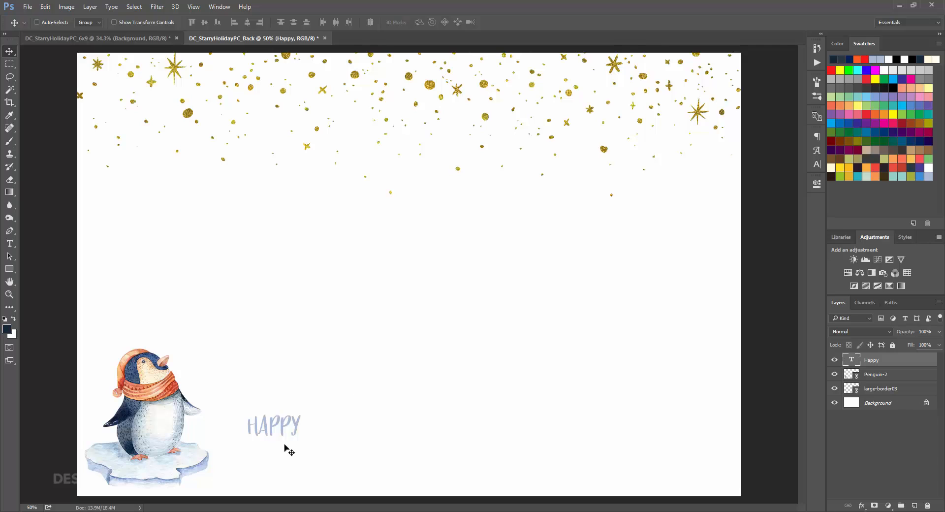
pyautogui.moveTo(288, 435); pyautogui.dragTo(248, 440)
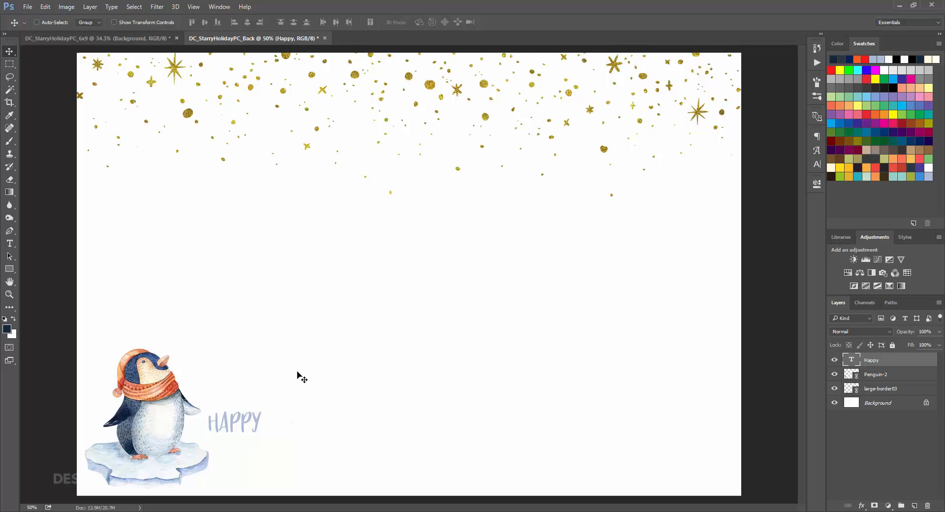
# - Add the text "Holidays!" below Happy and set its font to FC_Little Anchor Regular
pyautogui.click(9, 243)
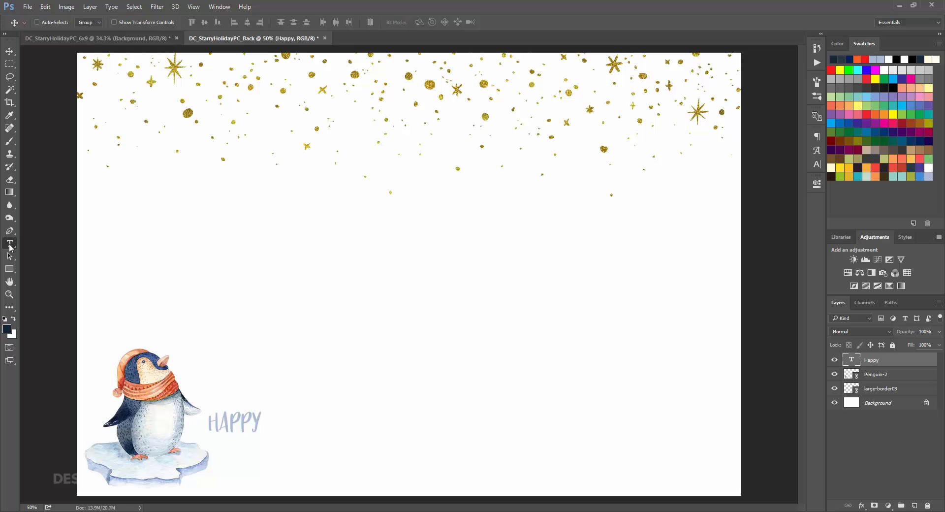
pyautogui.click(236, 460)
pyautogui.write('Holidays!')
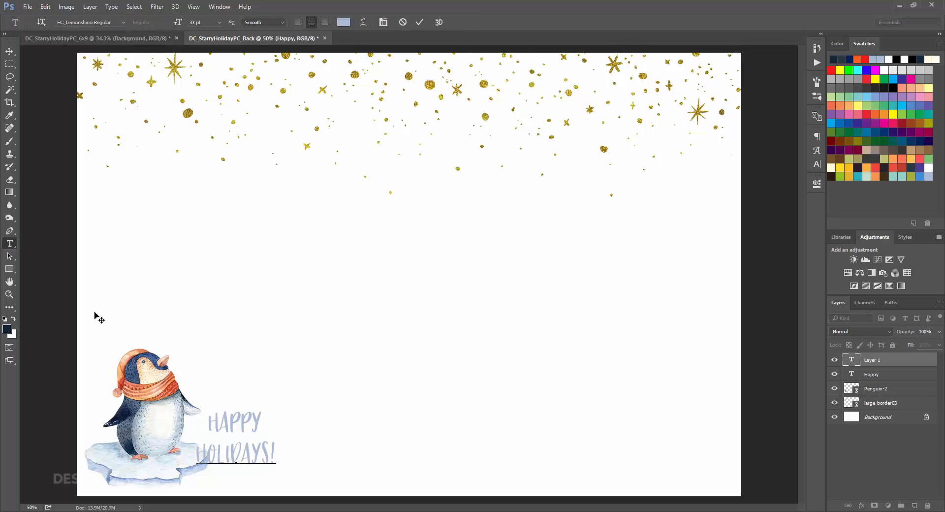
pyautogui.click(9, 51)
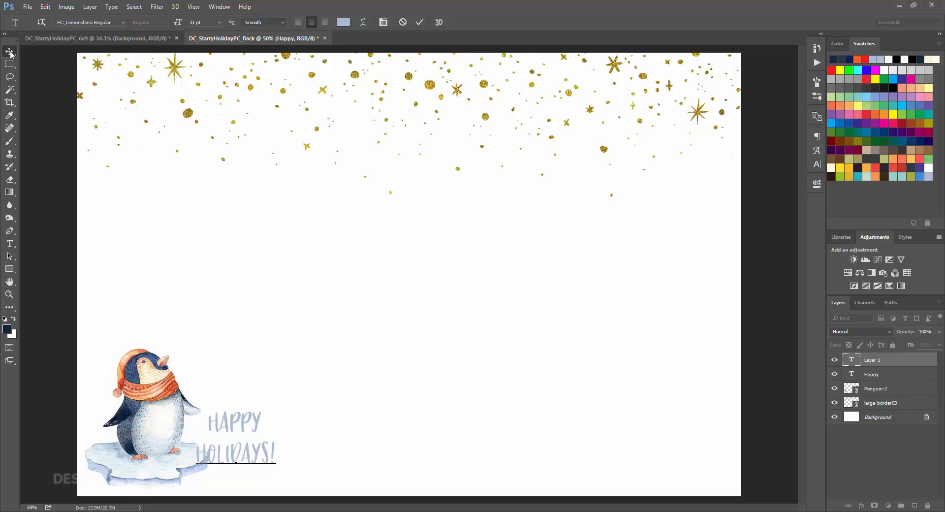
pyautogui.click(817, 164)
pyautogui.click(759, 148)
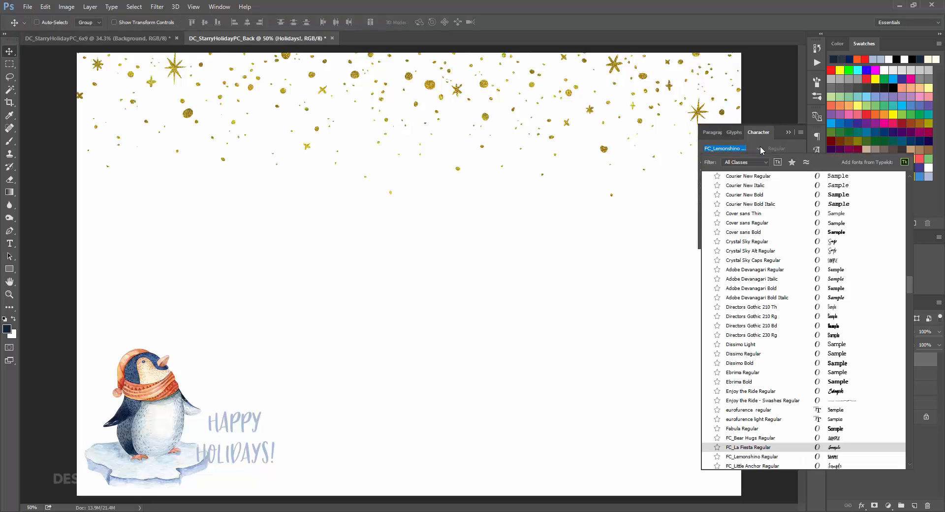
pyautogui.click(746, 464)
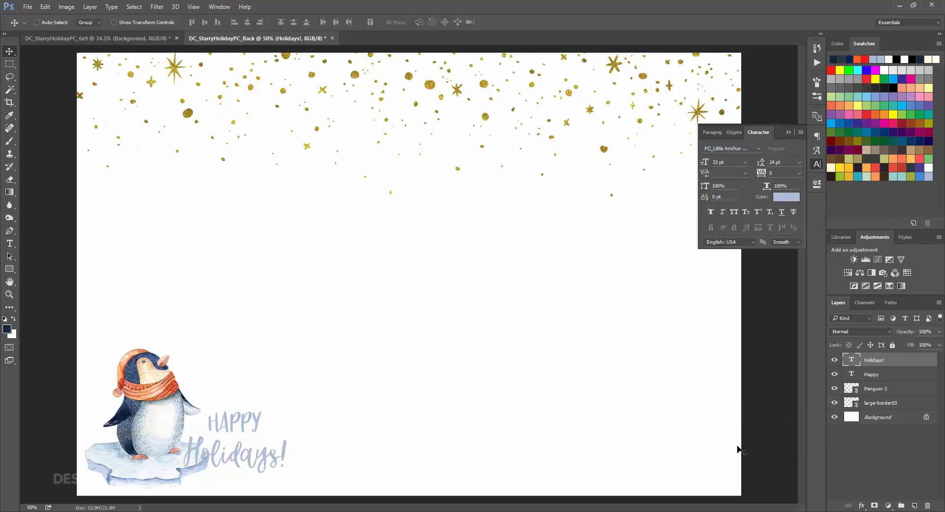
# - Warp the Holidays! text with the Rise style at +15% bend and position it just below Happy, clear of the ice
pyautogui.click(112, 7)
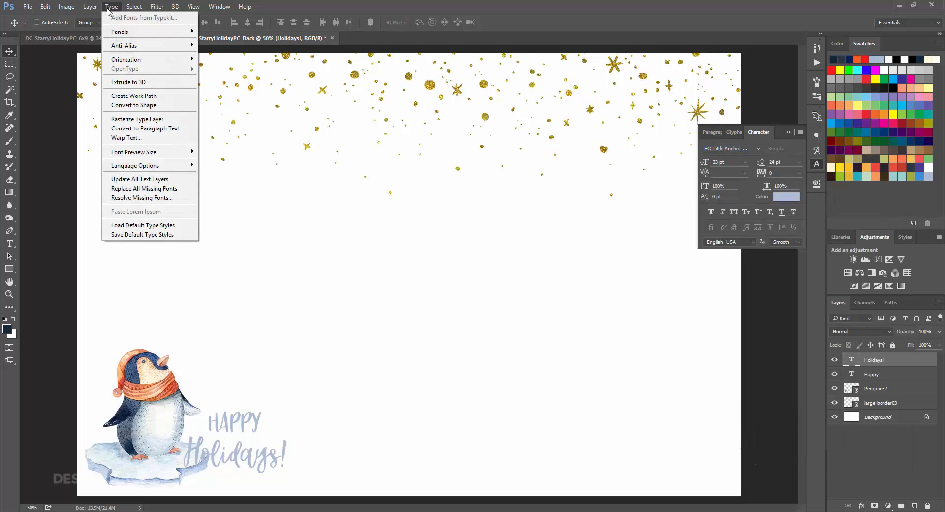
pyautogui.click(123, 138)
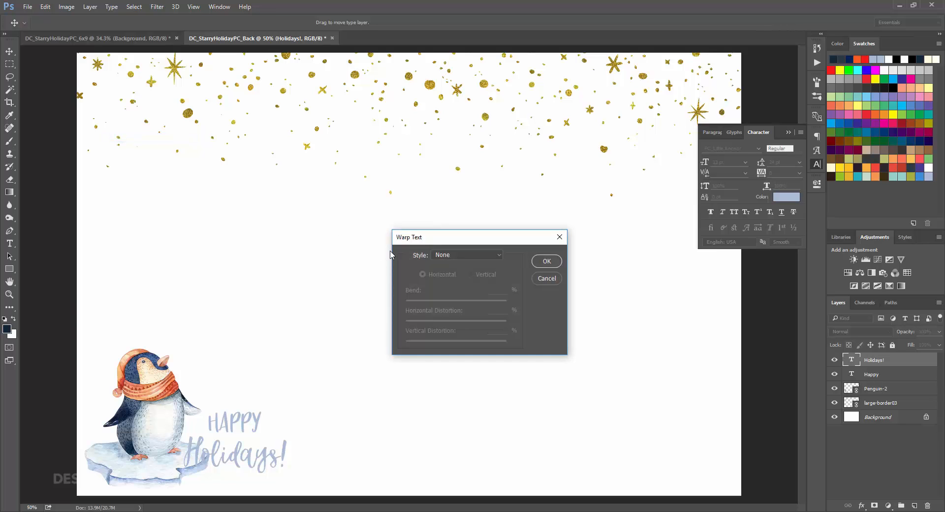
pyautogui.click(465, 254)
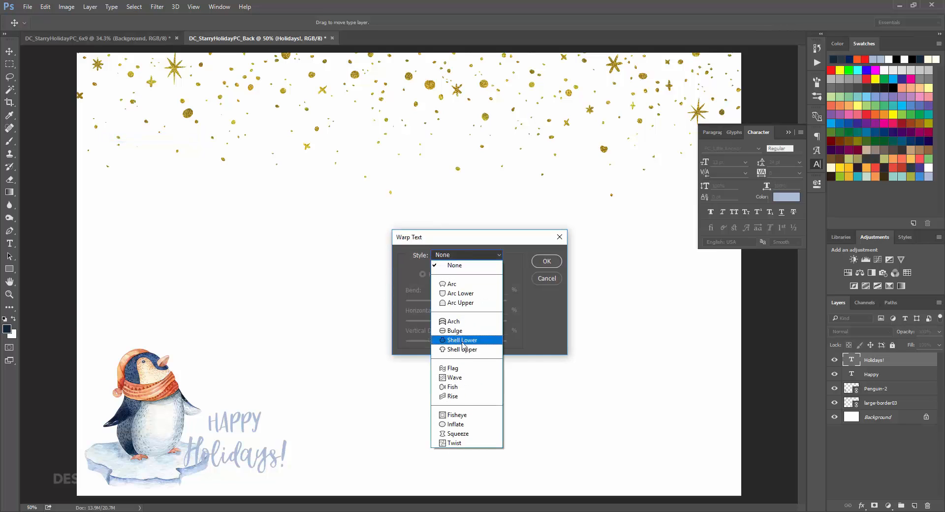
pyautogui.click(462, 397)
pyautogui.moveTo(482, 301); pyautogui.dragTo(464, 302)
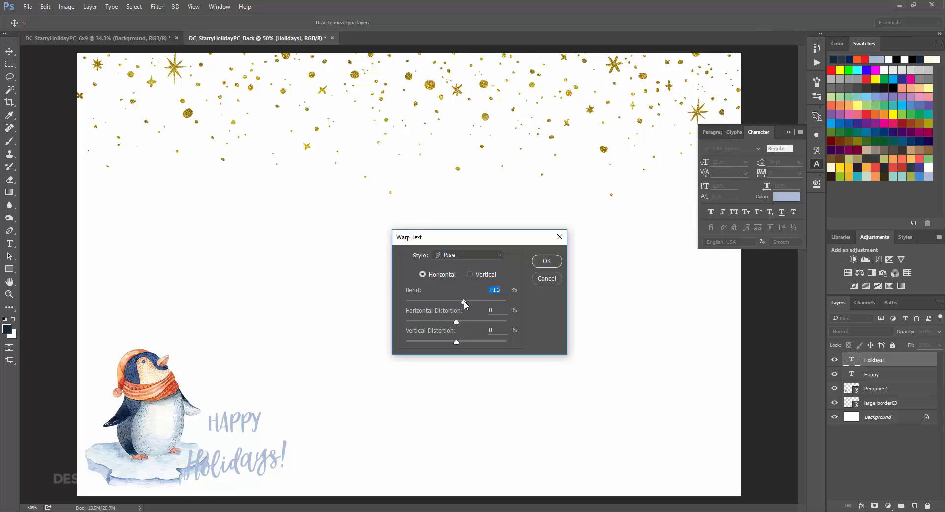
pyautogui.click(550, 262)
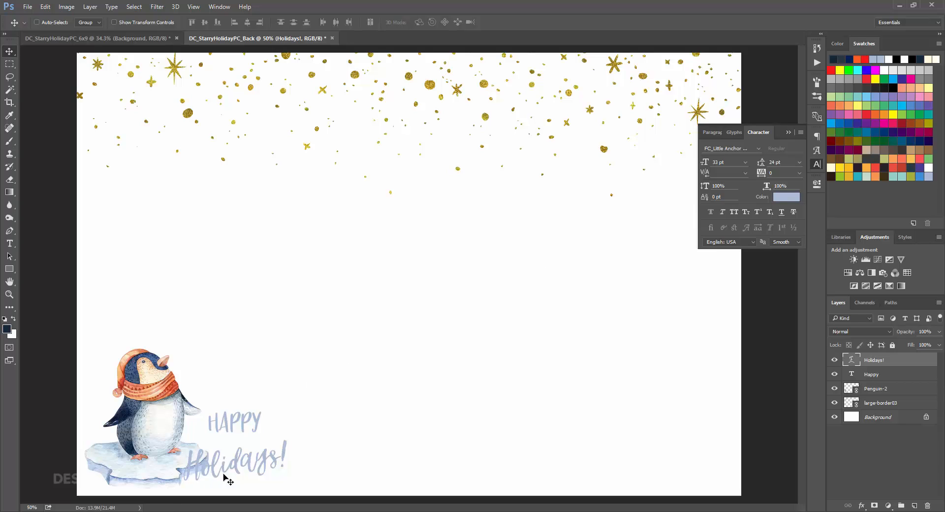
pyautogui.moveTo(234, 469); pyautogui.dragTo(301, 460)
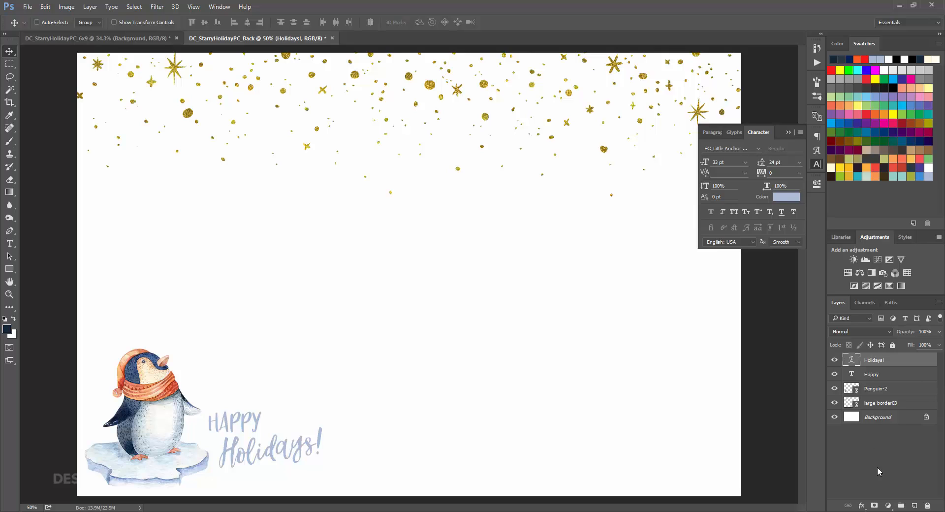
# - Create a new layer named Blue Background and place it between the large-border03 and Background layers
pyautogui.click(915, 506)
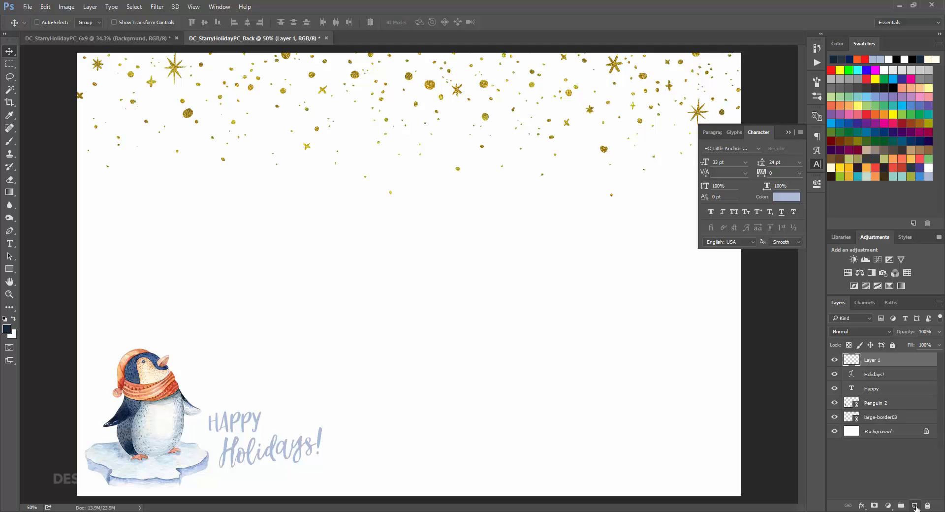
pyautogui.doubleClick(871, 360)
pyautogui.write('Blue Background')
pyautogui.press('Return')
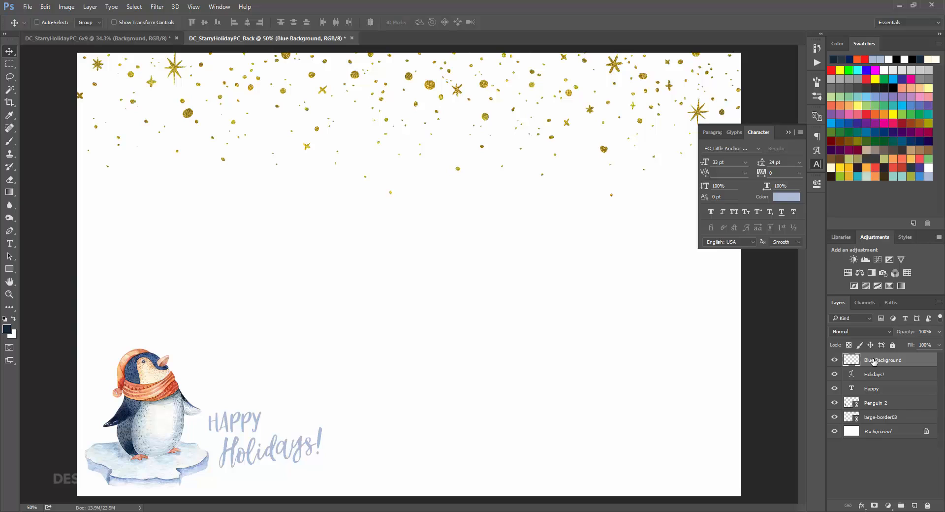
pyautogui.moveTo(874, 362); pyautogui.dragTo(880, 418)
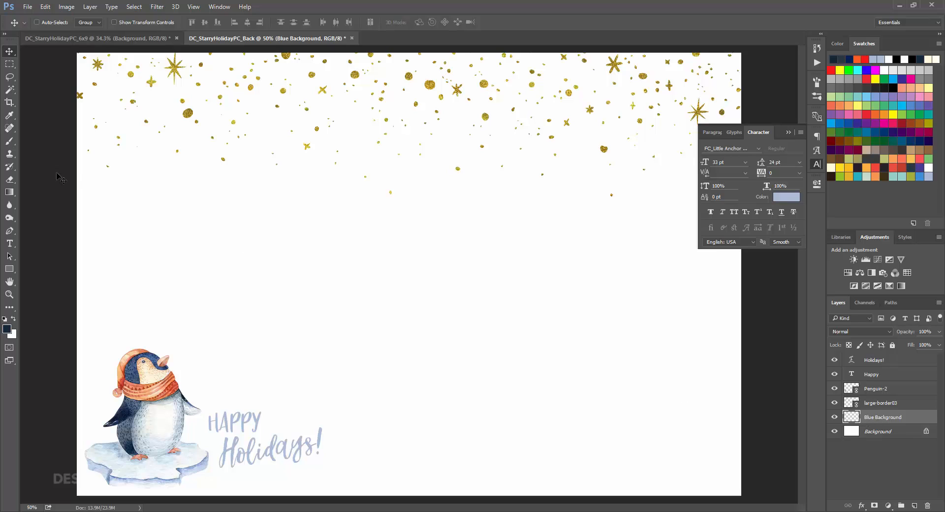
# - Set up the Brush tool with the Watercolor Build Up preset at 20% opacity
pyautogui.click(9, 140)
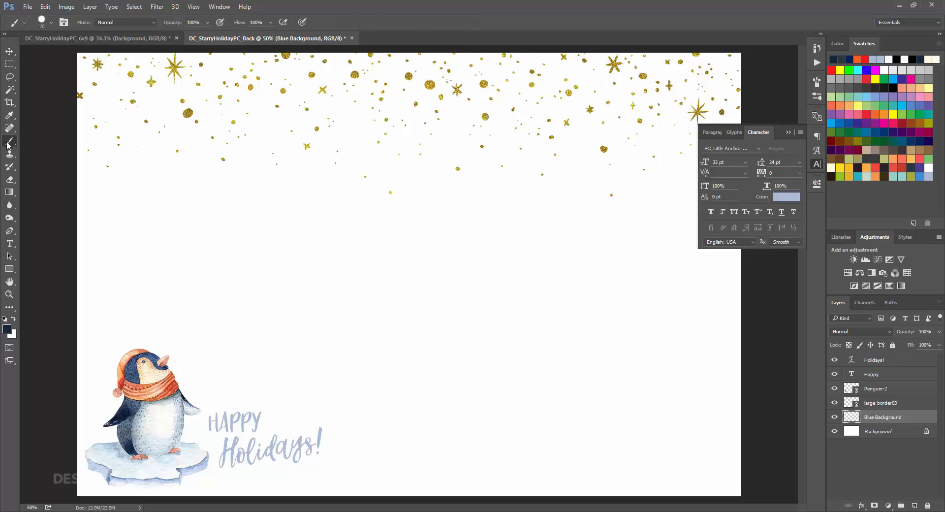
pyautogui.click(52, 25)
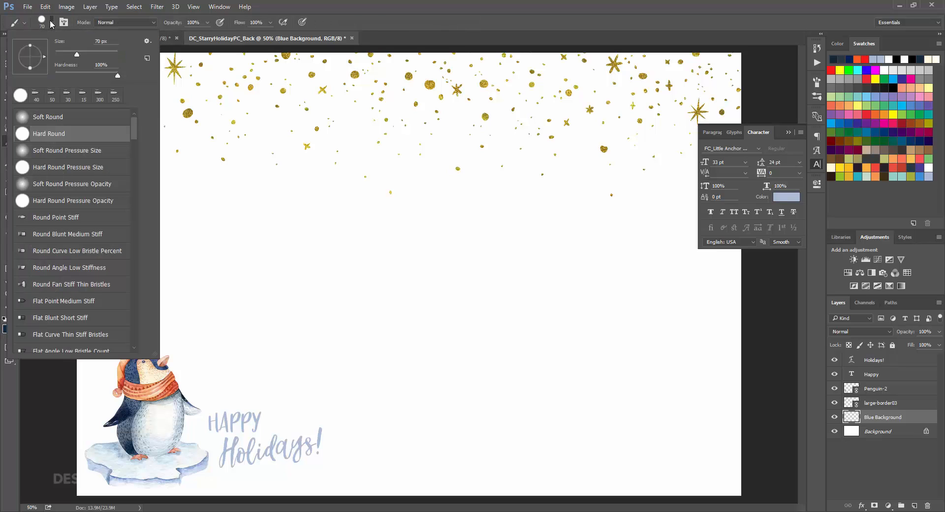
pyautogui.scroll(-4, 70, 212)
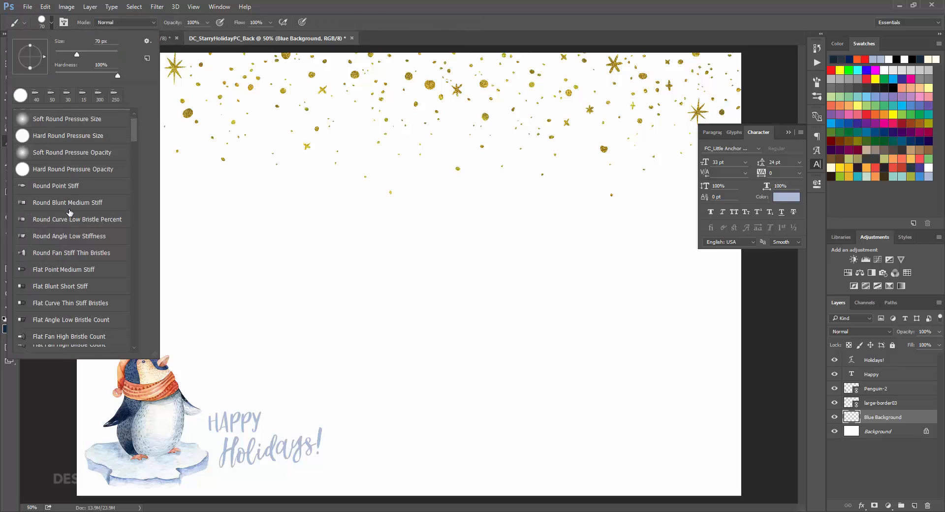
pyautogui.scroll(-8, 70, 212)
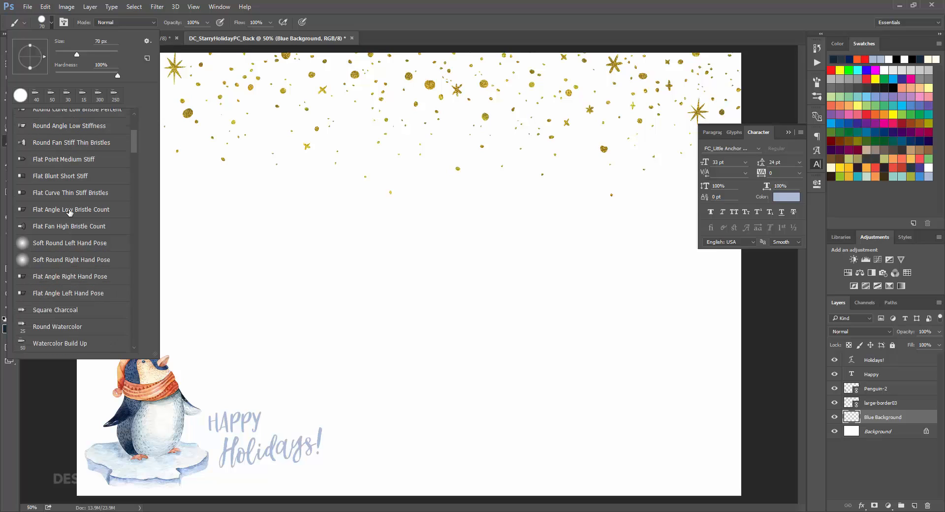
pyautogui.scroll(-2, 70, 213)
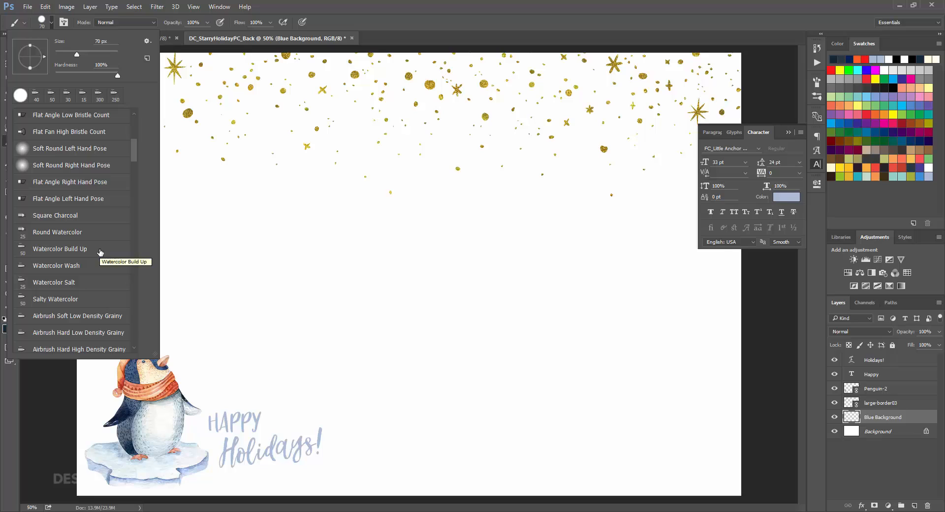
pyautogui.click(100, 252)
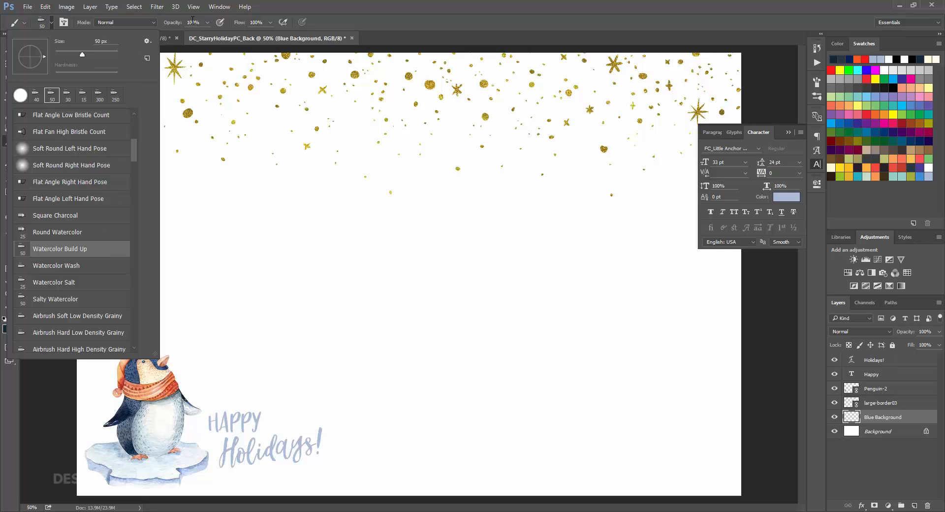
pyautogui.click(192, 21)
pyautogui.write('20')
pyautogui.press('Return')
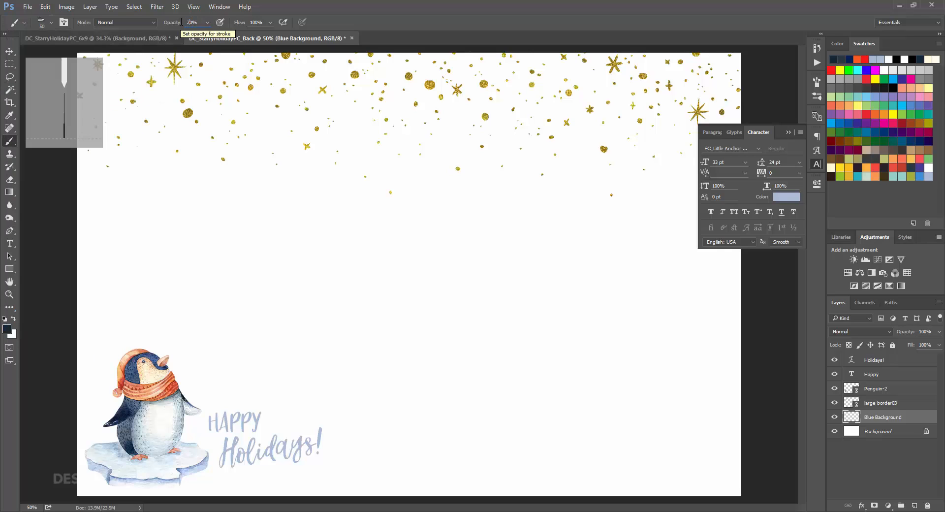
# - Set the foreground color to #a8c0da by sampling it from the Holidays! text
pyautogui.click(8, 332)
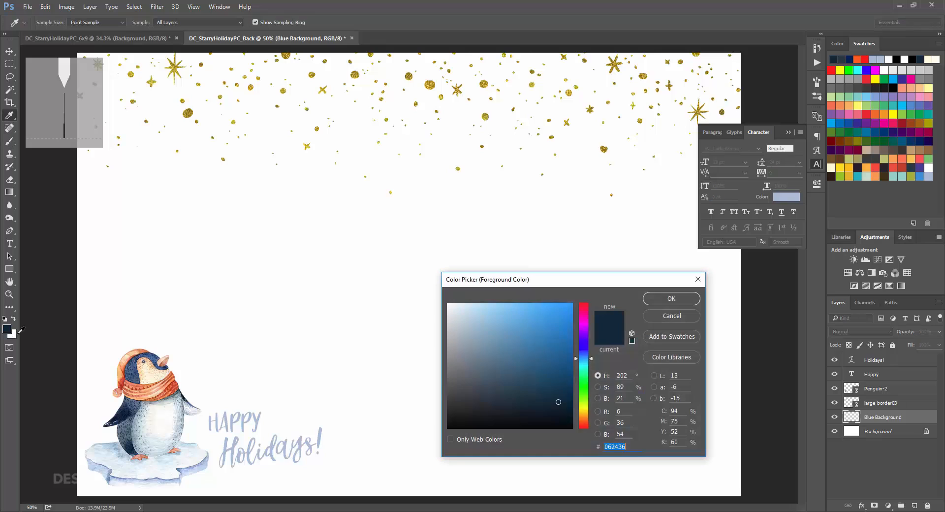
pyautogui.click(226, 447)
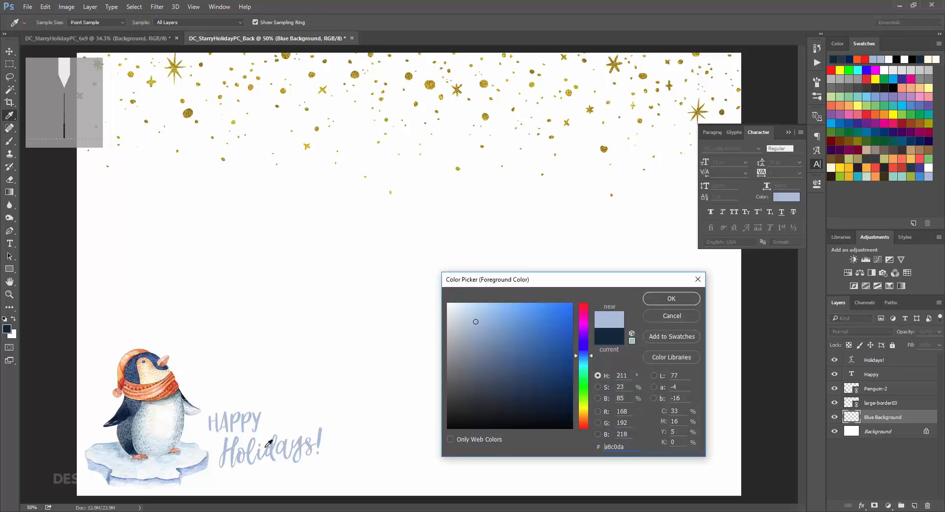
pyautogui.click(672, 298)
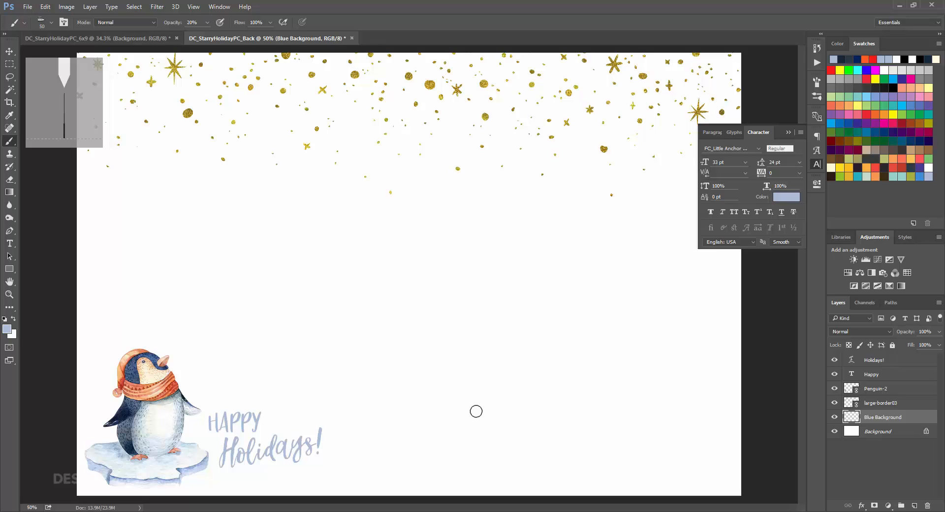
# - Enlarge the brush to 300 px and paint a pale blue watercolor wash behind the penguin and along the ice below the text
pyautogui.press(']')
pyautogui.press(']')
pyautogui.press(']')
pyautogui.press(']')
pyautogui.press(']')
pyautogui.press(']')
pyautogui.press(']')
pyautogui.press(']')
pyautogui.press(']')
pyautogui.press(']')
pyautogui.press(']')
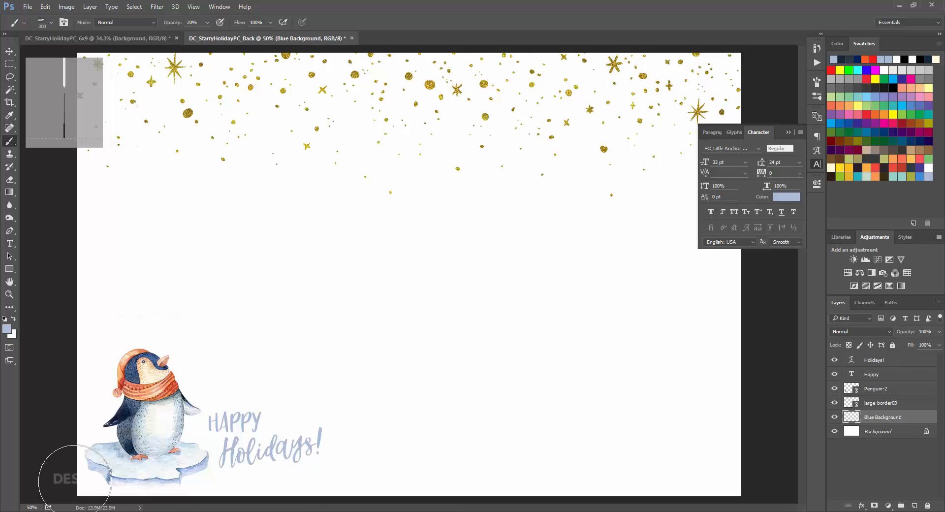
pyautogui.moveTo(75, 480)
pyautogui.mouseDown()
pyautogui.moveTo(119, 454)
pyautogui.moveTo(84, 487)
pyautogui.moveTo(214, 473)
pyautogui.moveTo(188, 488)
pyautogui.moveTo(333, 509)
pyautogui.moveTo(318, 498)
pyautogui.moveTo(194, 480)
pyautogui.moveTo(220, 460)
pyautogui.moveTo(146, 477)
pyautogui.moveTo(167, 418)
pyautogui.moveTo(111, 436)
pyautogui.moveTo(95, 394)
pyautogui.moveTo(93, 441)
pyautogui.moveTo(74, 369)
pyautogui.moveTo(86, 483)
pyautogui.moveTo(101, 416)
pyautogui.moveTo(132, 455)
pyautogui.moveTo(210, 493)
pyautogui.moveTo(175, 496)
pyautogui.moveTo(188, 486)
pyautogui.moveTo(106, 478)
pyautogui.moveTo(110, 428)
pyautogui.moveTo(70, 465)
pyautogui.moveTo(164, 424)
pyautogui.moveTo(195, 445)
pyautogui.moveTo(173, 453)
pyautogui.moveTo(195, 440)
pyautogui.moveTo(178, 497)
pyautogui.moveTo(236, 488)
pyautogui.moveTo(150, 499)
pyautogui.moveTo(109, 413)
pyautogui.moveTo(208, 504)
pyautogui.moveTo(252, 479)
pyautogui.moveTo(212, 477)
pyautogui.moveTo(165, 425)
pyautogui.moveTo(107, 472)
pyautogui.moveTo(68, 438)
pyautogui.moveTo(104, 476)
pyautogui.mouseUp()
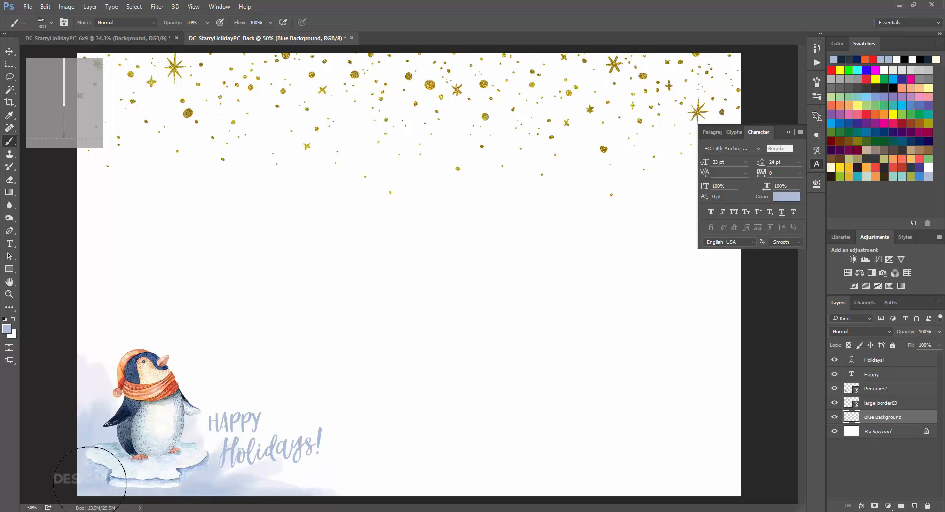
pyautogui.click(10, 52)
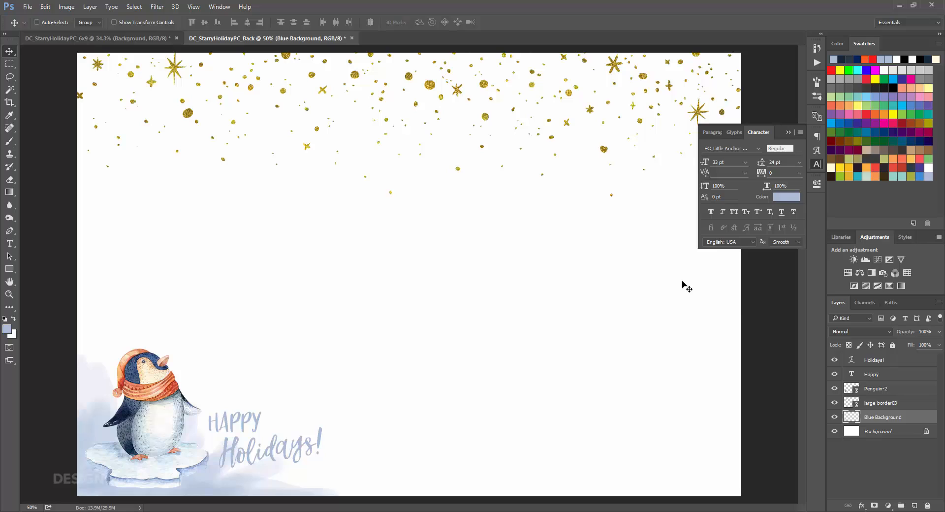
# - Create a new layer above Blue Background and name it Divider
pyautogui.click(914, 506)
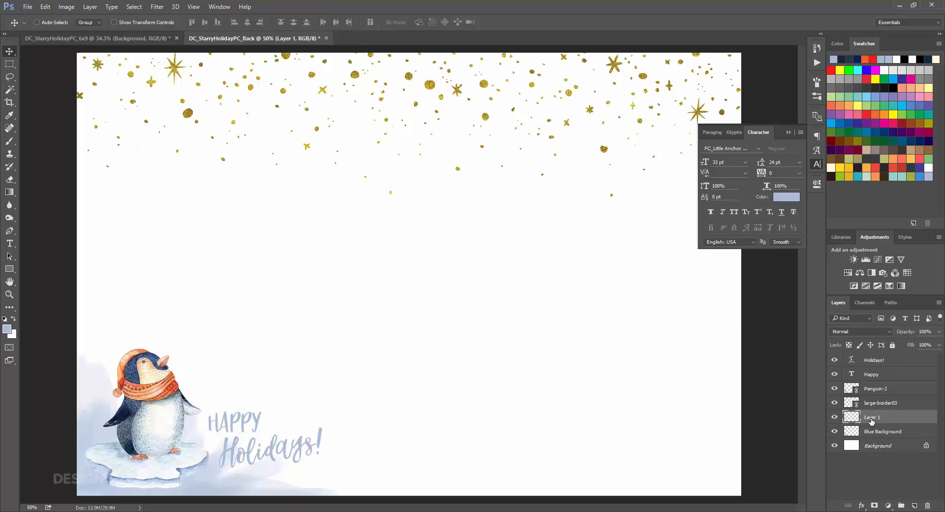
pyautogui.doubleClick(871, 418)
pyautogui.write('Divider')
pyautogui.press('Return')
# - Paint a straight vertical divider line below the star border with a 40 px brush at 40% opacity and center it on the card
pyautogui.click(10, 143)
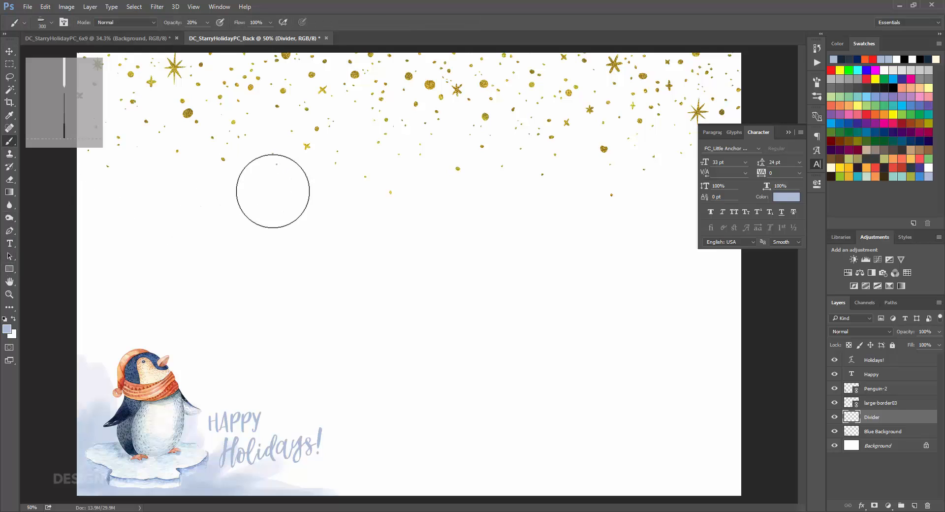
pyautogui.press('[')
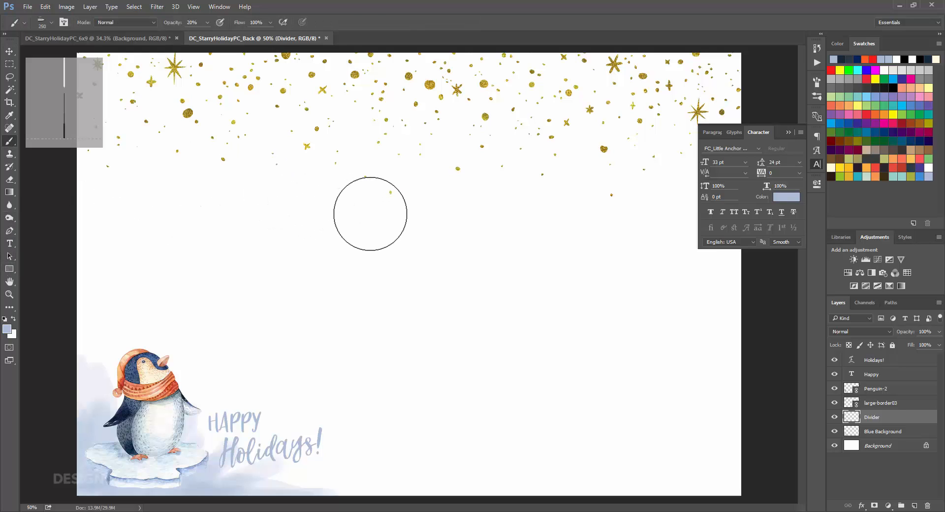
pyautogui.press('[')
pyautogui.press('[')
pyautogui.press('[')
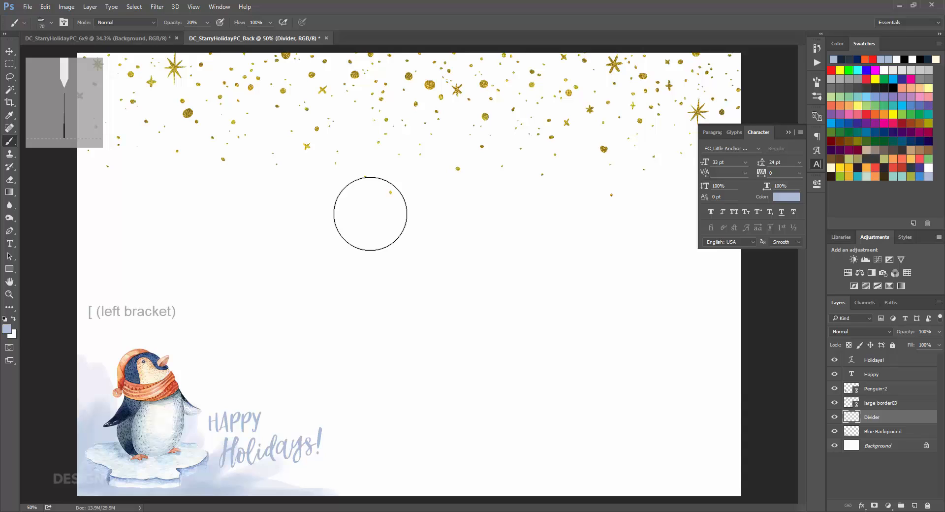
pyautogui.press('[')
pyautogui.press('[')
pyautogui.press('[')
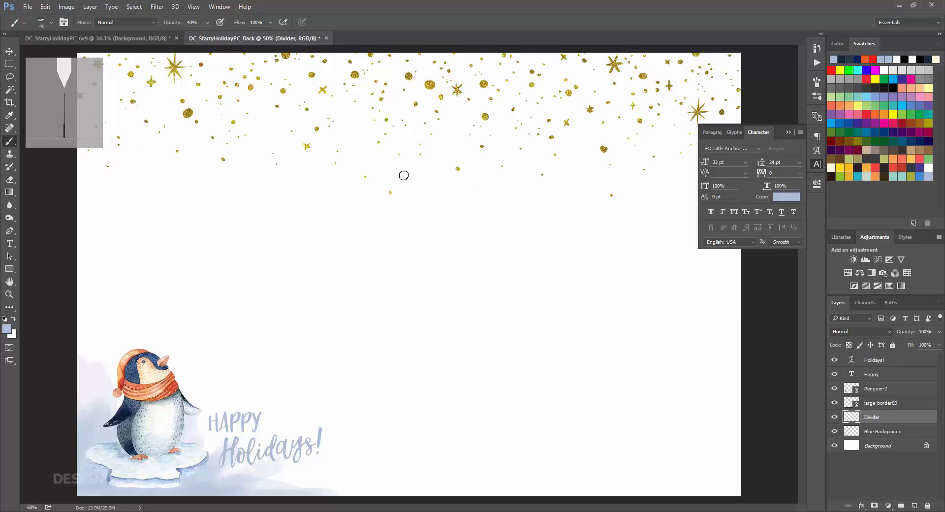
pyautogui.moveTo(402, 175); pyautogui.dragTo(402, 404)
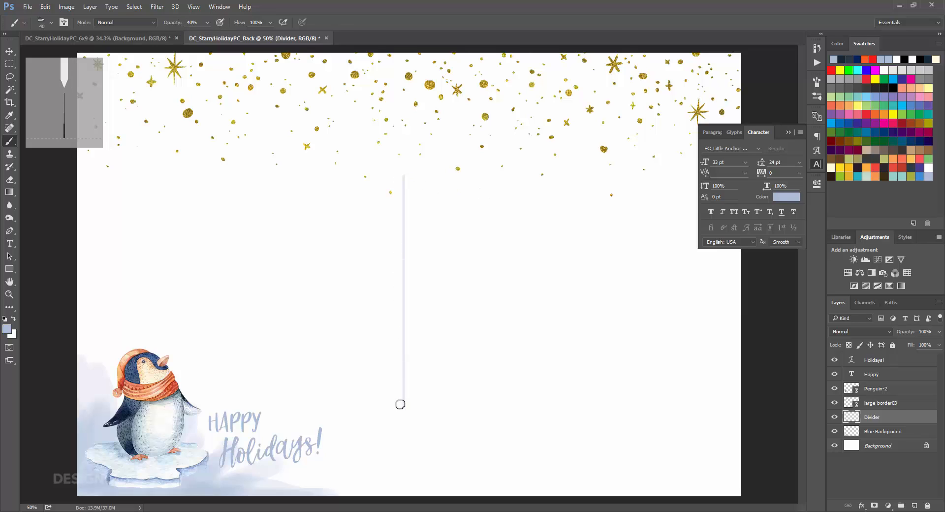
pyautogui.click(10, 53)
pyautogui.moveTo(407, 196); pyautogui.dragTo(412, 203)
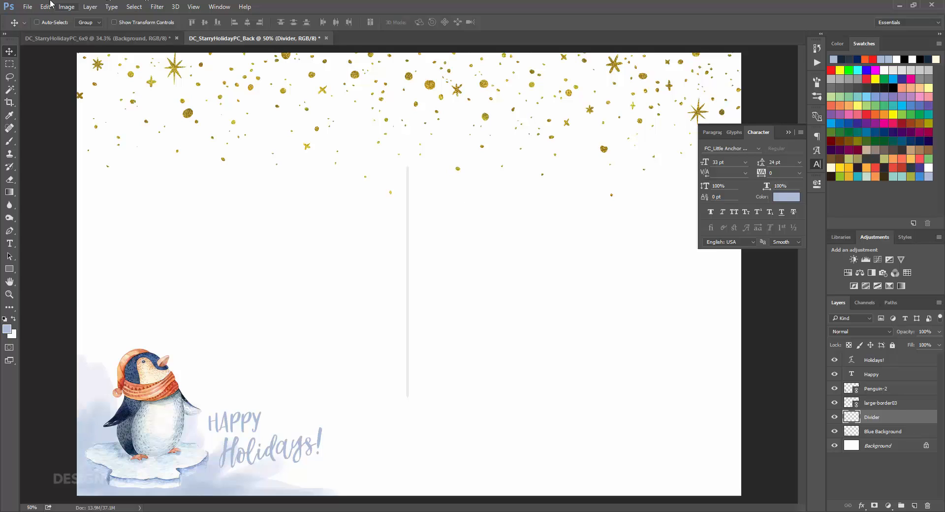
# - Place the stars06 file from the Annie_Sauvage freebies folder as a linked image
pyautogui.click(28, 6)
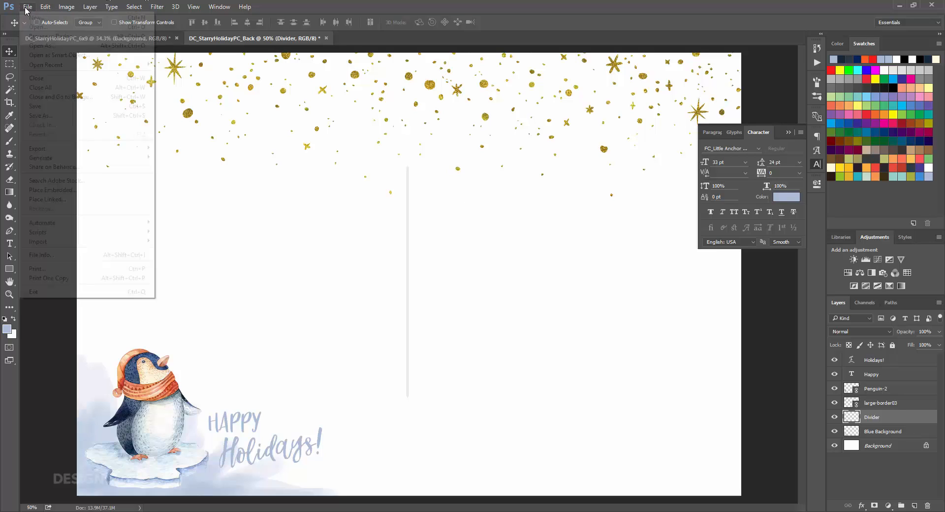
pyautogui.click(63, 199)
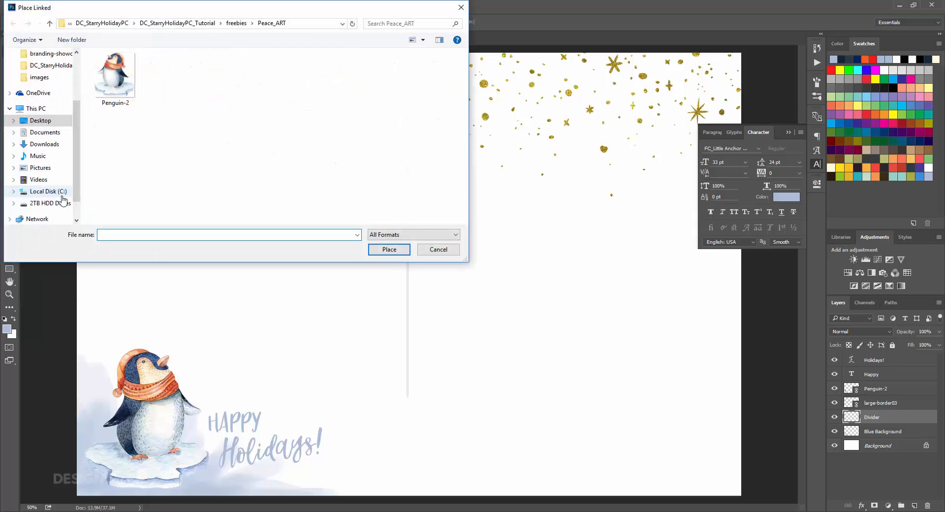
pyautogui.click(236, 23)
pyautogui.doubleClick(111, 78)
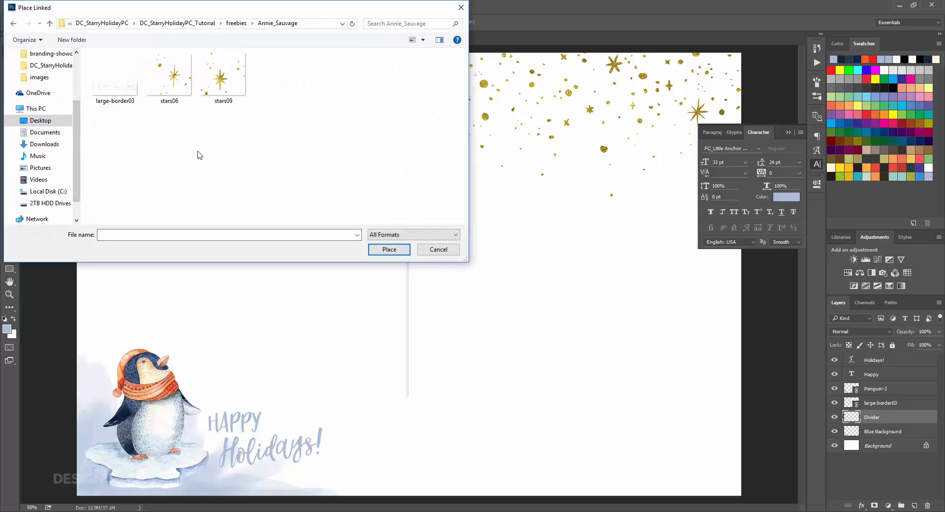
pyautogui.click(186, 90)
pyautogui.click(379, 249)
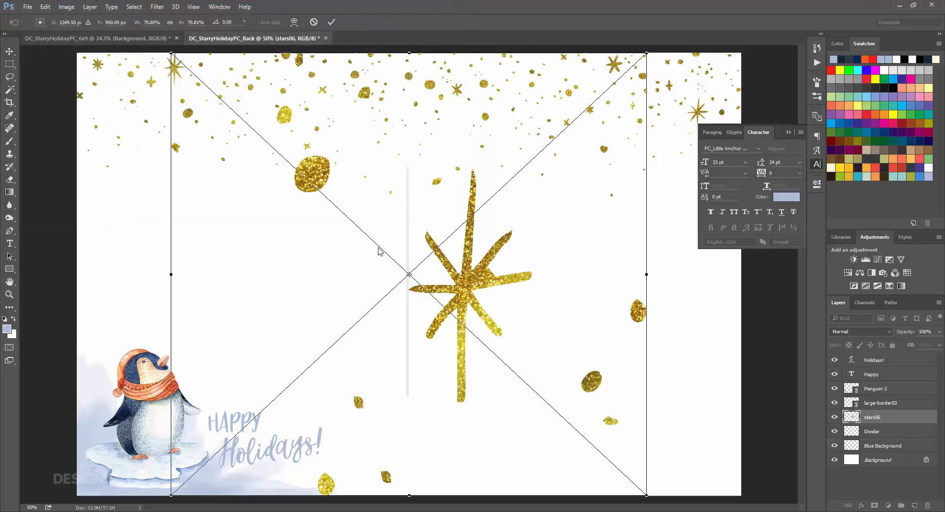
# - Scale the stars06 graphic to 15% and move it just below the end of the divider line
pyautogui.write('15')
pyautogui.click(169, 23)
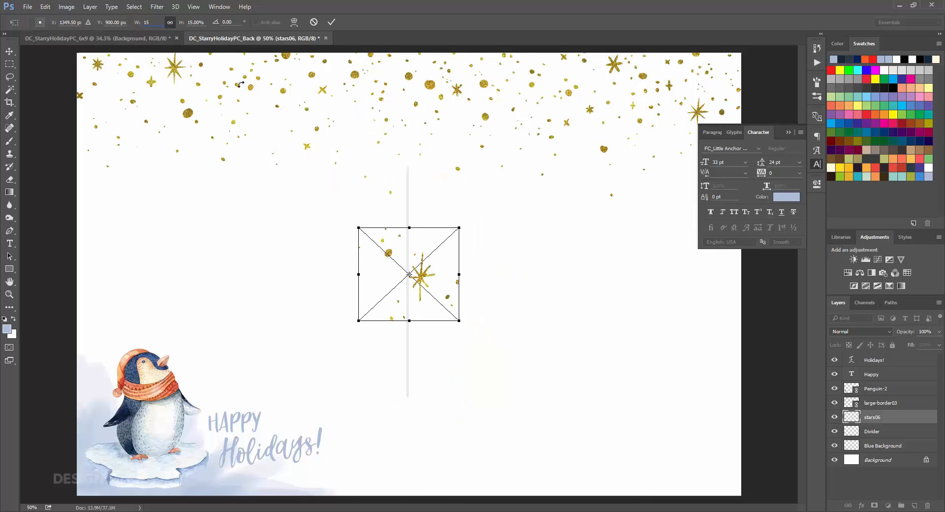
pyautogui.press('Return')
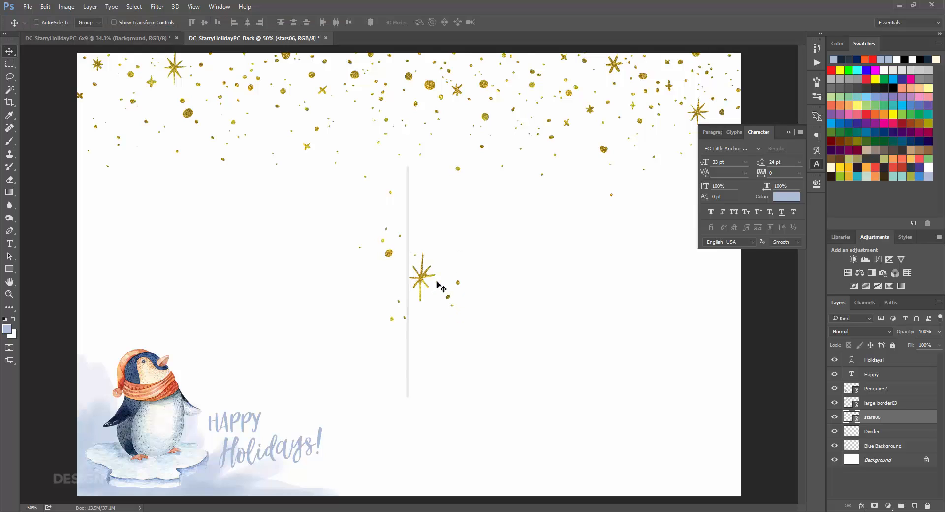
pyautogui.moveTo(435, 284); pyautogui.dragTo(422, 449)
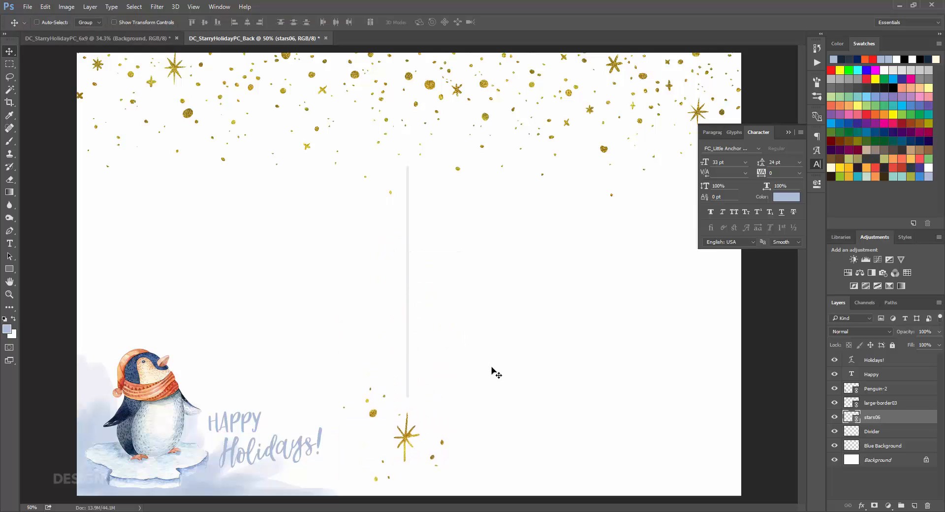
# - Duplicate the Divider layer and rotate the copy 90° clockwise
pyautogui.click(877, 404)
pyautogui.click(895, 436)
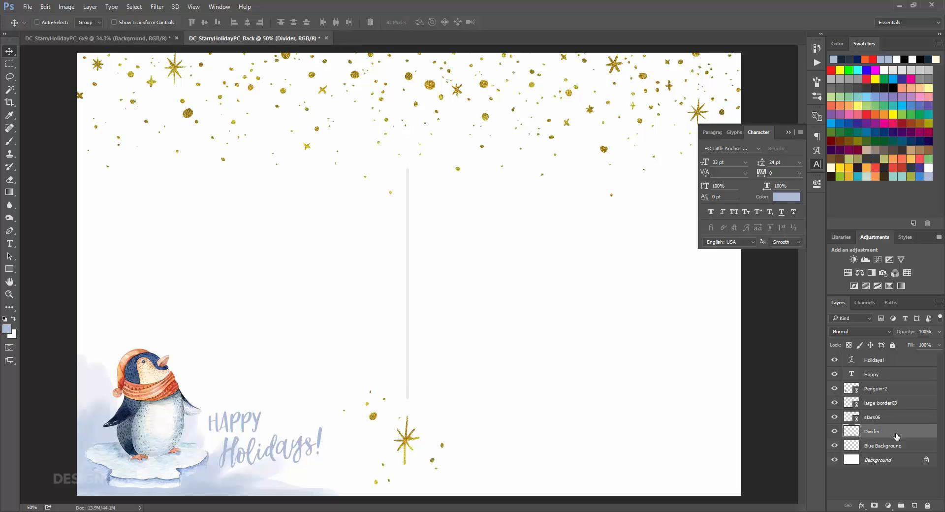
pyautogui.moveTo(897, 436); pyautogui.dragTo(915, 506)
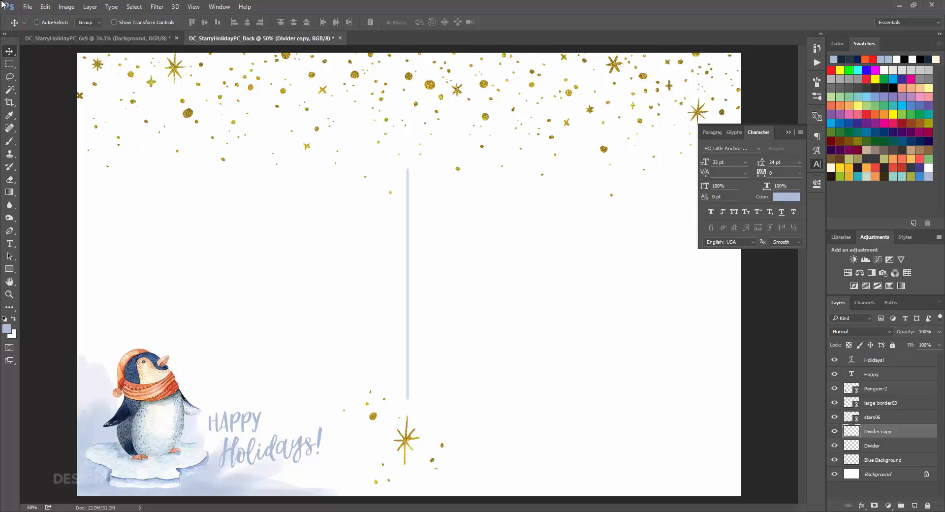
pyautogui.click(45, 7)
pyautogui.moveTo(63, 209)
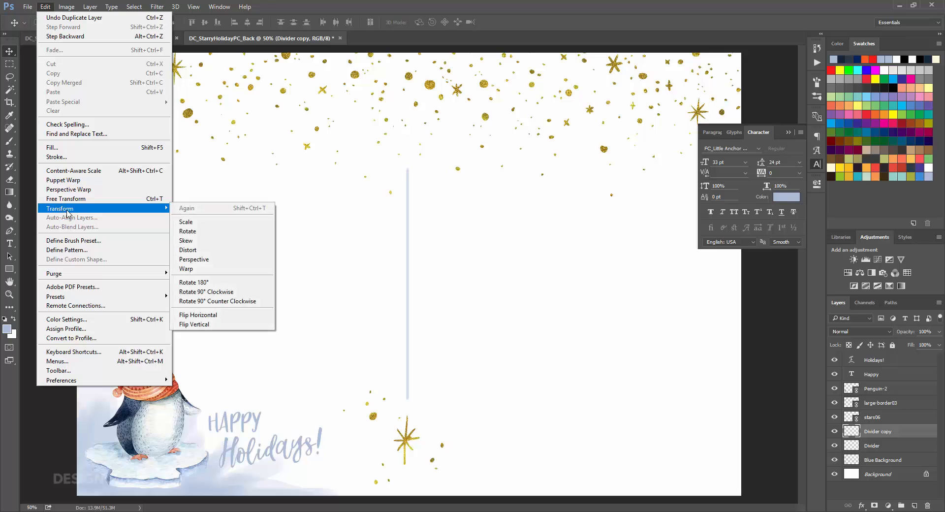
pyautogui.click(221, 291)
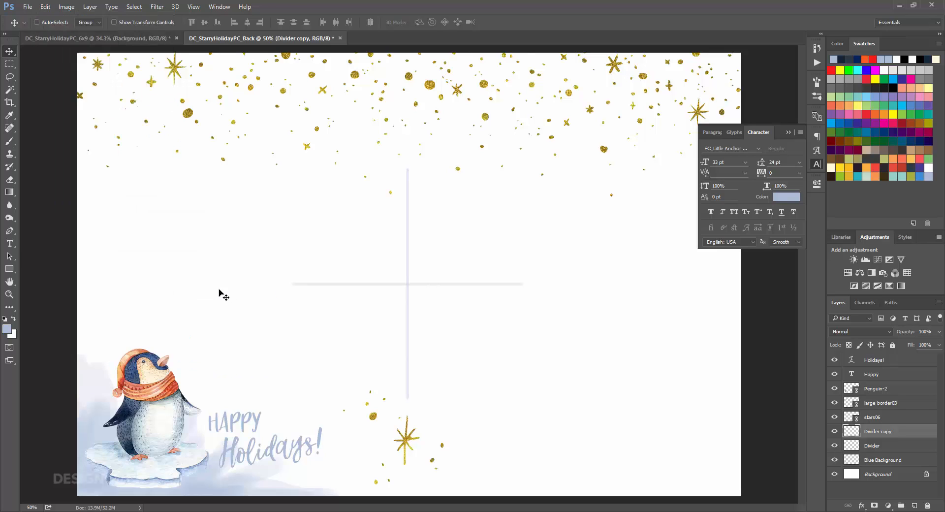
# - Rename the rotated copy Address Line and move it into the card's right half, below the star border
pyautogui.doubleClick(886, 432)
pyautogui.write('Address Line')
pyautogui.press('Return')
pyautogui.moveTo(425, 378); pyautogui.dragTo(564, 351)
pyautogui.click(817, 164)
pyautogui.moveTo(633, 268); pyautogui.dragTo(653, 257)
pyautogui.moveTo(660, 306); pyautogui.dragTo(653, 285)
# - Duplicate the address line three times at even spacing below it, and shift all four lines down about 0.15 in
pyautogui.hotkey('alt', 'shift')
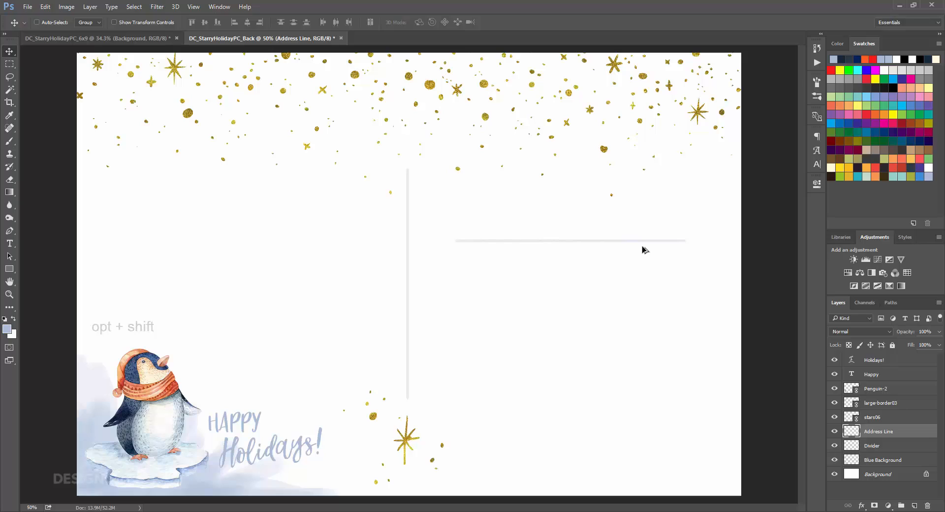
pyautogui.moveTo(642, 246); pyautogui.dragTo(646, 331)
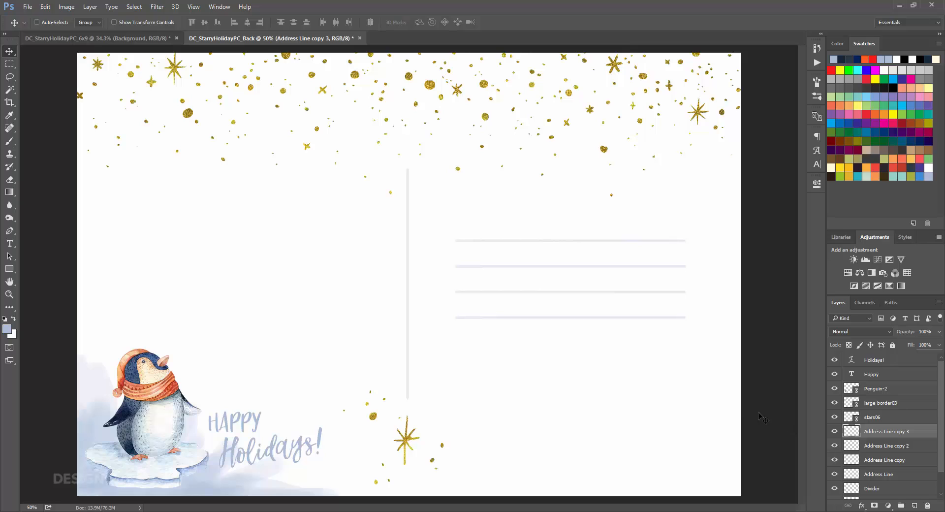
pyautogui.keyDown('shift'); pyautogui.click(890, 476); pyautogui.keyUp('shift')
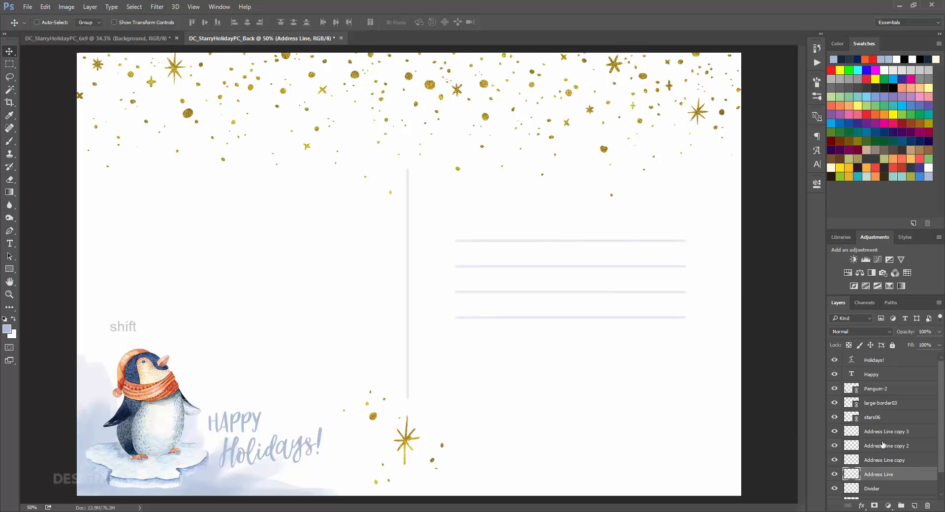
pyautogui.moveTo(732, 354); pyautogui.dragTo(731, 363)
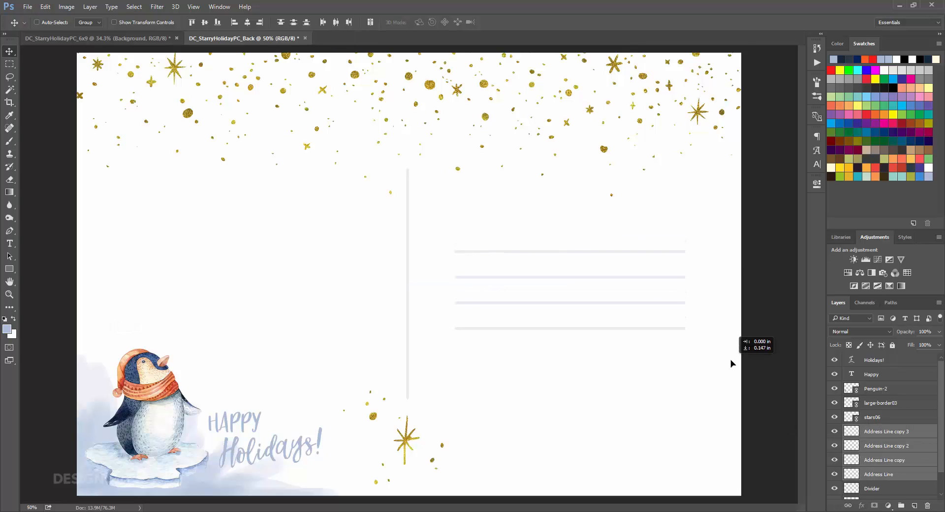
pyautogui.click(885, 418)
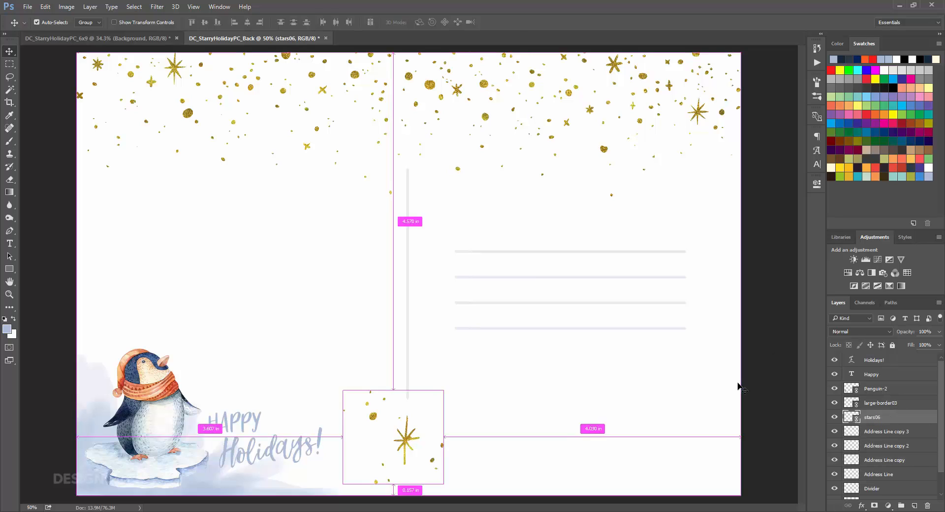
pyautogui.hotkey('ctrl', '-')
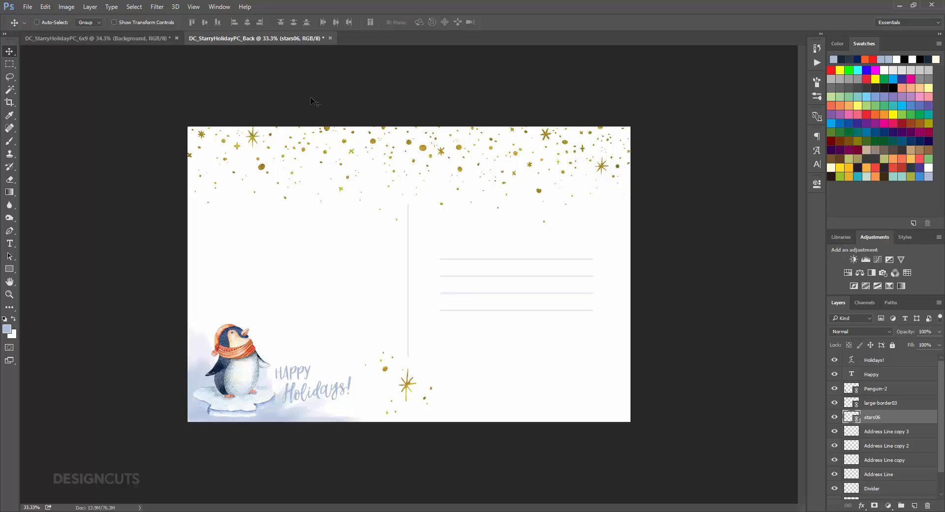